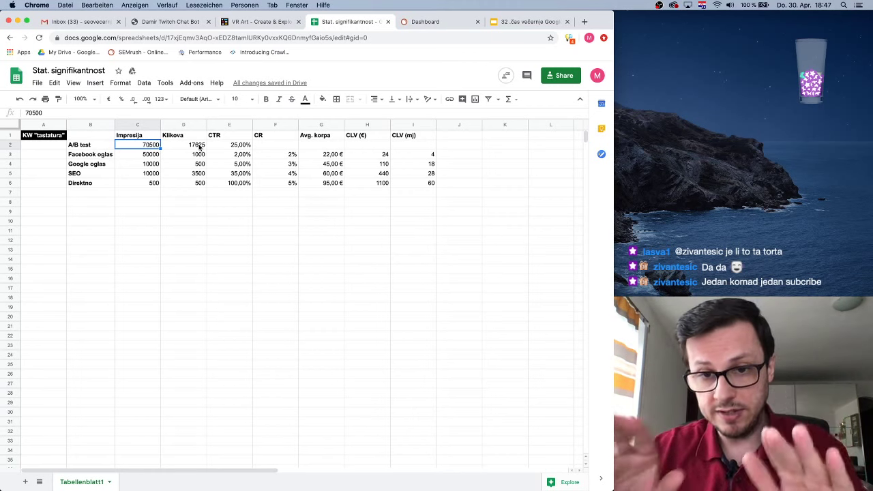
# Review the impressions and clicks of the Facebook oglas, Google oglas and SEO rows.
pyautogui.press('Down')
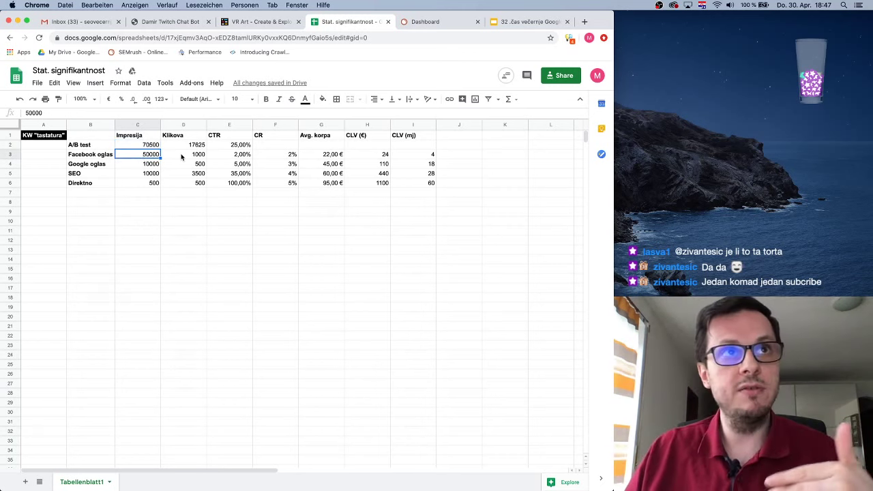
pyautogui.click(185, 156)
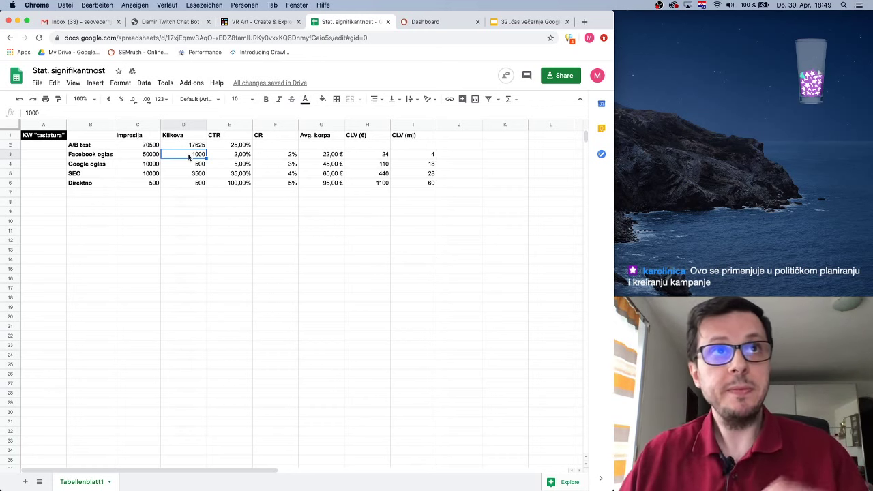
pyautogui.click(148, 165)
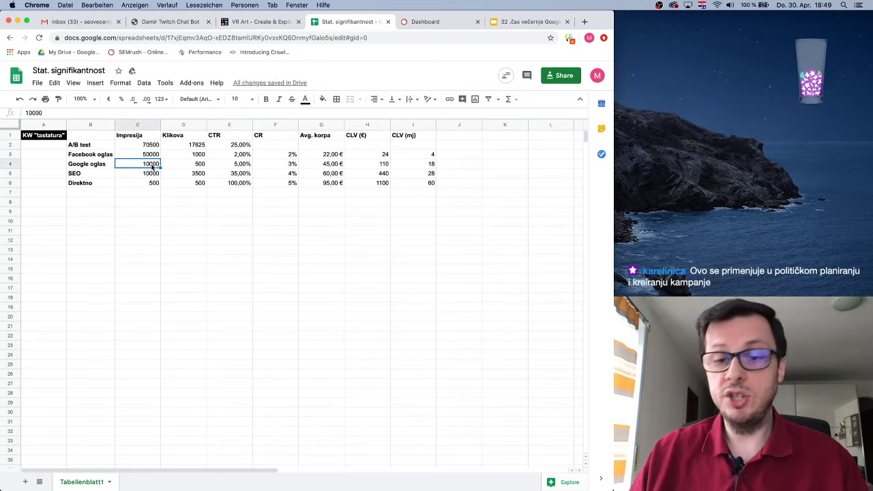
pyautogui.click(101, 167)
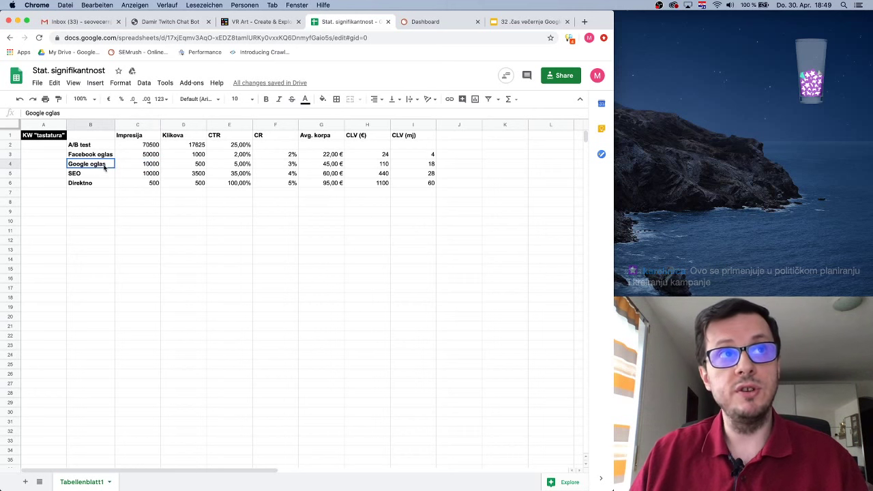
pyautogui.click(102, 176)
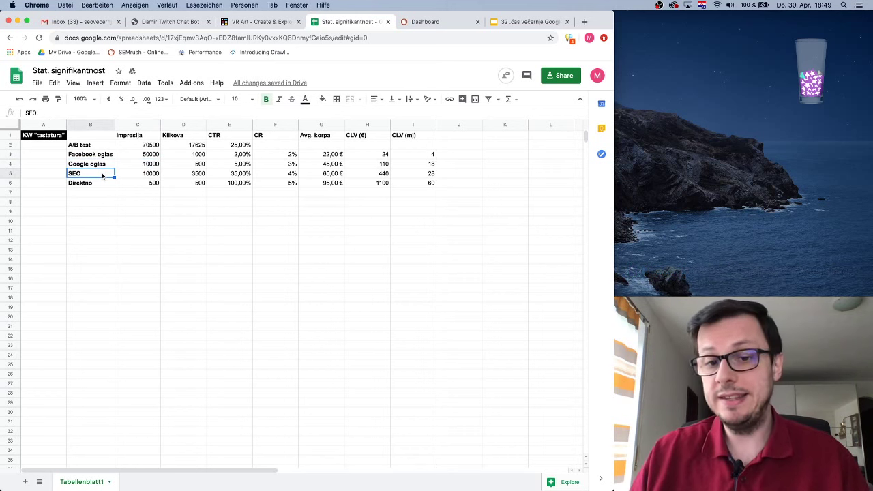
pyautogui.click(145, 177)
pyautogui.click(151, 167)
pyautogui.moveTo(151, 167); pyautogui.dragTo(154, 176)
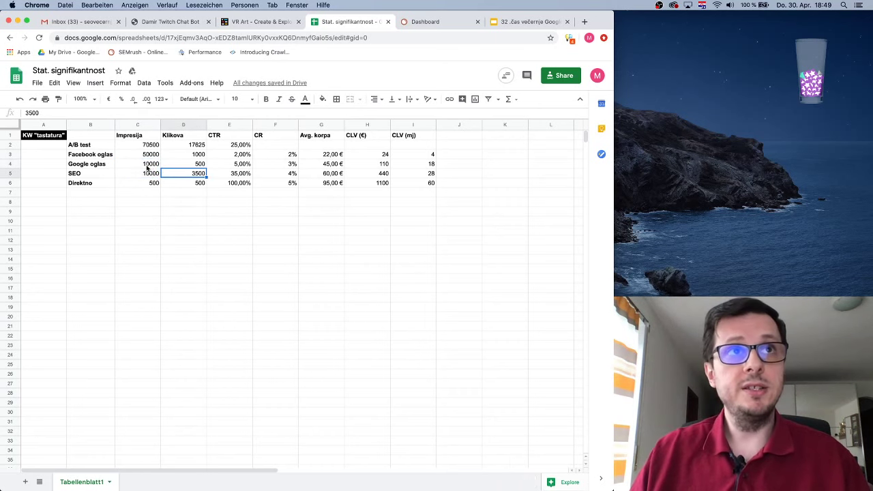
pyautogui.click(148, 167)
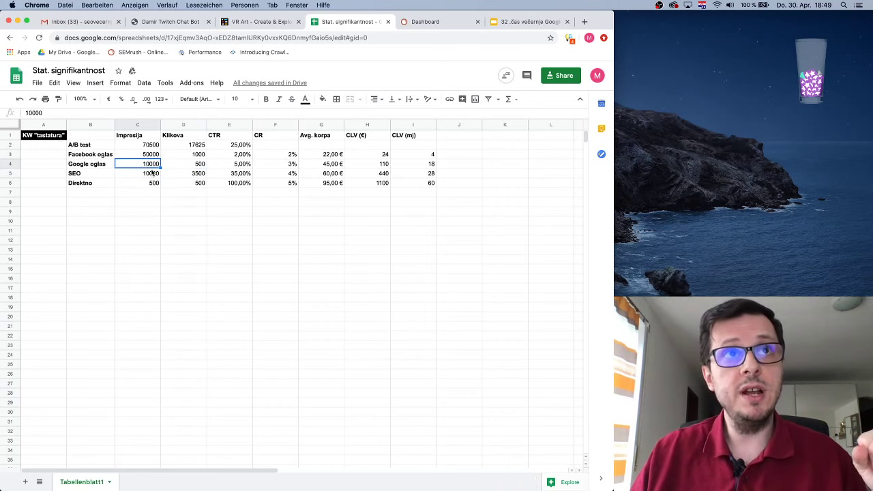
# Compare the clicks and CTR of the Google oglas row with those of the SEO row.
pyautogui.click(194, 165)
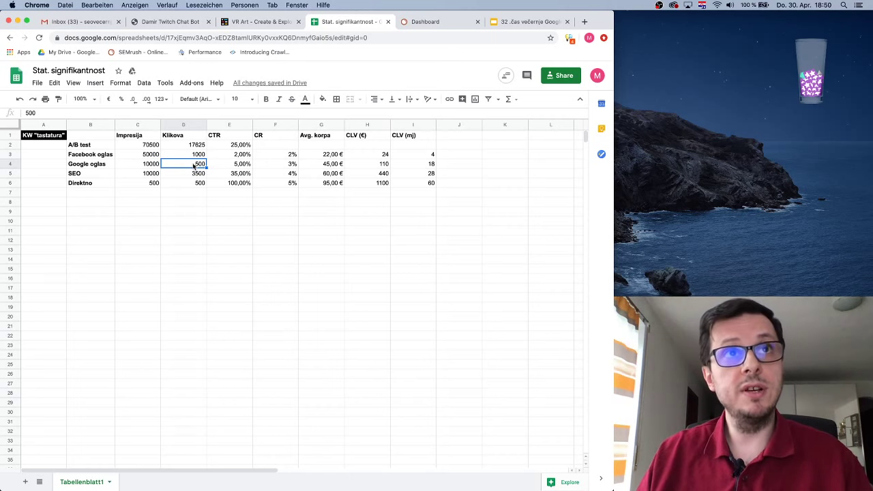
pyautogui.click(240, 165)
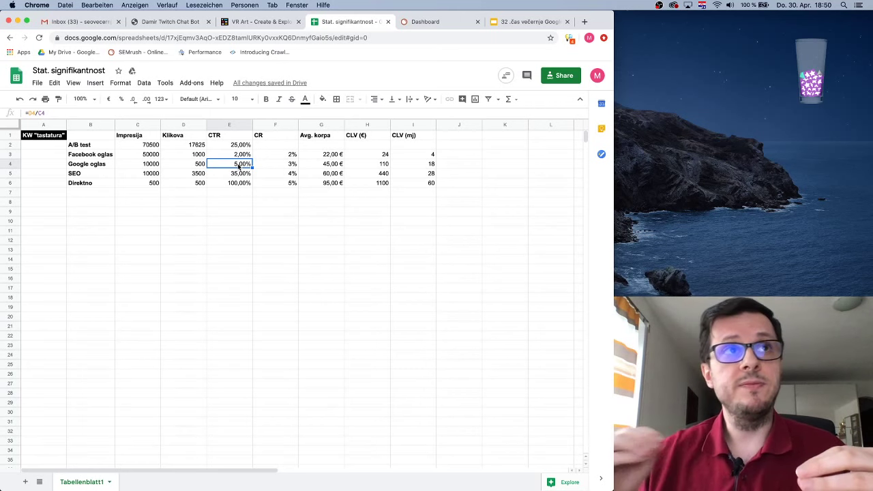
pyautogui.click(156, 176)
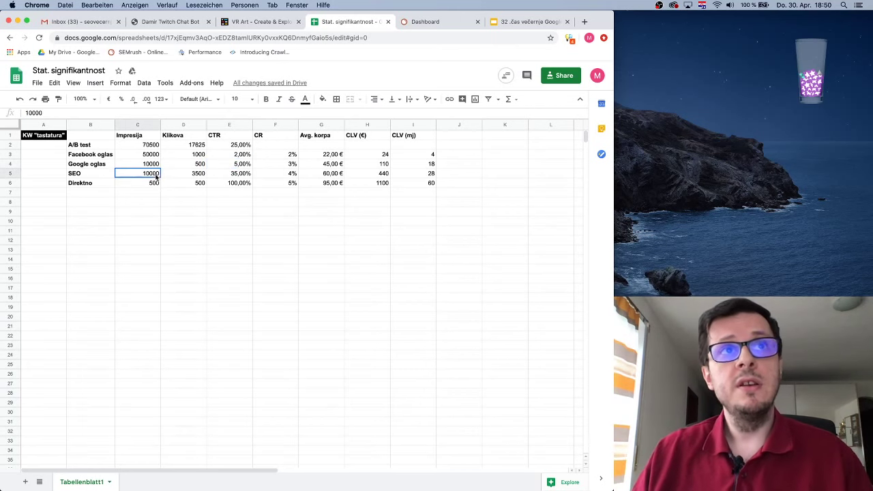
pyautogui.click(196, 175)
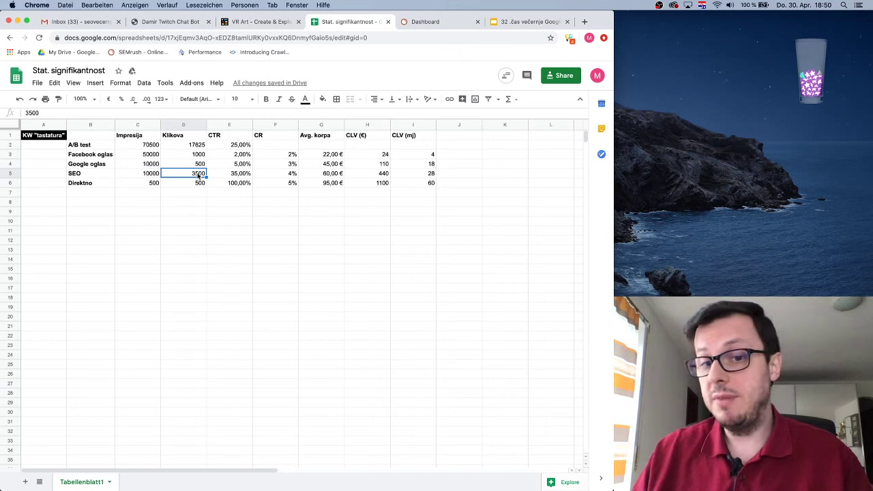
pyautogui.click(241, 176)
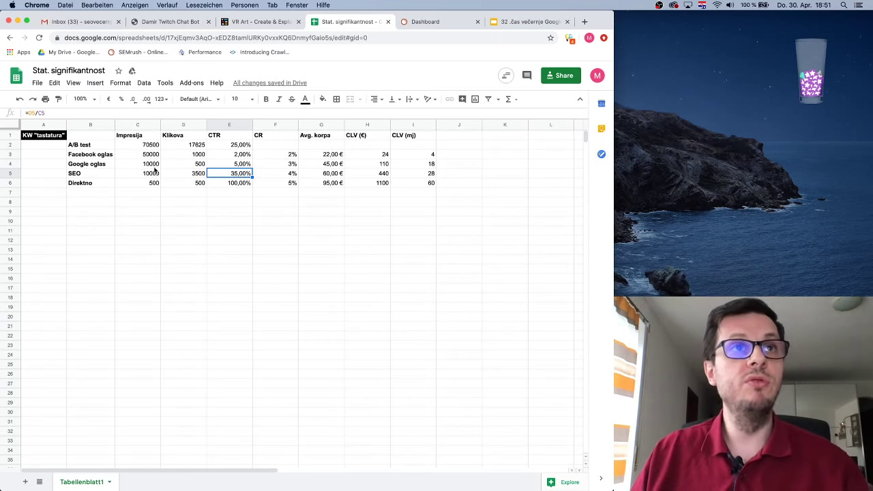
pyautogui.click(249, 167)
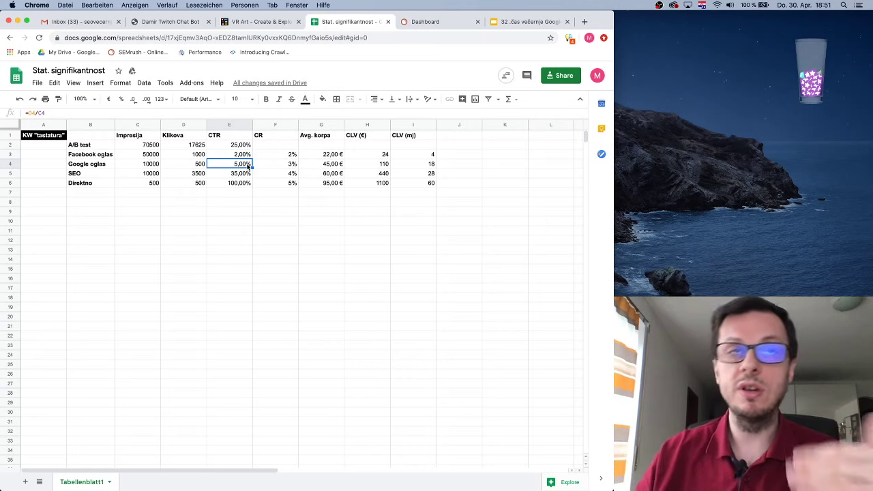
# Compare the CR and Avg. korpa values of the Facebook oglas, Google oglas and SEO channels.
pyautogui.click(276, 138)
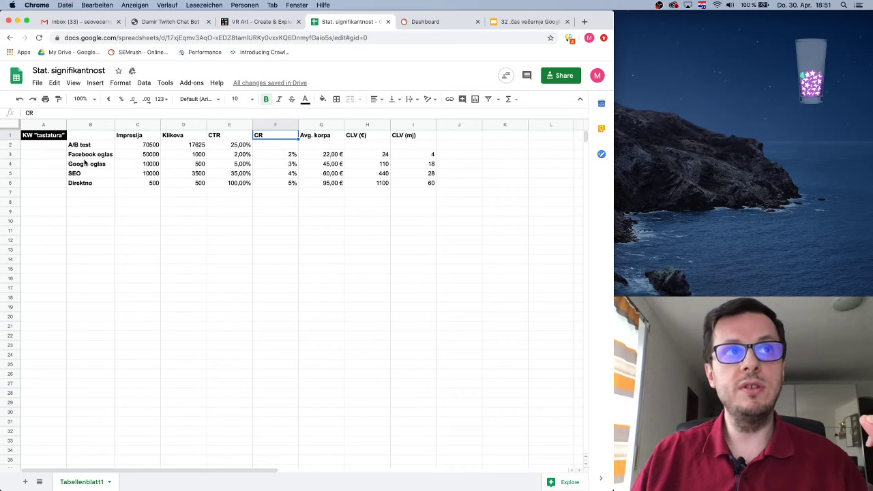
pyautogui.click(287, 165)
pyautogui.click(286, 175)
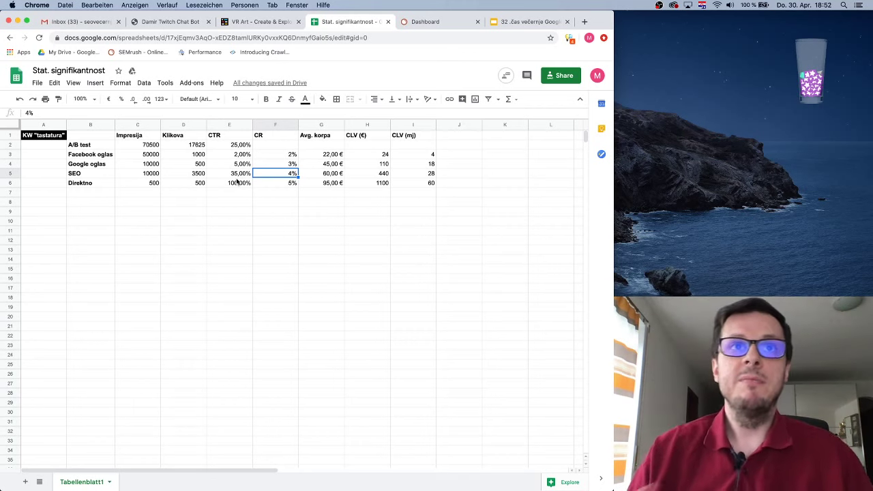
pyautogui.click(326, 141)
pyautogui.click(334, 174)
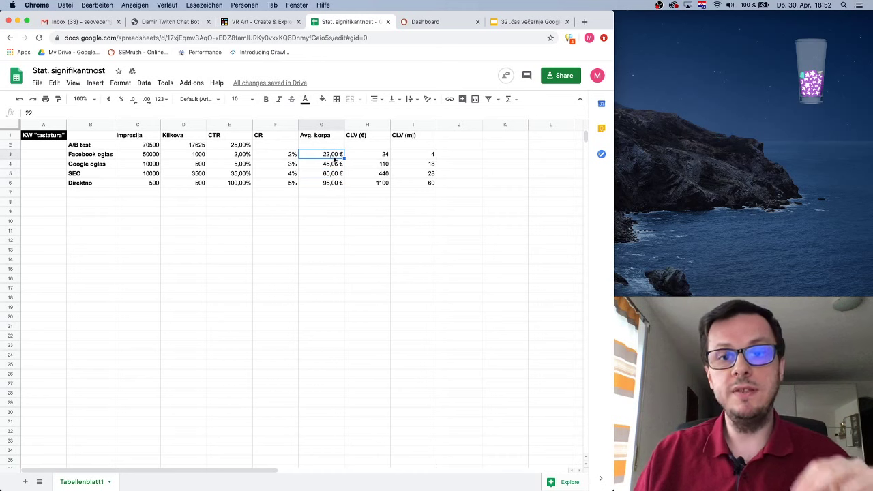
pyautogui.click(334, 156)
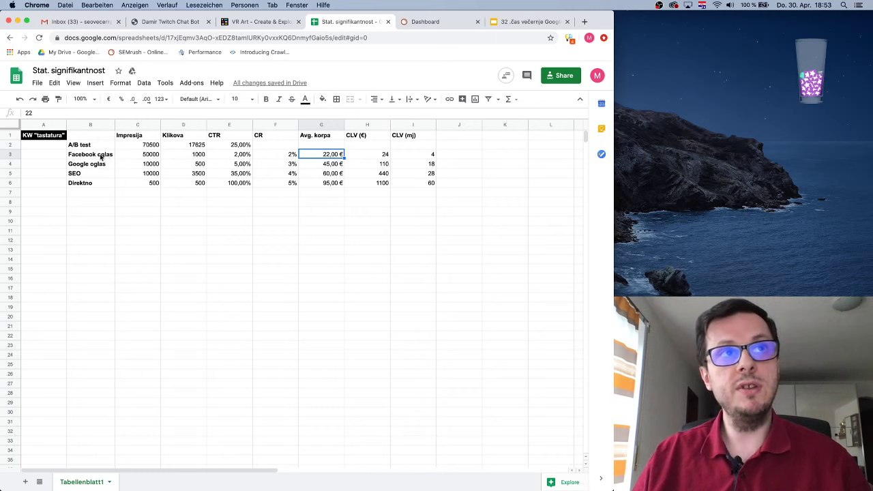
pyautogui.moveTo(101, 156); pyautogui.dragTo(311, 157)
pyautogui.click(317, 157)
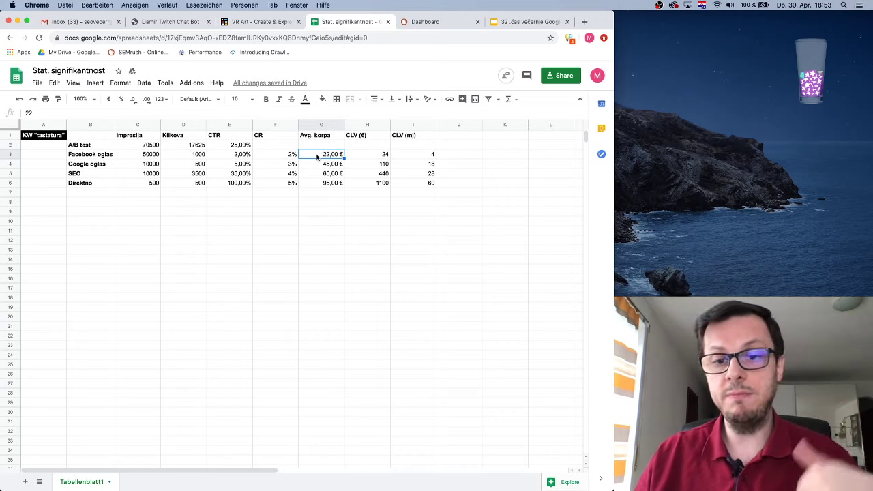
pyautogui.click(325, 165)
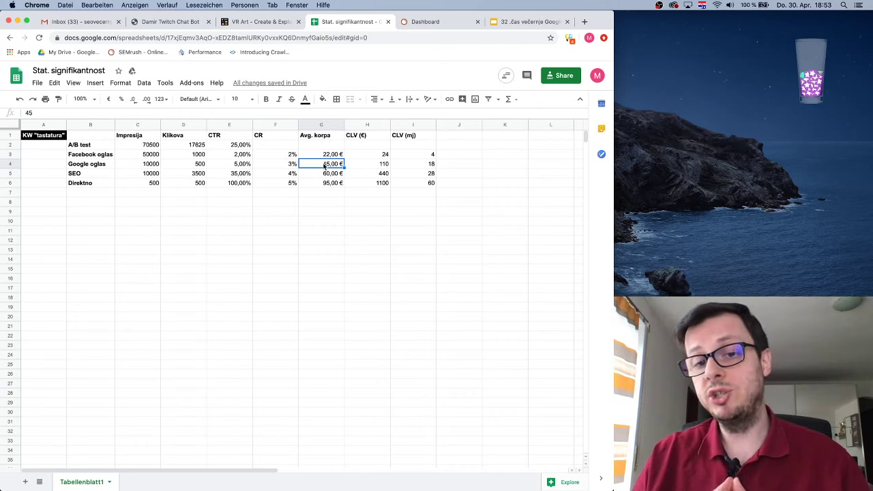
pyautogui.click(89, 175)
pyautogui.click(312, 175)
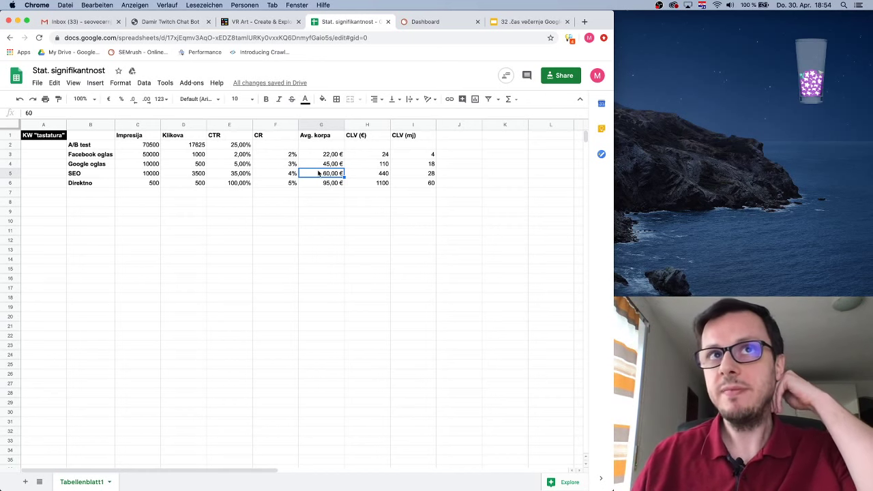
# Compare the CLV (€) of the Facebook oglas row with its average basket, and check the Google oglas CLV.
pyautogui.click(369, 135)
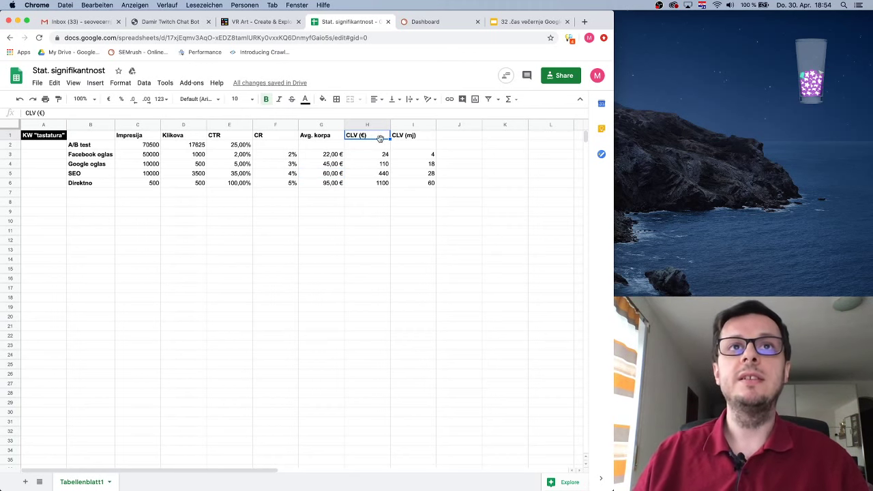
pyautogui.click(96, 156)
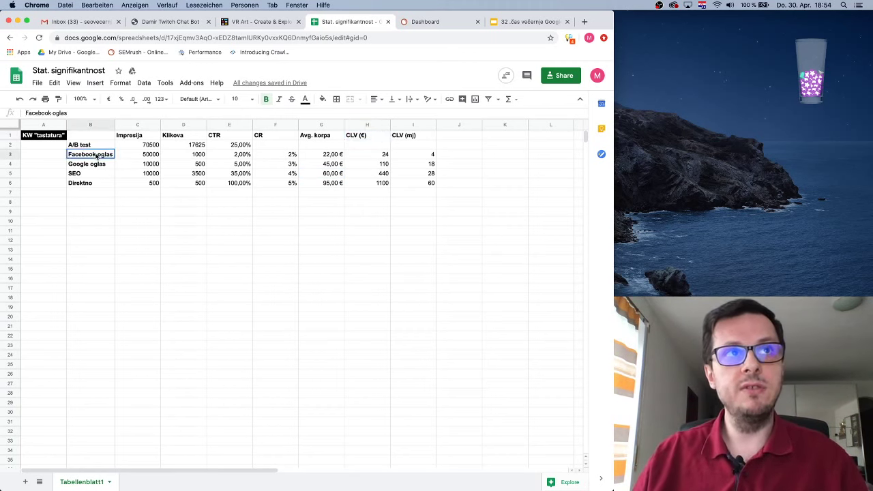
pyautogui.click(383, 158)
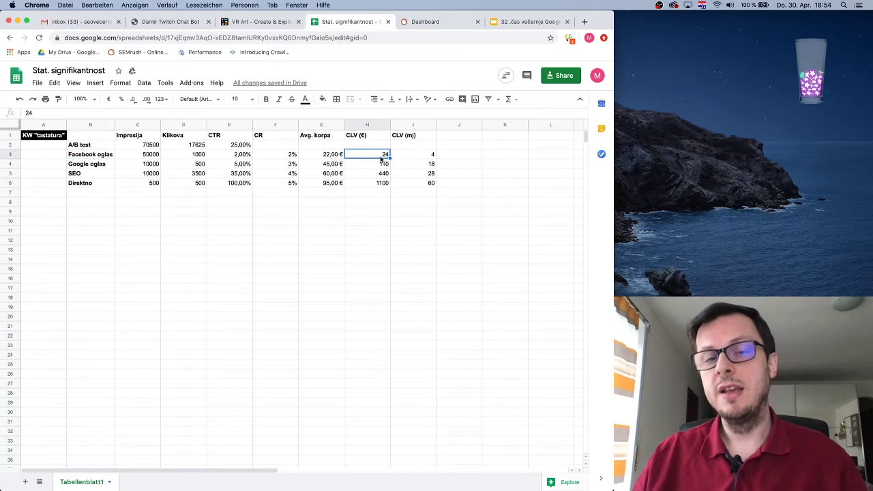
pyautogui.click(332, 156)
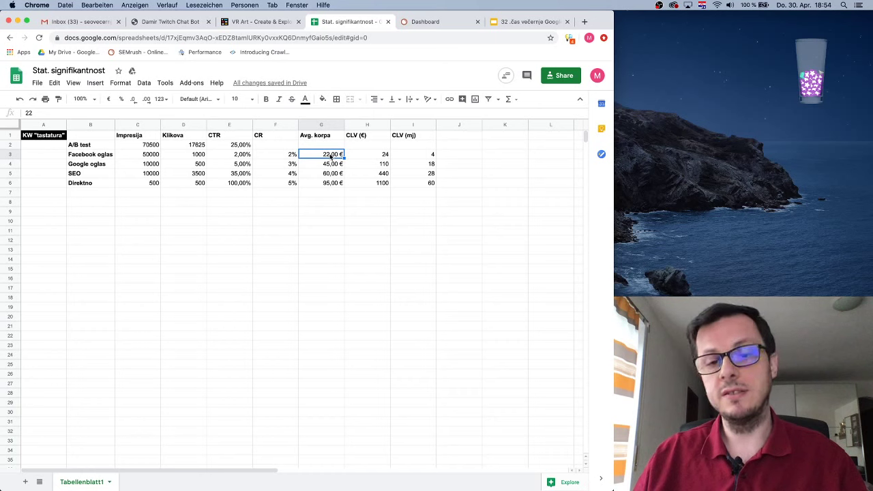
pyautogui.click(375, 157)
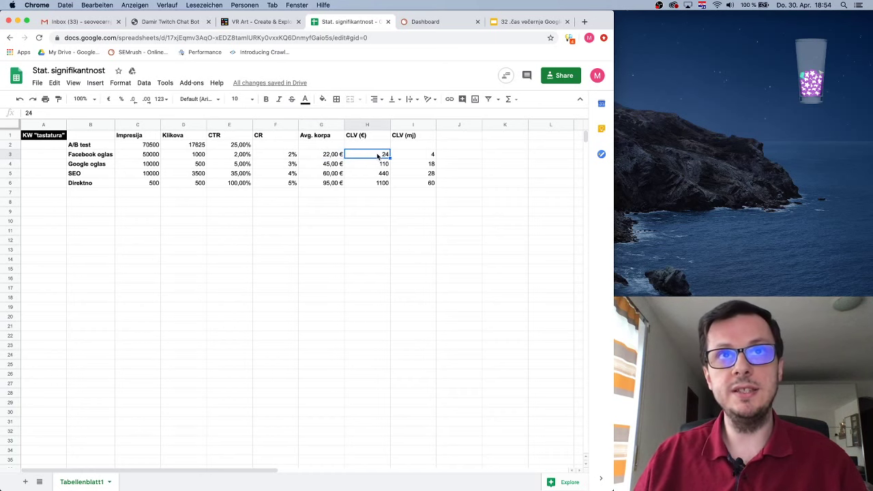
pyautogui.moveTo(377, 158); pyautogui.dragTo(329, 155)
pyautogui.click(376, 164)
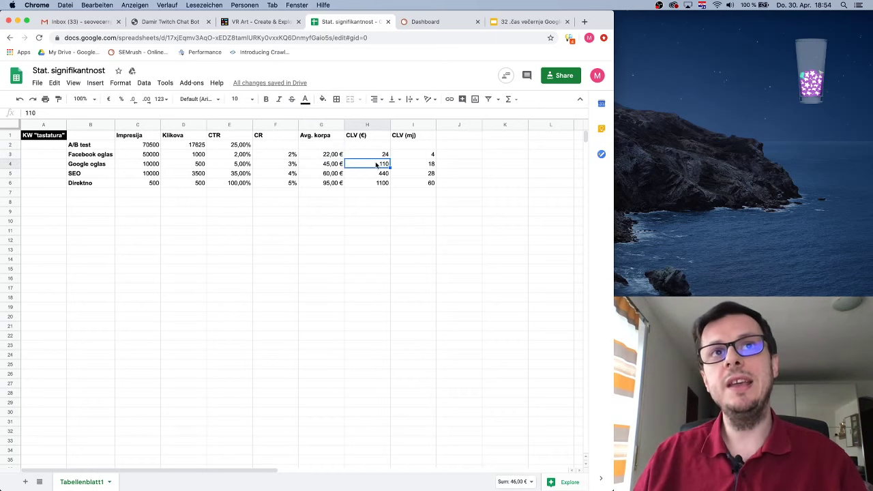
# Format the CLV (€) values in H3:H6 as euro currency without decimal places.
pyautogui.click(380, 155)
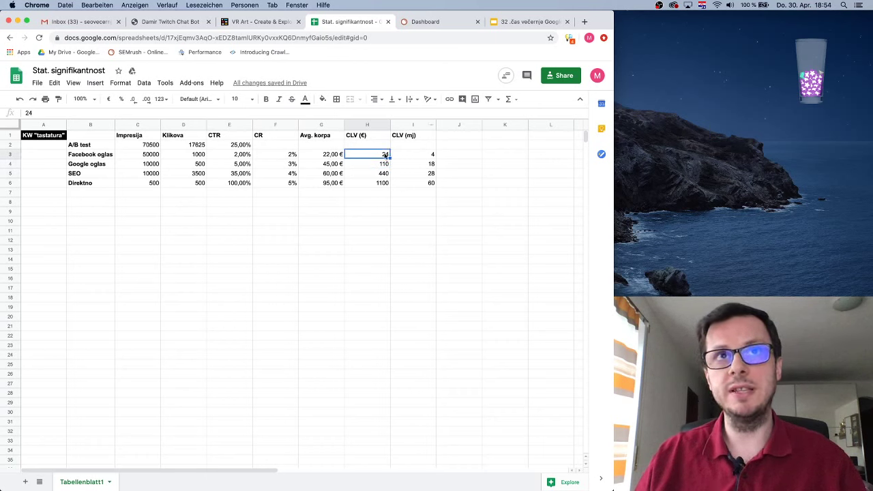
pyautogui.moveTo(376, 157); pyautogui.dragTo(378, 185)
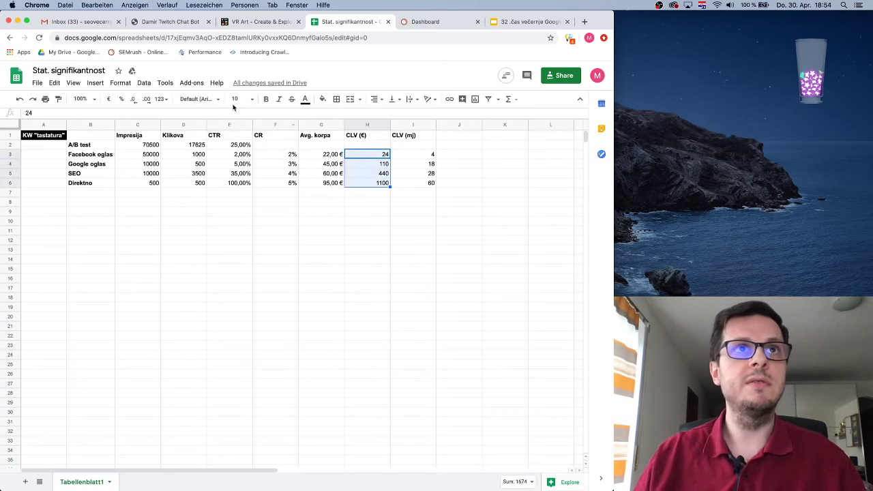
pyautogui.click(113, 100)
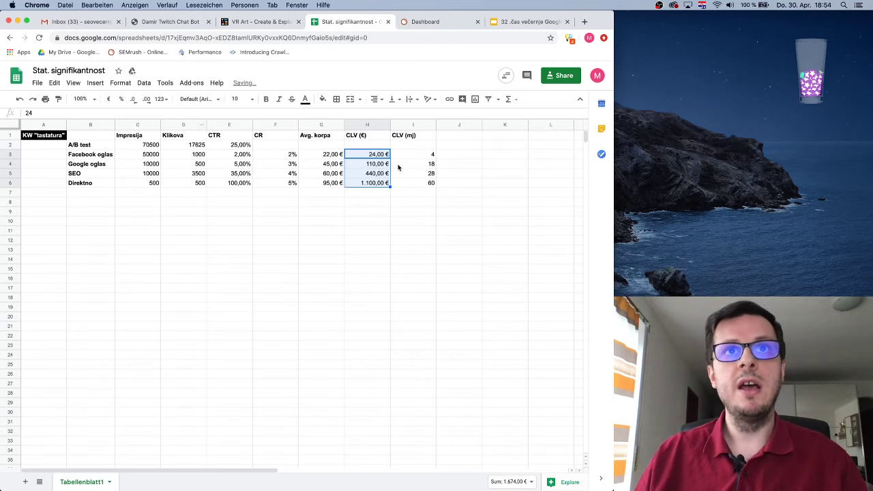
pyautogui.click(134, 99)
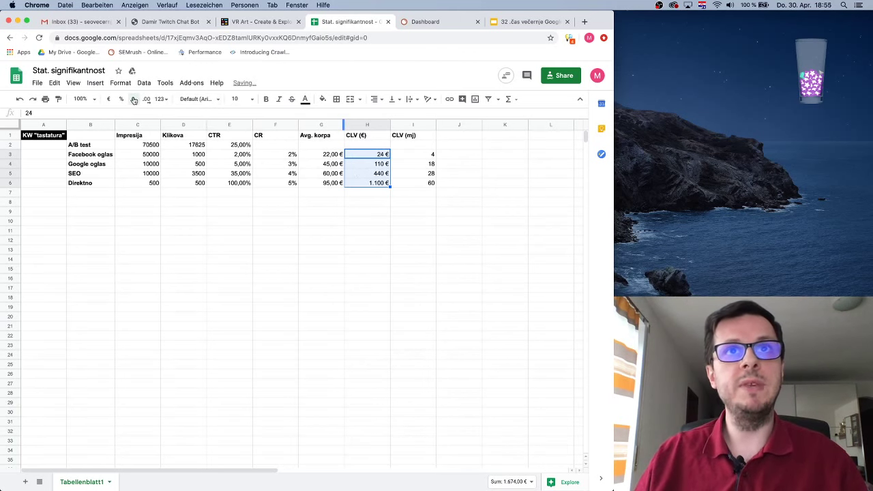
pyautogui.click(134, 100)
# Compare the CLV (mj) of the Facebook oglas row with its CLV (€) and average basket.
pyautogui.click(413, 163)
pyautogui.click(415, 157)
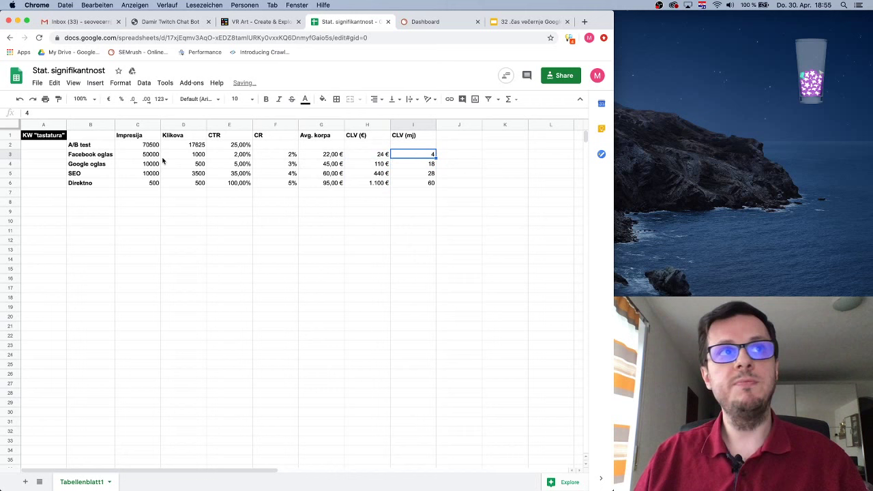
pyautogui.click(109, 156)
pyautogui.click(405, 154)
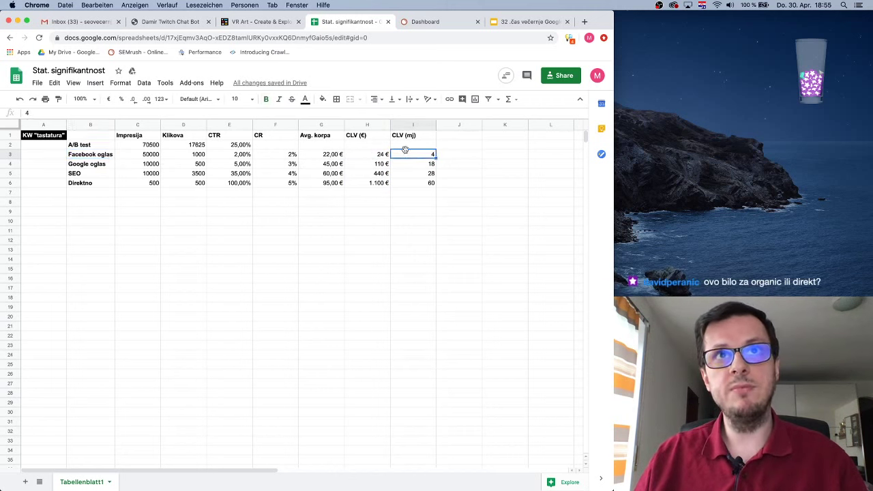
pyautogui.click(372, 157)
pyautogui.click(328, 155)
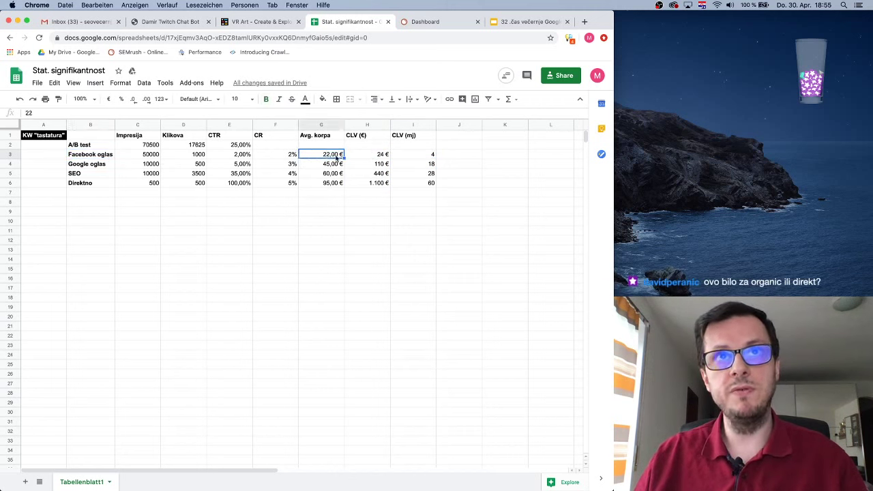
pyautogui.click(422, 157)
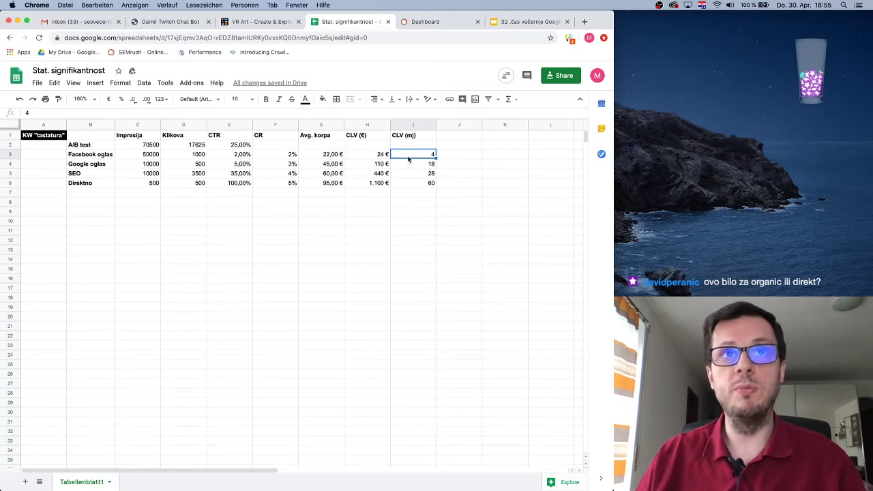
# Check the CLV (€) and CLV (mj) values of the Google oglas row together.
pyautogui.click(101, 165)
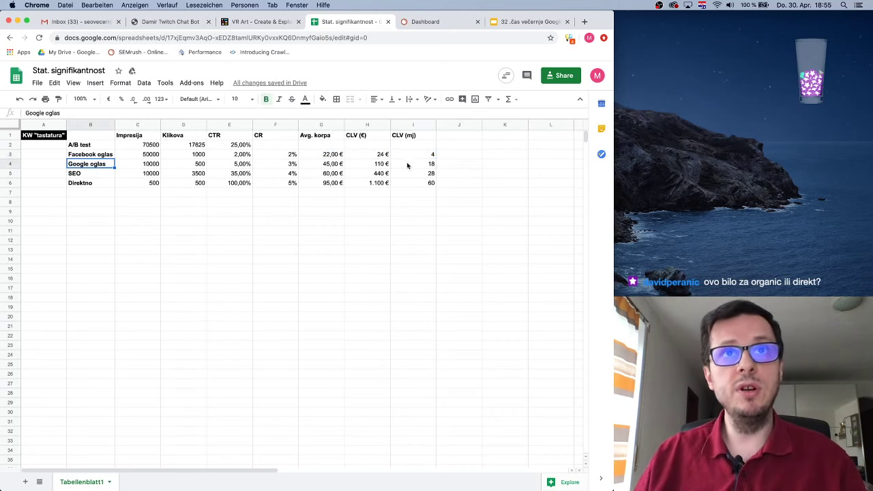
pyautogui.click(363, 164)
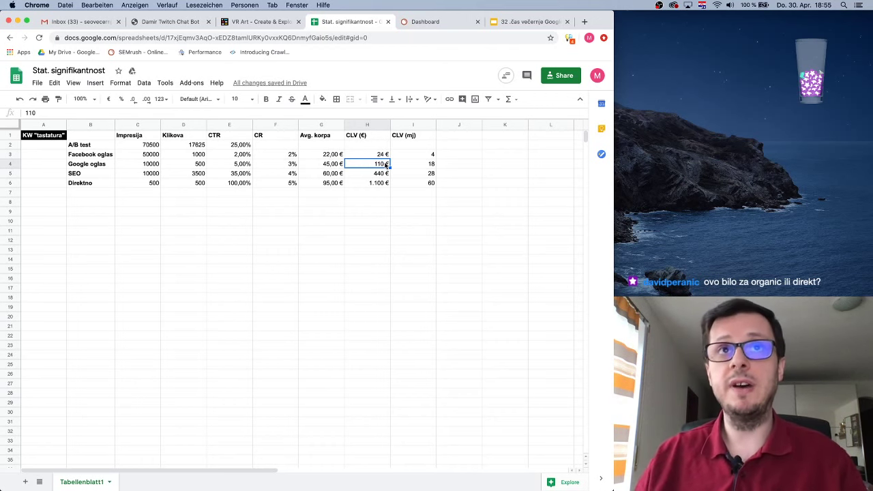
pyautogui.moveTo(416, 165); pyautogui.dragTo(379, 166)
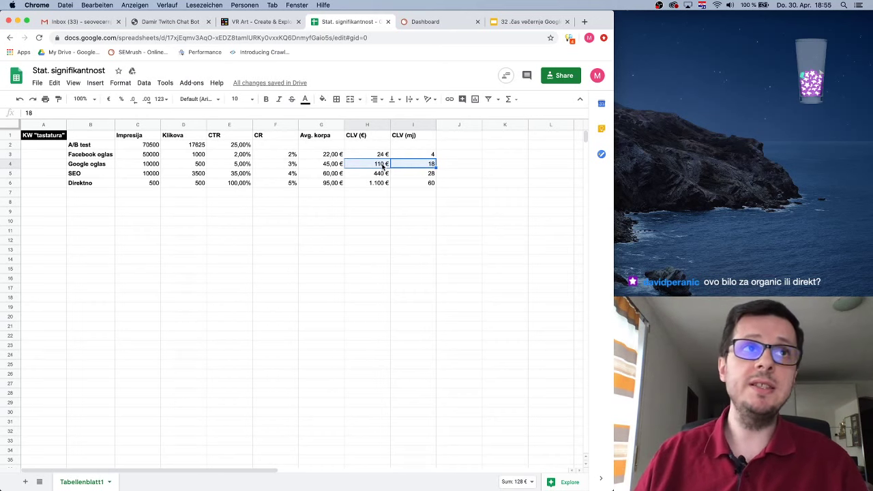
# Compare the CLV (€) and CLV (mj) values of the SEO and Direktno rows.
pyautogui.click(381, 174)
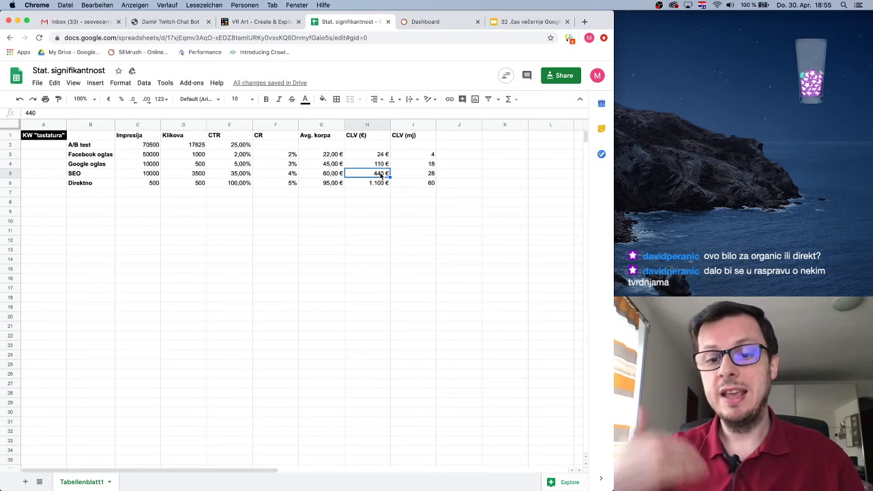
pyautogui.moveTo(408, 177); pyautogui.dragTo(372, 175)
pyautogui.click(371, 175)
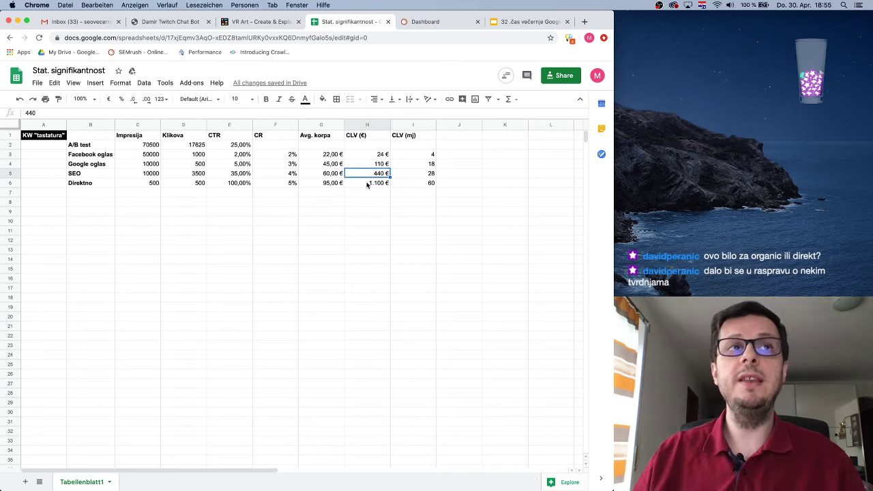
pyautogui.moveTo(402, 185); pyautogui.dragTo(381, 189)
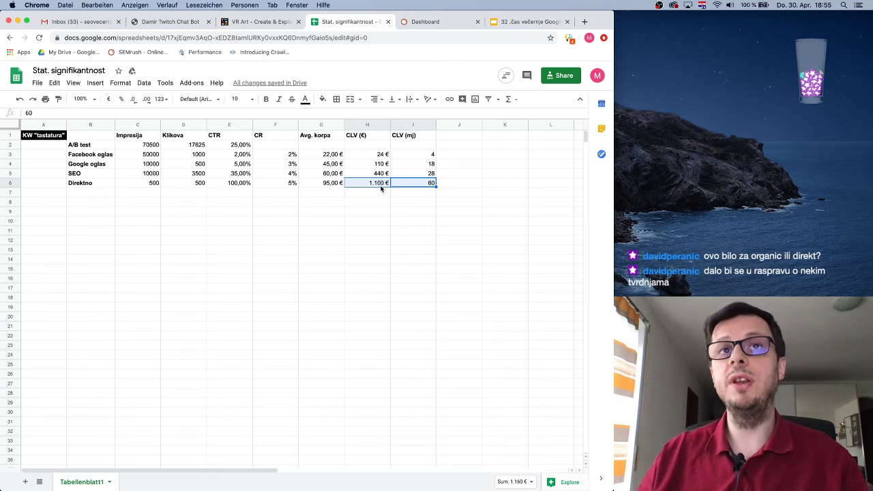
pyautogui.click(410, 189)
pyautogui.click(366, 185)
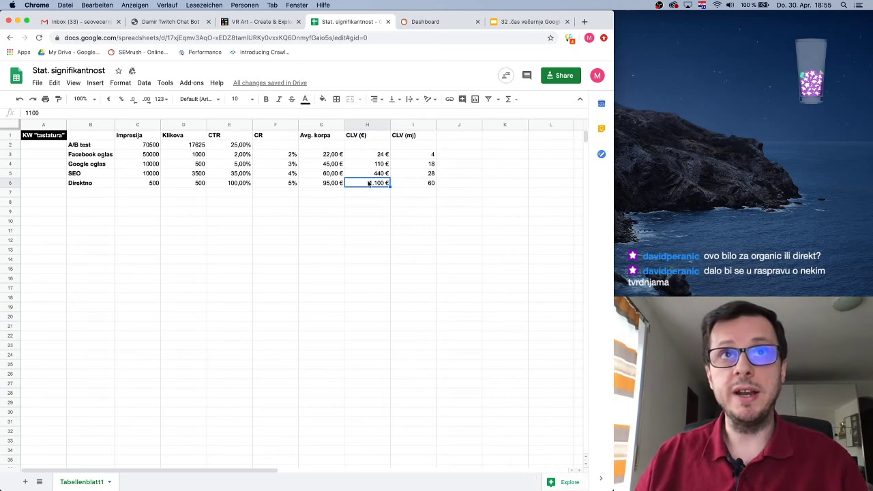
pyautogui.doubleClick(356, 136)
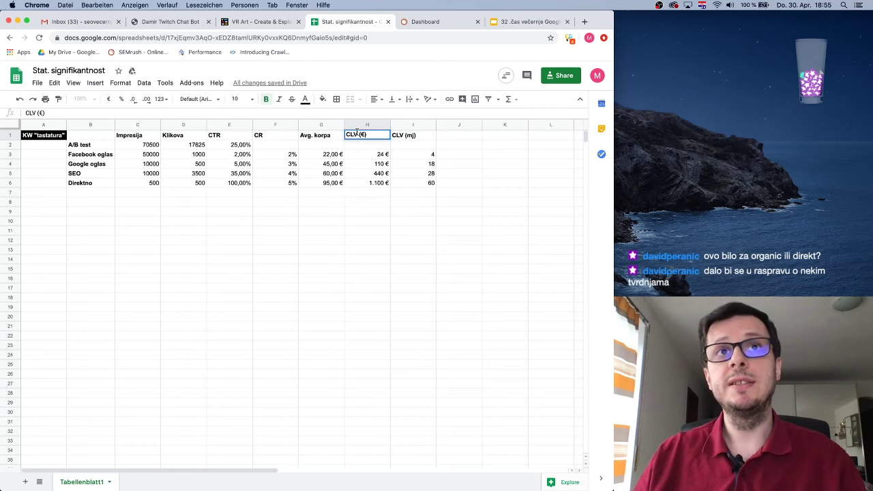
pyautogui.click(382, 174)
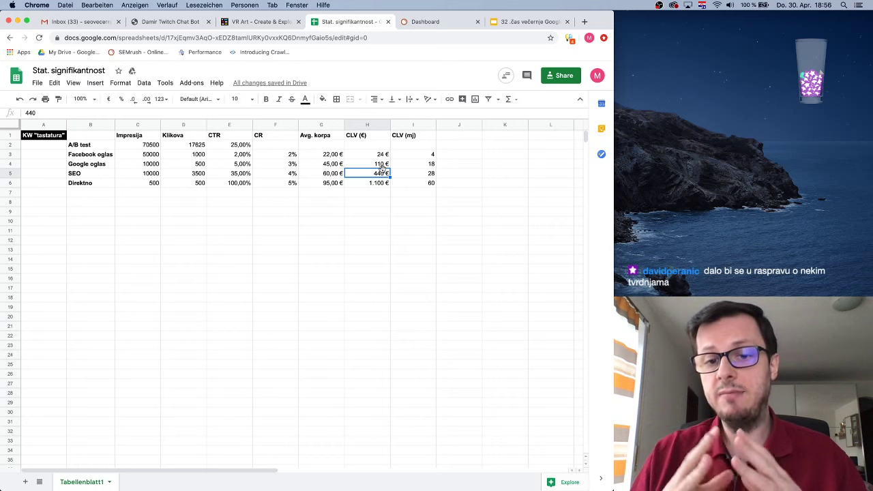
# Review the KW "tastatura" label and the full figures of all channels from Facebook oglas to Direktno in B3:I6.
pyautogui.click(292, 174)
pyautogui.click(128, 157)
pyautogui.click(71, 140)
pyautogui.click(59, 139)
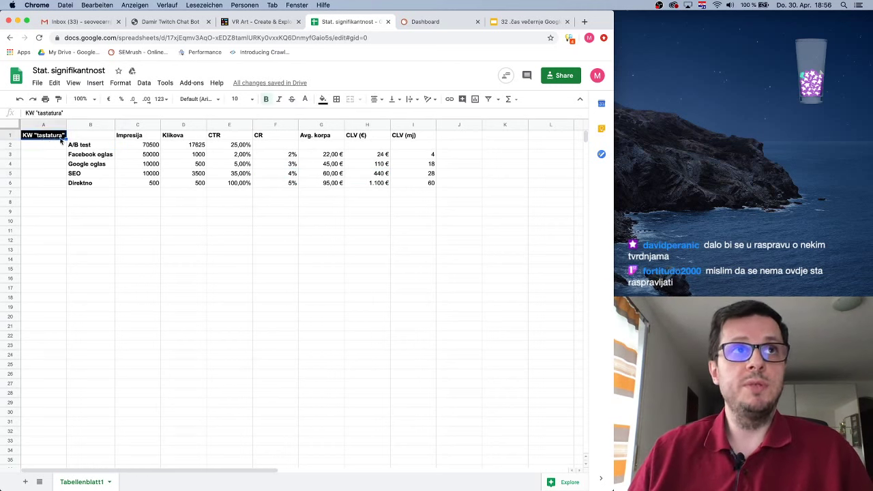
pyautogui.click(93, 147)
pyautogui.click(104, 157)
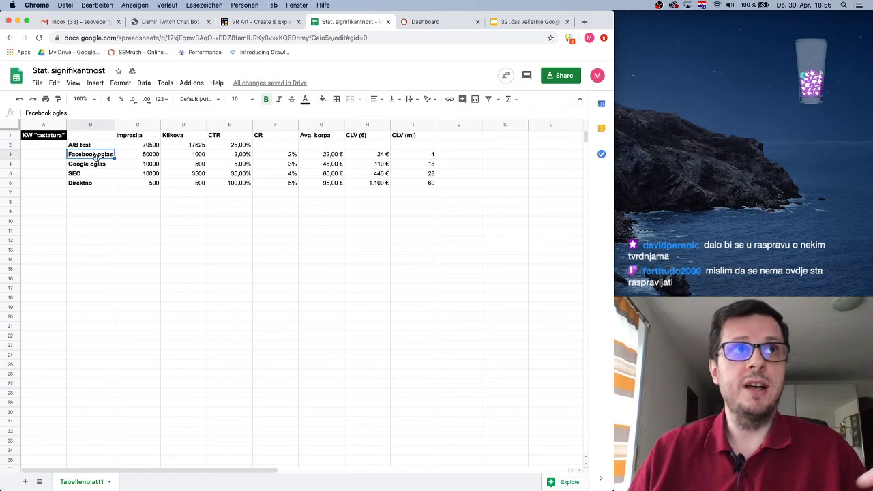
pyautogui.moveTo(95, 157); pyautogui.dragTo(430, 184)
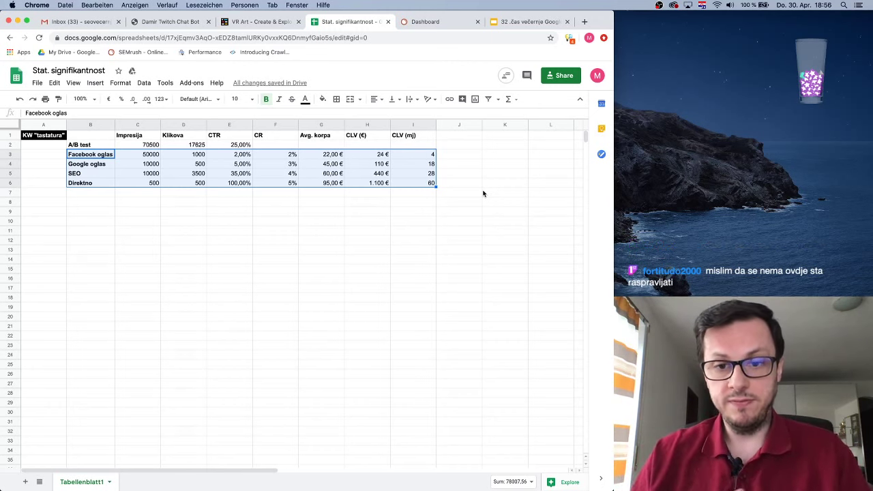
pyautogui.click(483, 193)
pyautogui.click(273, 211)
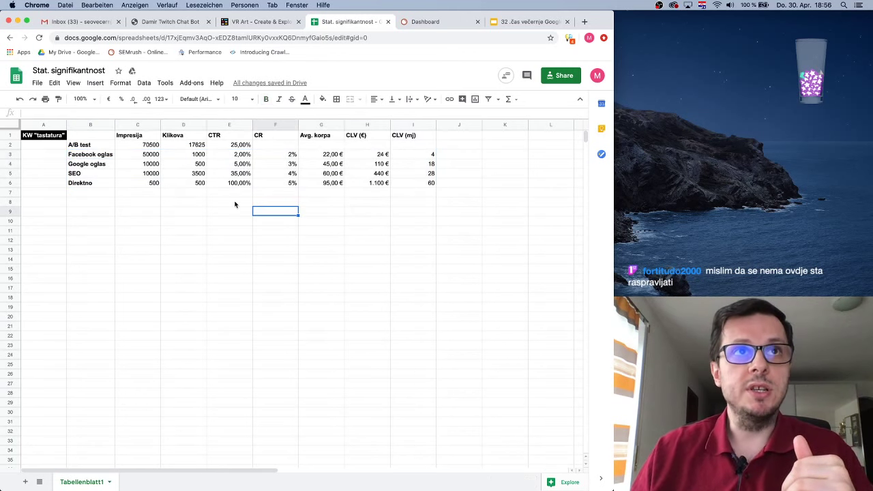
# Examine the SEO row's figures, focusing on its CR value.
pyautogui.moveTo(93, 174); pyautogui.dragTo(408, 179)
pyautogui.click(312, 195)
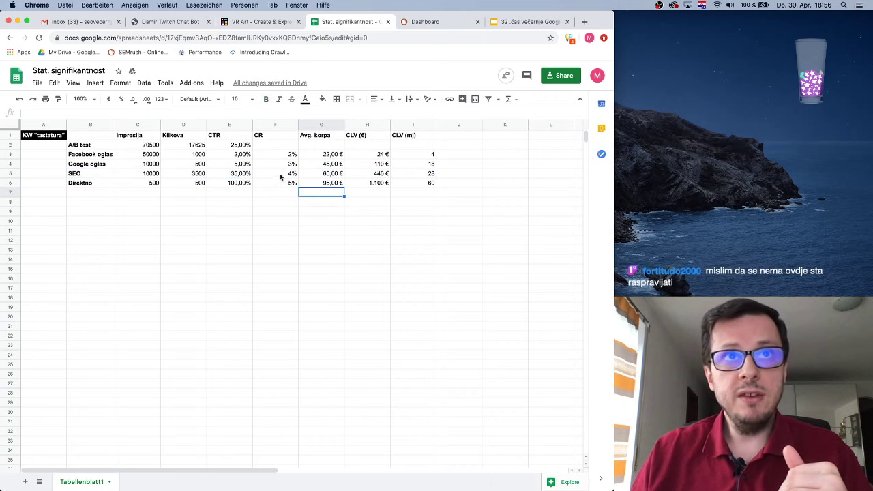
pyautogui.click(281, 178)
pyautogui.click(278, 135)
pyautogui.click(280, 175)
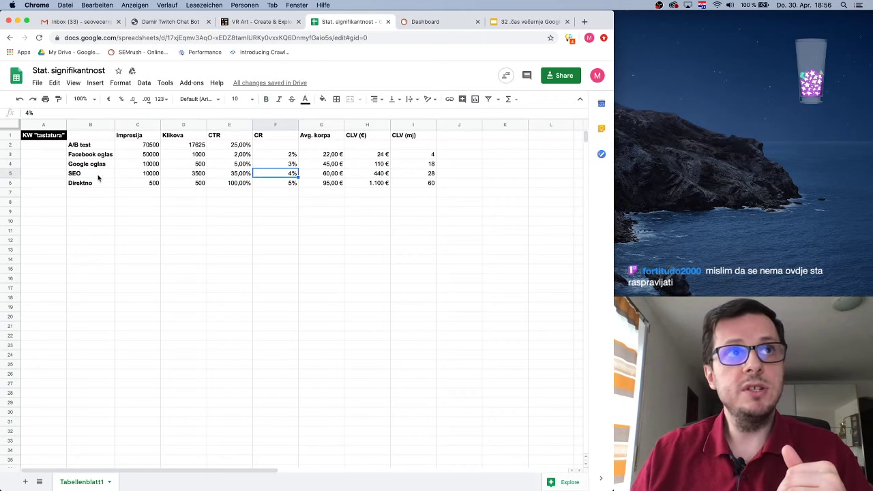
pyautogui.click(99, 177)
pyautogui.click(283, 140)
pyautogui.click(285, 174)
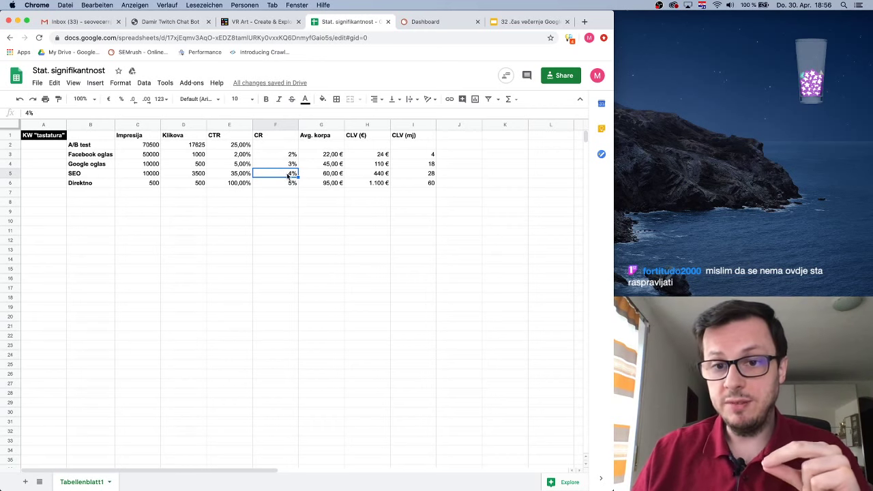
# Compare the SEO row's average basket with its CLV (€), CLV (mj) and CR.
pyautogui.click(338, 174)
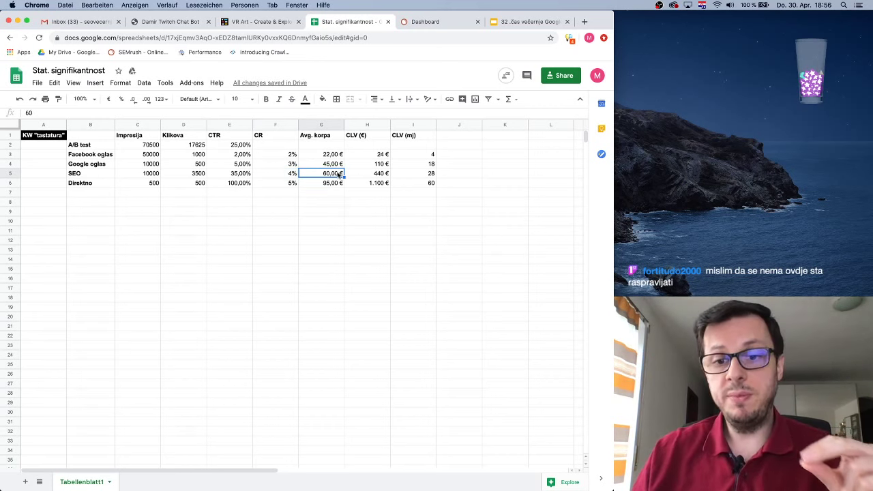
pyautogui.moveTo(379, 178); pyautogui.dragTo(410, 172)
pyautogui.click(326, 176)
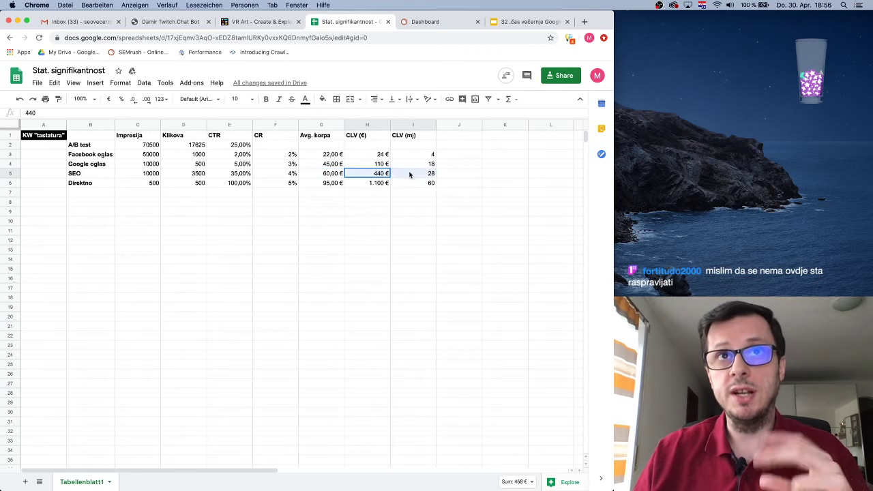
pyautogui.click(316, 178)
pyautogui.click(286, 176)
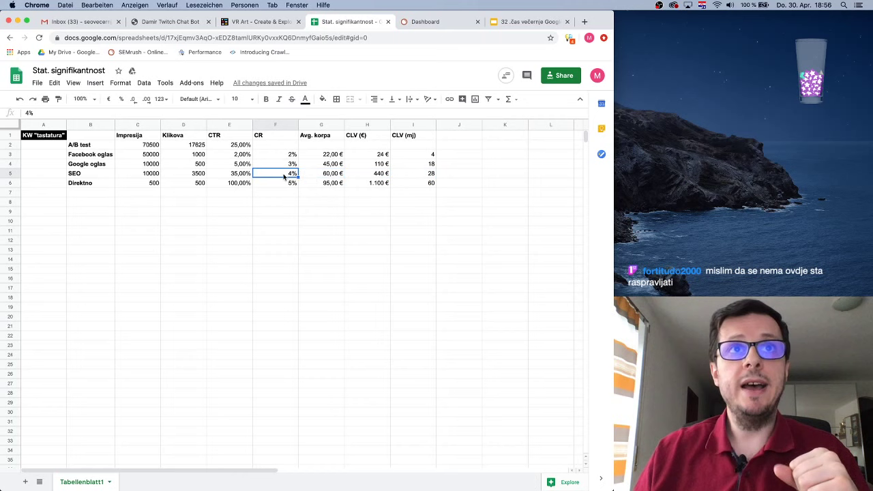
pyautogui.click(339, 176)
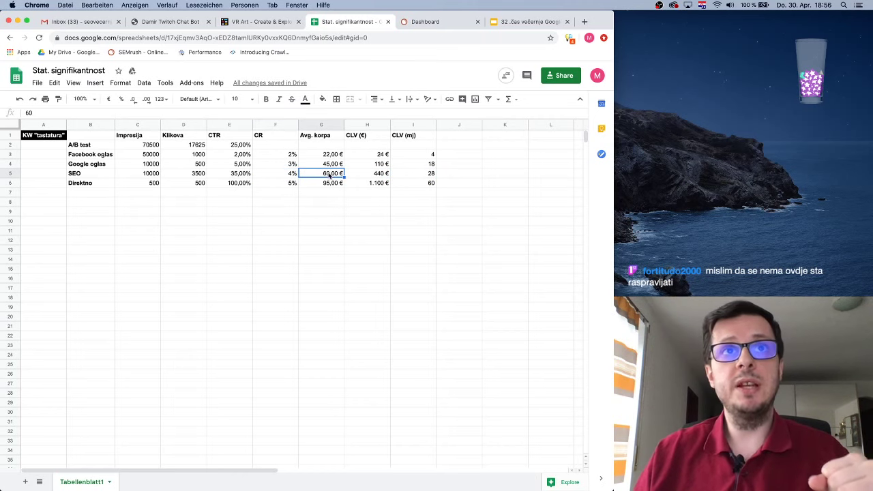
# Enter the label "Ergonomska tastatura" in B8 and fit column B's width to its contents.
pyautogui.click(109, 201)
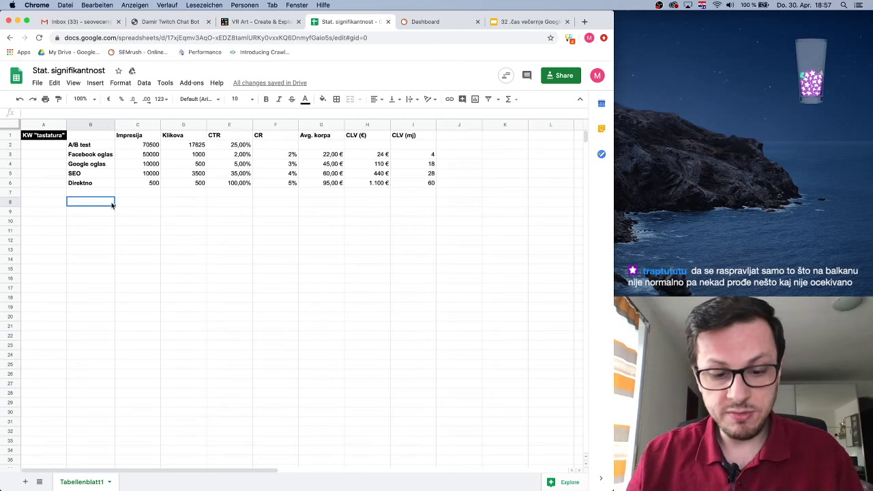
pyautogui.write('Ergon')
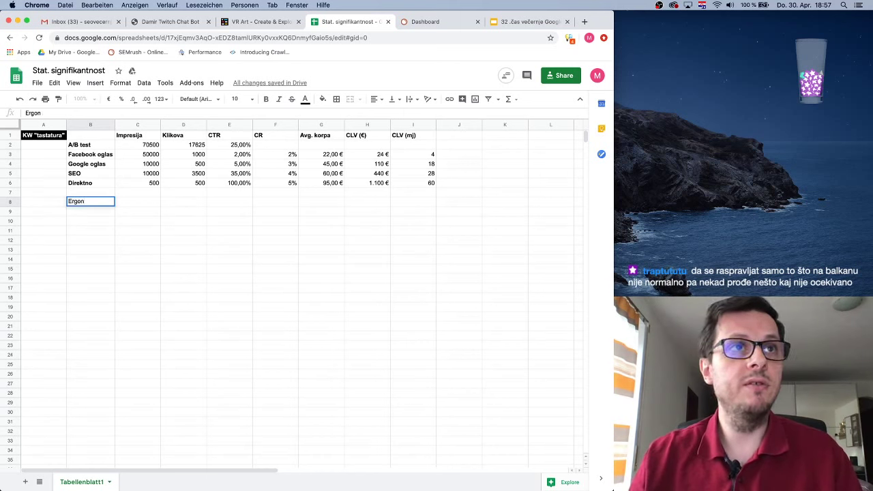
pyautogui.write('sm')
pyautogui.write('mska')
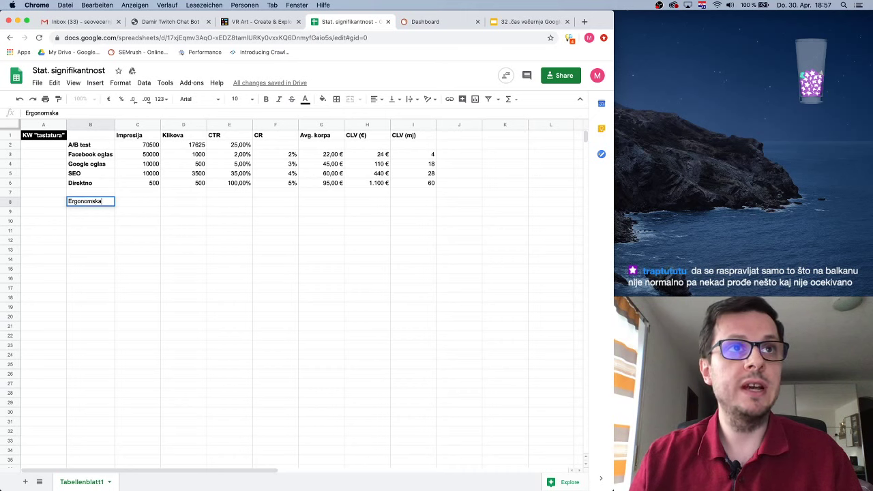
pyautogui.write(' tastatura')
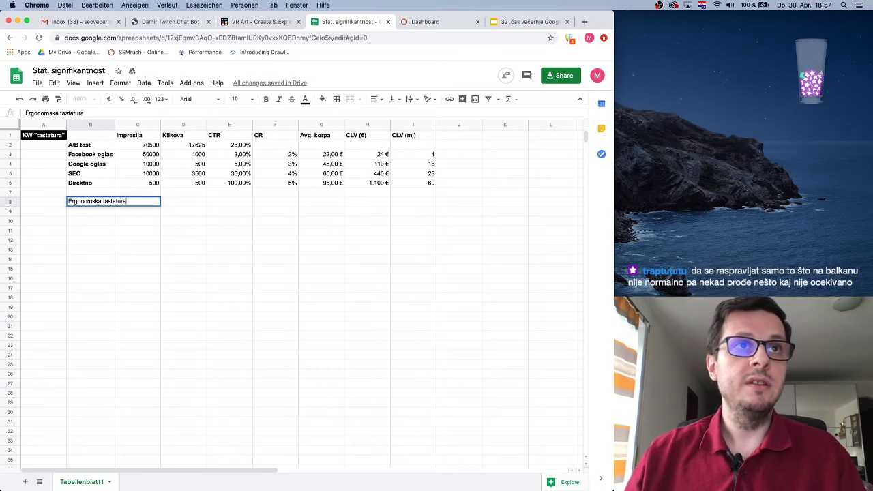
pyautogui.press('Return')
pyautogui.scroll(-1, 110, 166)
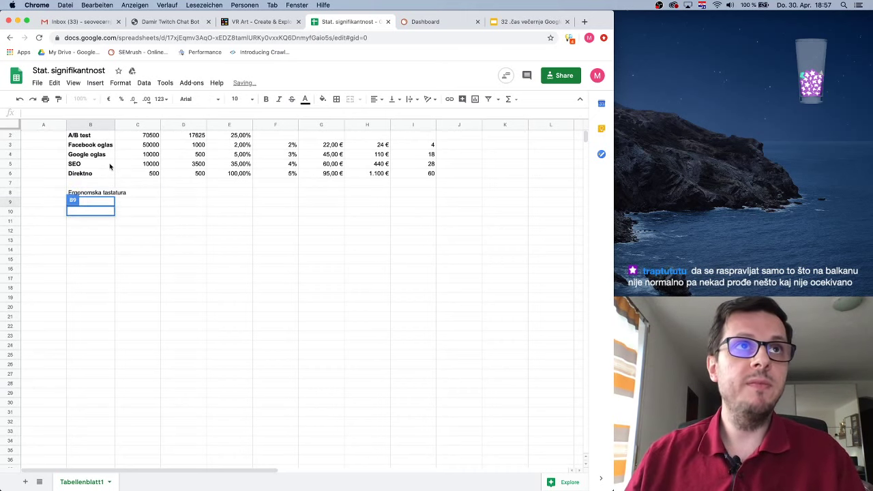
pyautogui.doubleClick(115, 125)
pyautogui.scroll(1, 181, 214)
# Enter 50 under Impresija and 3 under Klikova in the "Ergonomska tastatura" row.
pyautogui.click(181, 214)
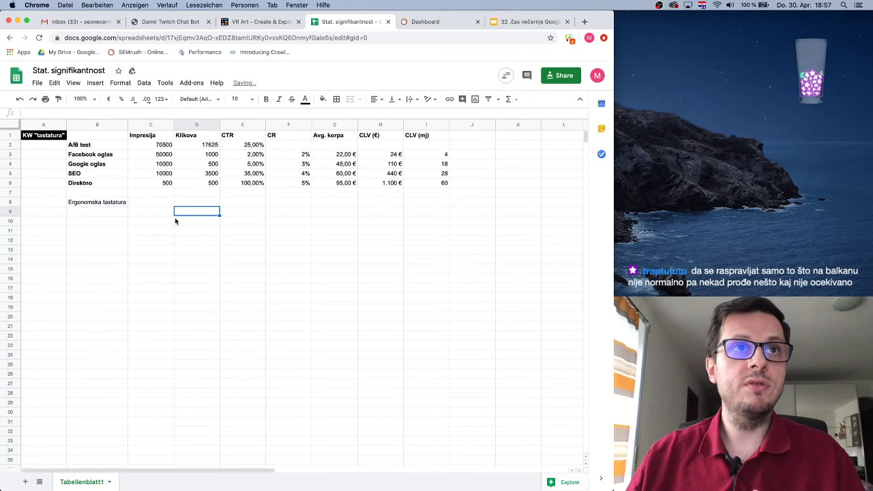
pyautogui.click(149, 203)
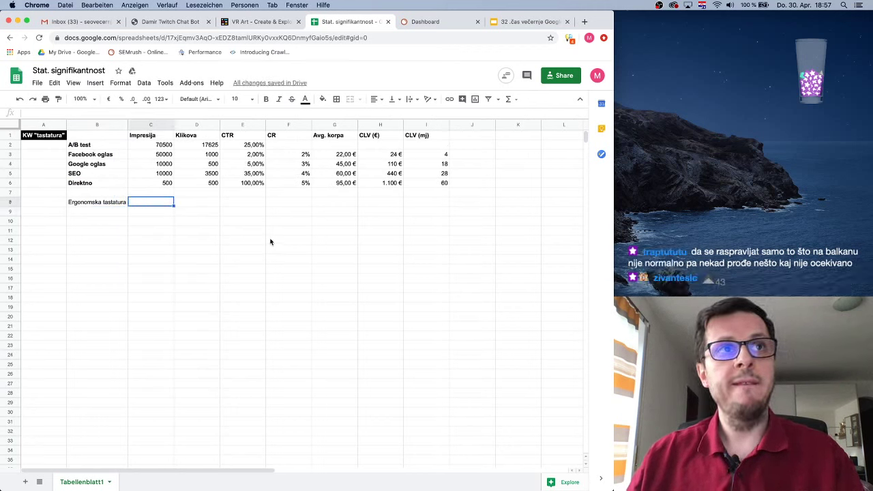
pyautogui.write('50')
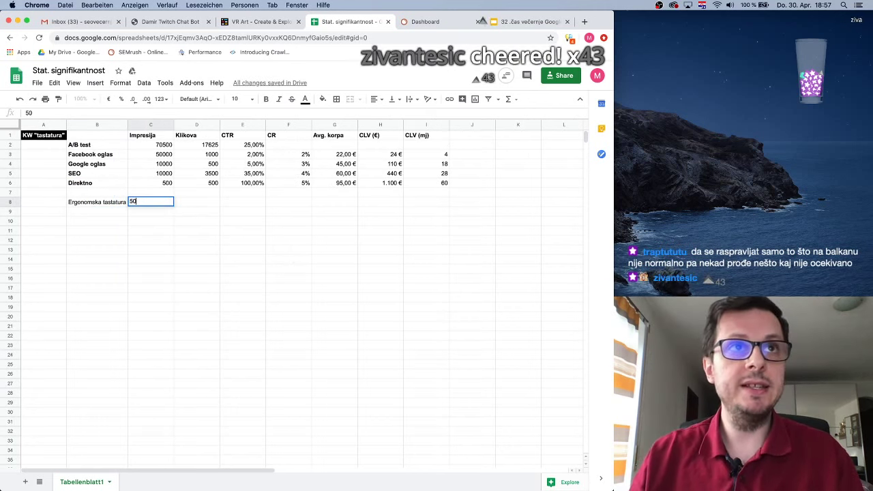
pyautogui.press('Return')
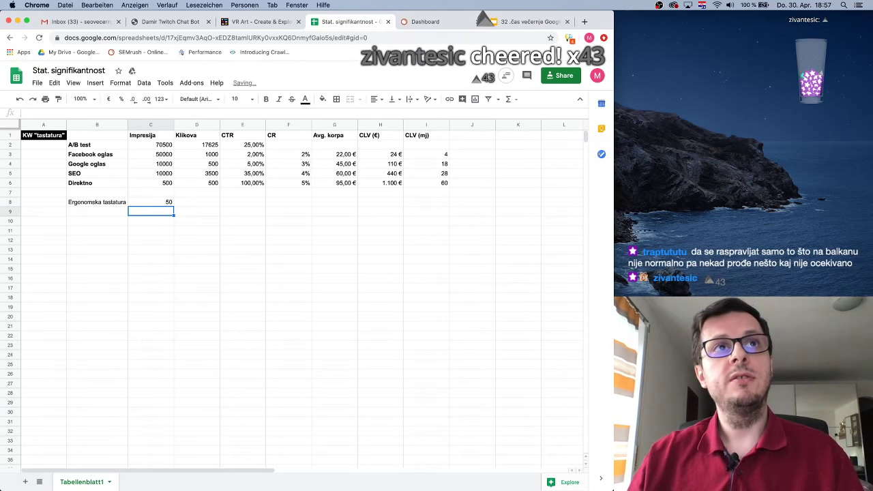
pyautogui.press('Up')
pyautogui.press('Right')
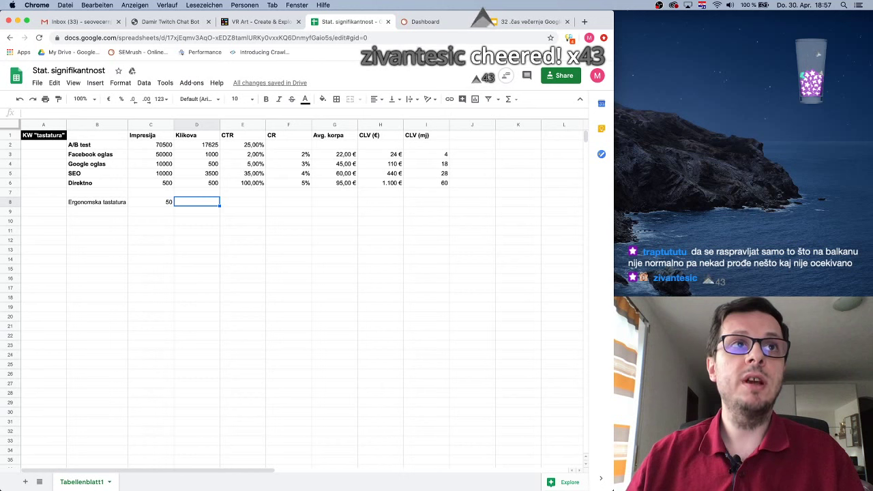
pyautogui.write('3')
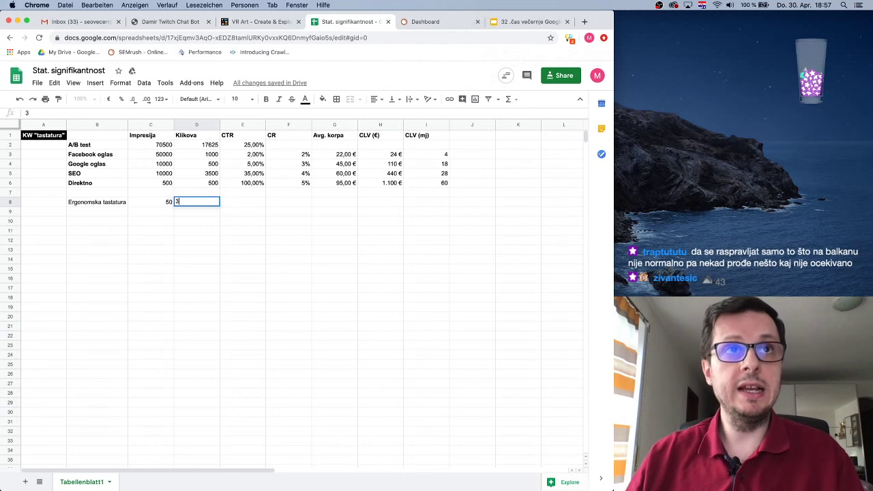
pyautogui.press('Tab')
# Copy the CTR formula from the Google oglas row into E8 for "Ergonomska tastatura".
pyautogui.press('Up')
pyautogui.press('Up')
pyautogui.press('Up')
pyautogui.press('Up')
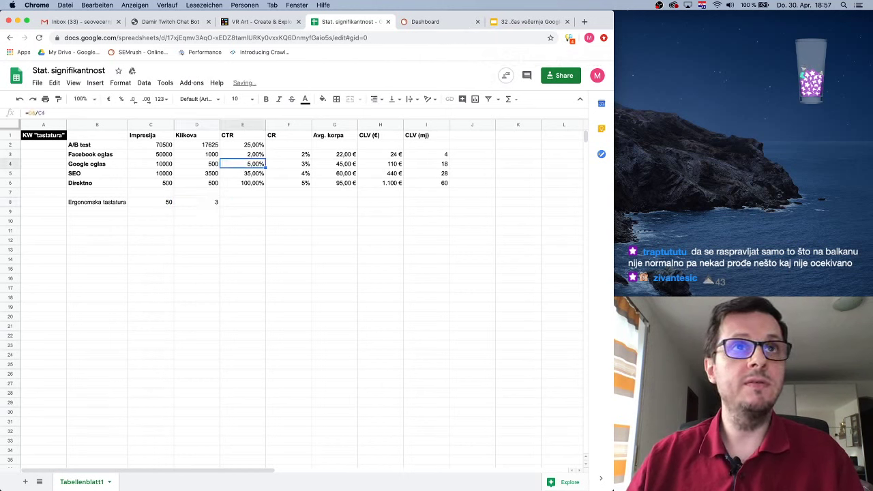
pyautogui.hotkey('ctrl', 'c')
pyautogui.press('Down')
pyautogui.press('Down')
pyautogui.press('Down')
pyautogui.press('Down')
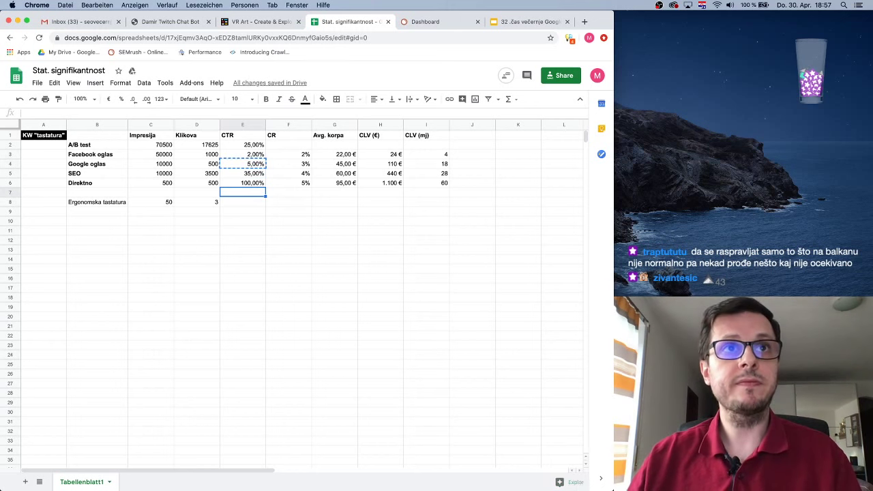
pyautogui.hotkey('ctrl', 'v')
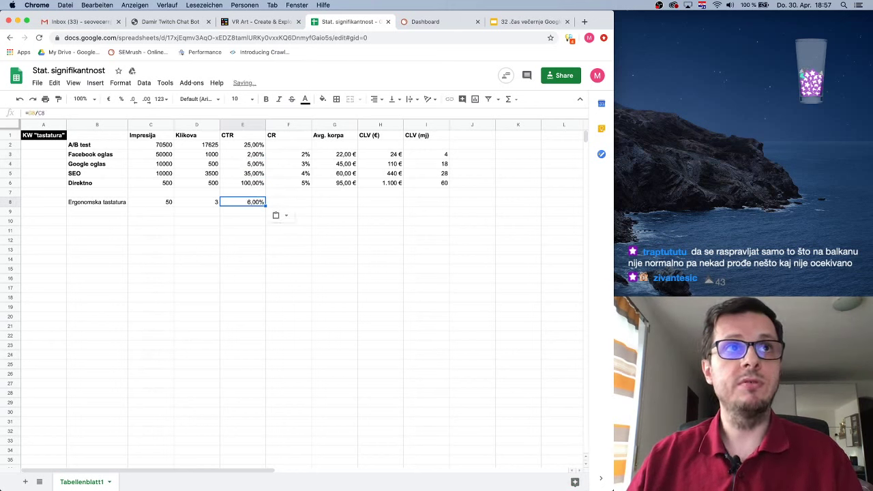
# Enter 0 as the CR of "Ergonomska tastatura" in F8 and format it as a percentage.
pyautogui.press('Up')
pyautogui.press('Up')
pyautogui.press('Down')
pyautogui.press('Down')
pyautogui.press('Right')
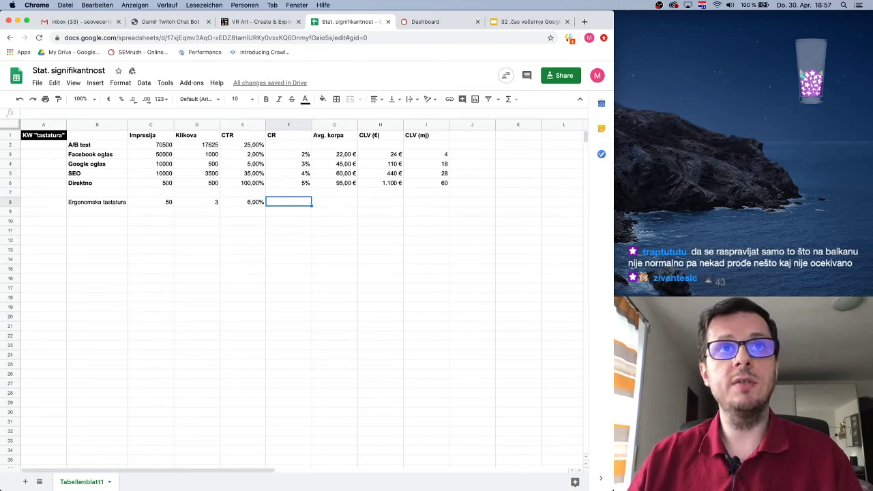
pyautogui.write('0')
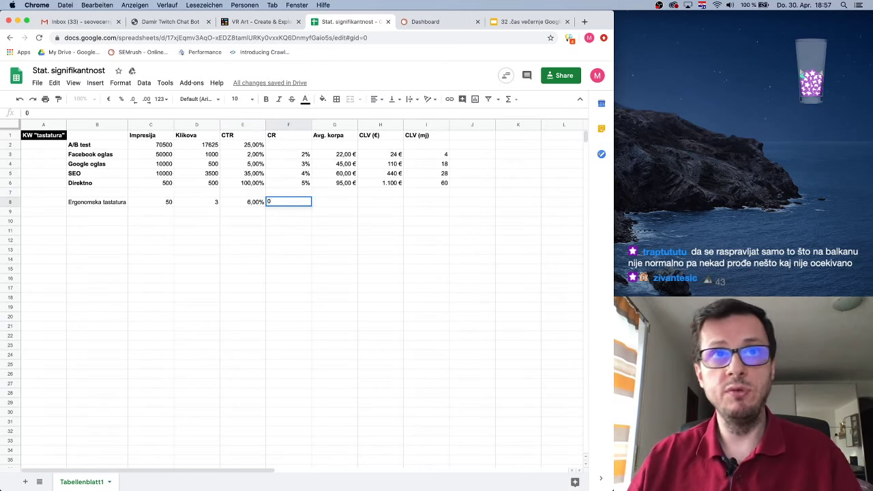
pyautogui.press('Tab')
pyautogui.click(289, 201)
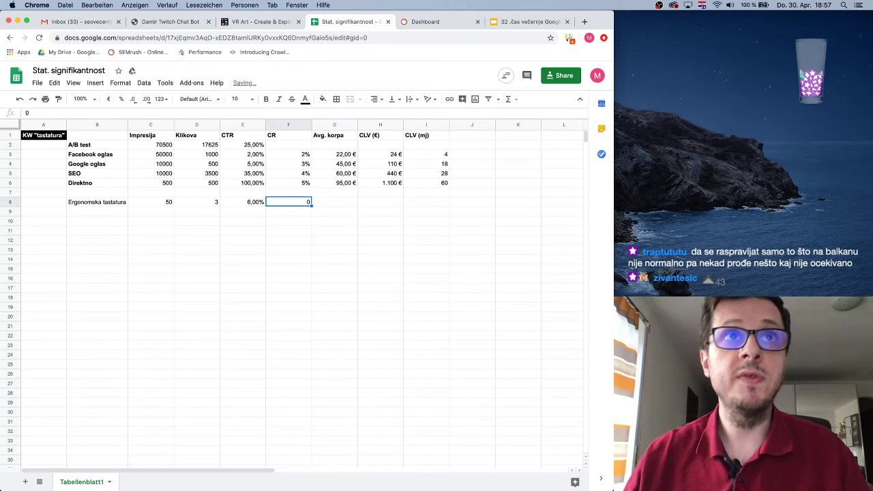
pyautogui.click(121, 99)
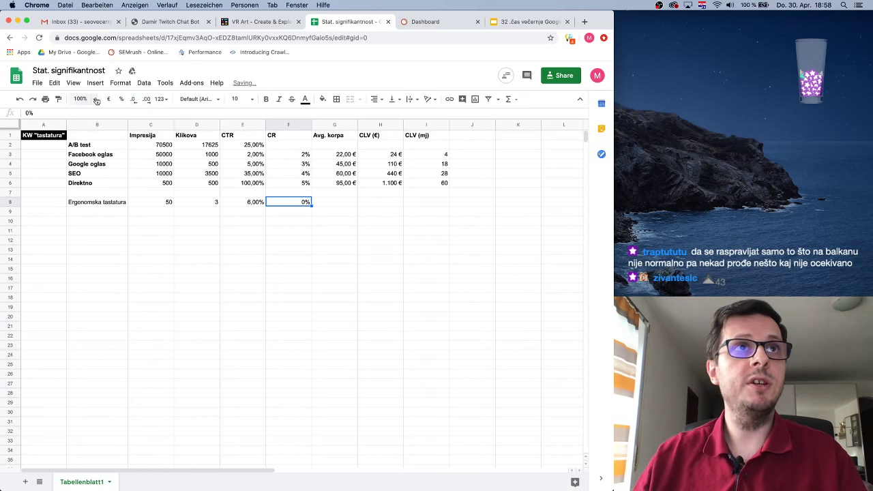
# Set the sheet's zoom level to 150%.
pyautogui.click(94, 99)
pyautogui.click(84, 188)
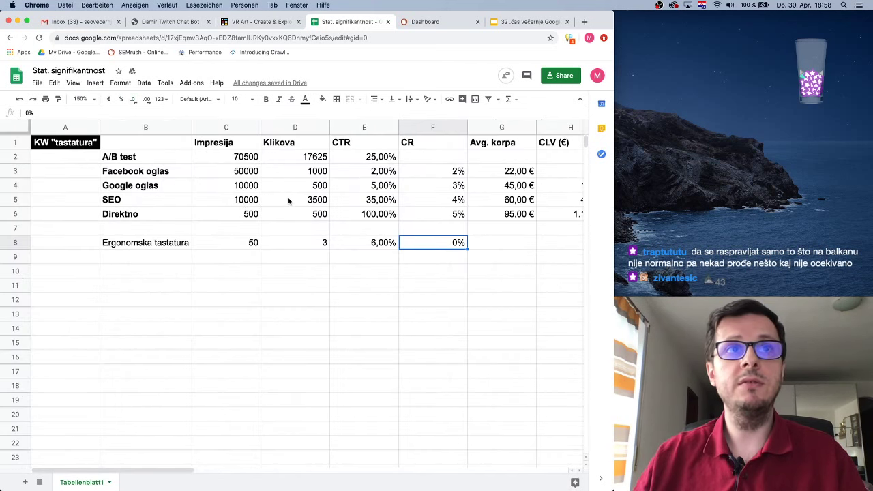
pyautogui.moveTo(158, 470); pyautogui.dragTo(181, 472)
pyautogui.scroll(3, 278, 350)
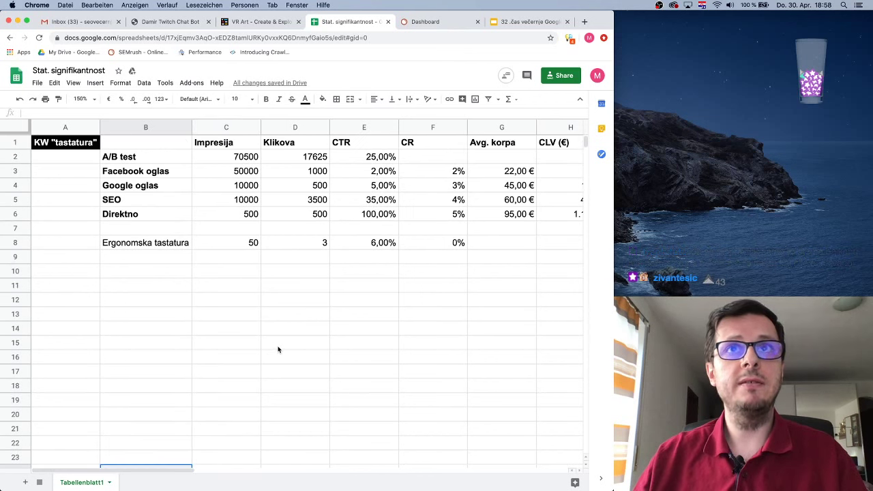
pyautogui.click(353, 329)
pyautogui.click(179, 230)
# Label A8 "Dan 1" and fill the series down to "Dan 5" in A12.
pyautogui.click(182, 242)
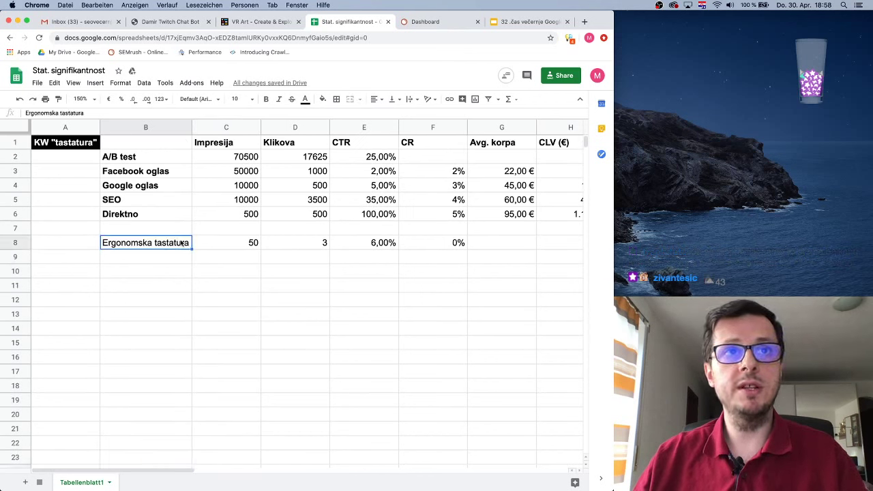
pyautogui.click(251, 246)
pyautogui.click(232, 257)
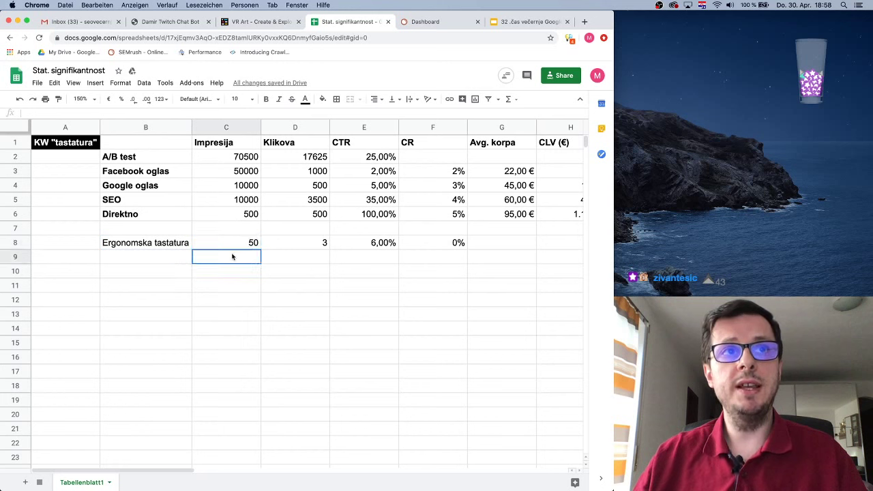
pyautogui.press('Up')
pyautogui.press('Left')
pyautogui.press('Left')
pyautogui.write('Dan 1')
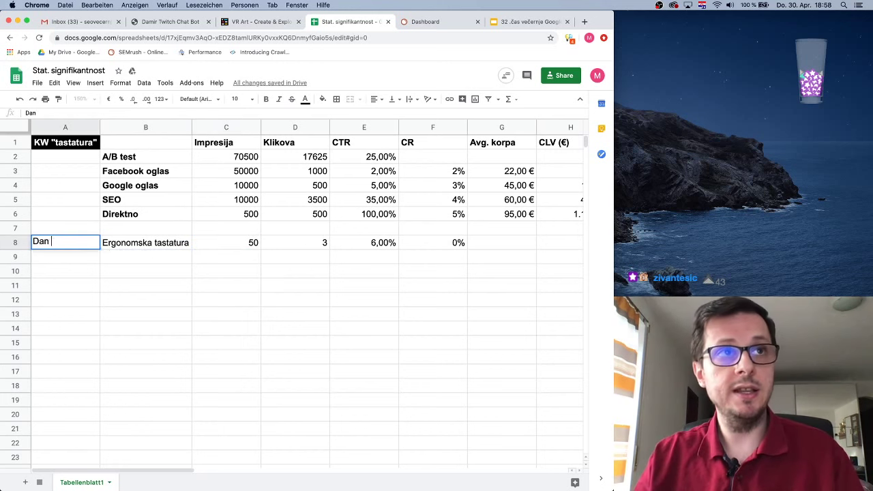
pyautogui.press('Return')
pyautogui.click(95, 249)
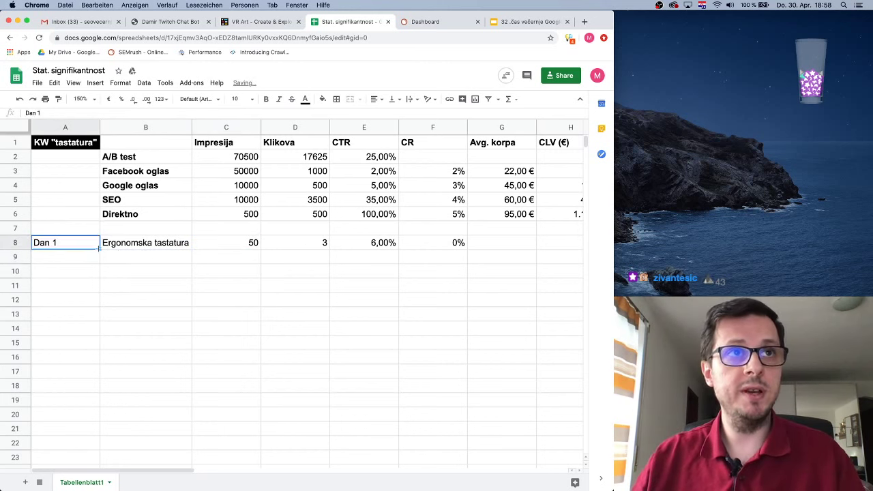
pyautogui.moveTo(99, 248); pyautogui.dragTo(102, 299)
pyautogui.click(161, 276)
# Enter 50 impressions for Dan 2 in C9.
pyautogui.click(228, 257)
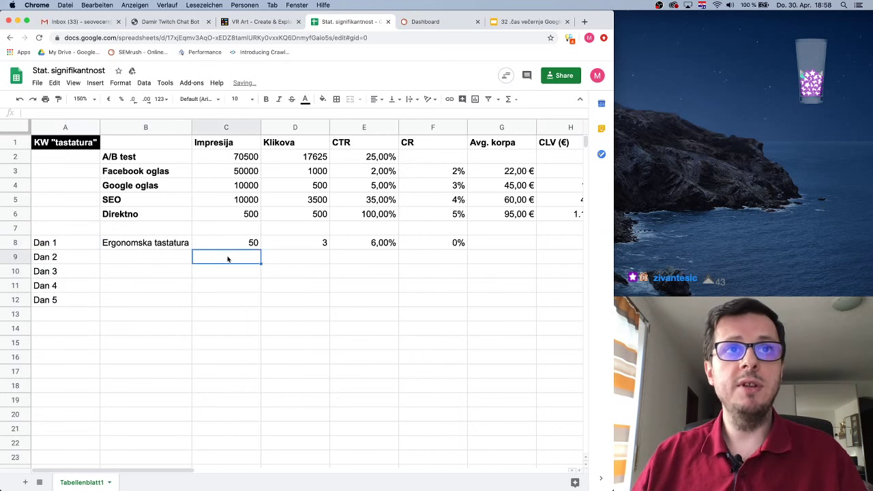
pyautogui.write('60')
pyautogui.press('BackSpace')
pyautogui.press('BackSpace')
pyautogui.write('50')
pyautogui.press('Return')
# Review the Dan 1 figures in row 8, going through impressions, clicks, CTR and CR.
pyautogui.press('Up')
pyautogui.press('Up')
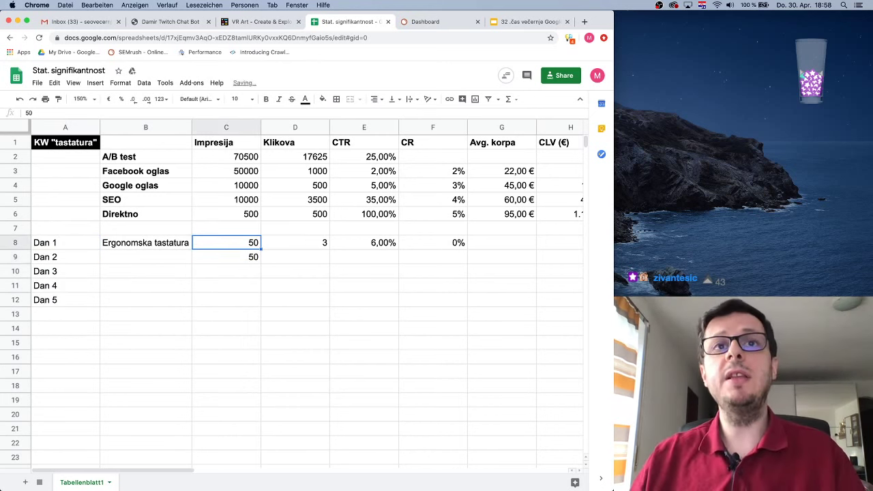
pyautogui.press('Right')
pyautogui.press('Right')
pyautogui.press('Right')
pyautogui.press('Left')
pyautogui.press('Left')
pyautogui.press('Left')
pyautogui.press('Right')
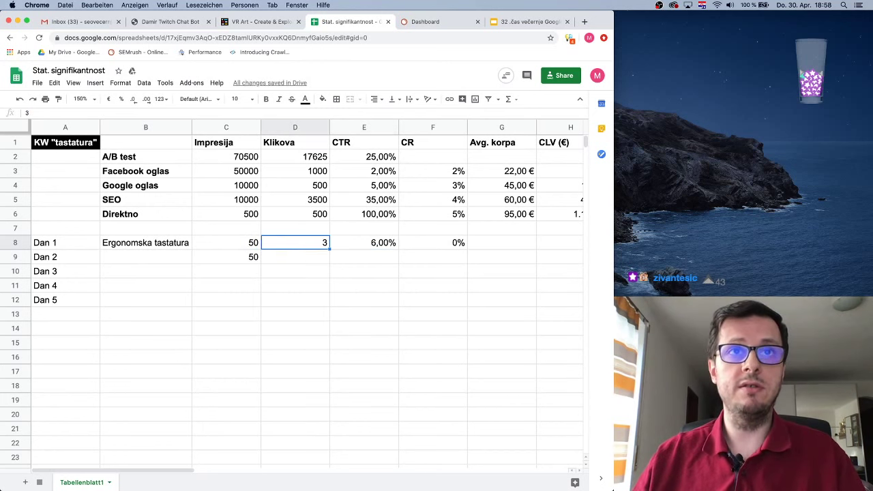
pyautogui.press('Right')
pyautogui.press('Right')
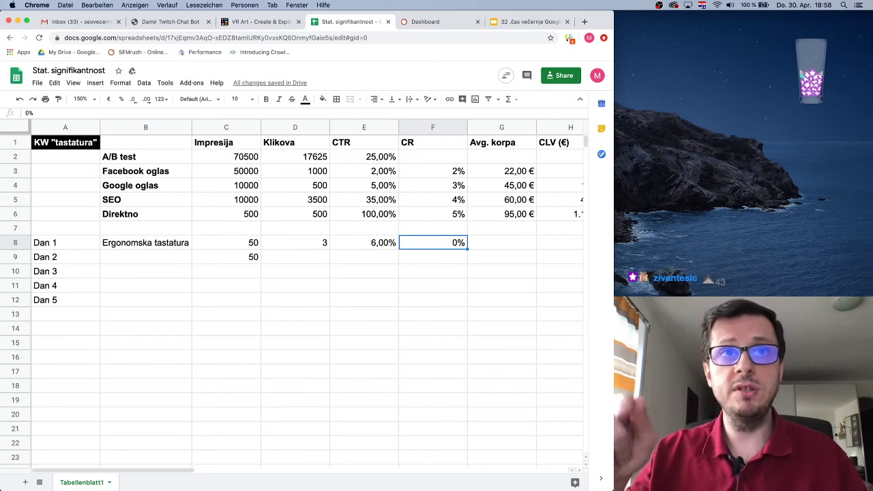
pyautogui.click(295, 242)
pyautogui.click(225, 243)
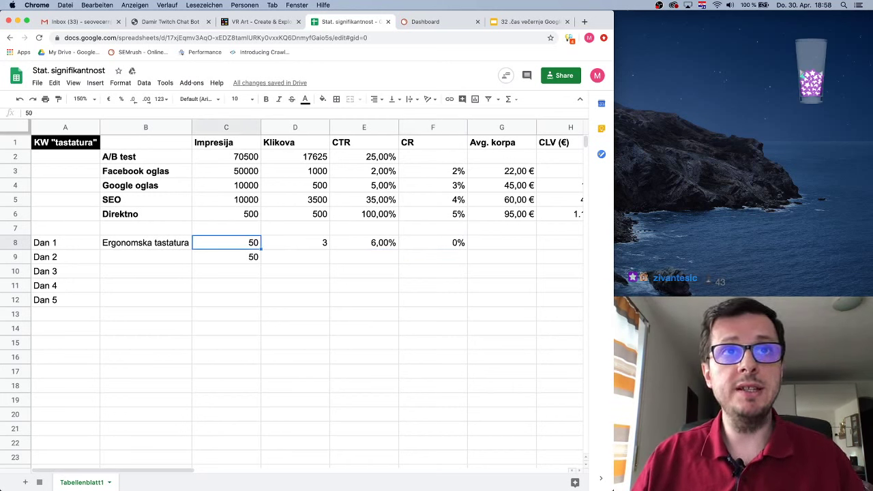
pyautogui.click(295, 242)
pyautogui.click(364, 242)
pyautogui.click(433, 242)
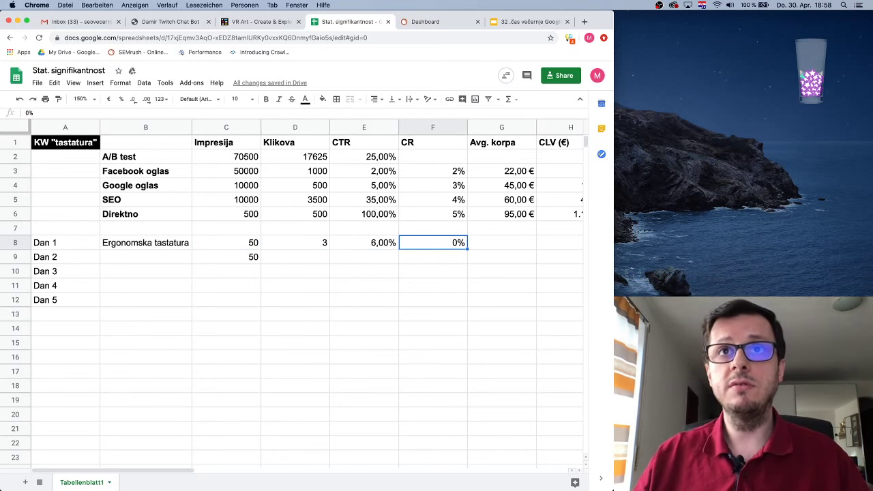
# Enter 0€ as the Dan 1 average basket in G8.
pyautogui.click(501, 242)
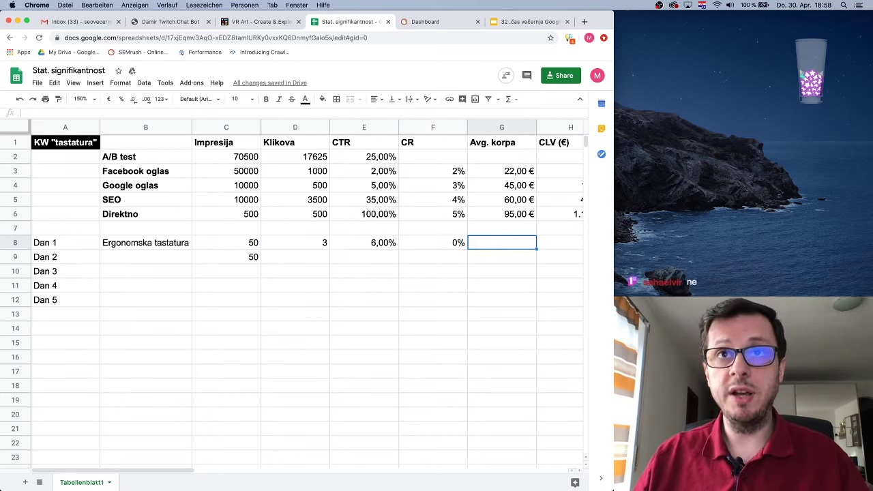
pyautogui.write('0')
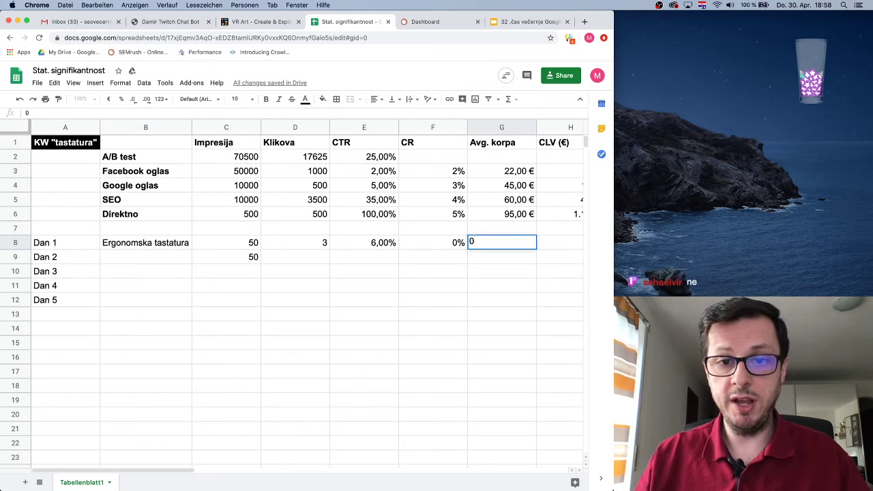
pyautogui.write('€')
pyautogui.press('Return')
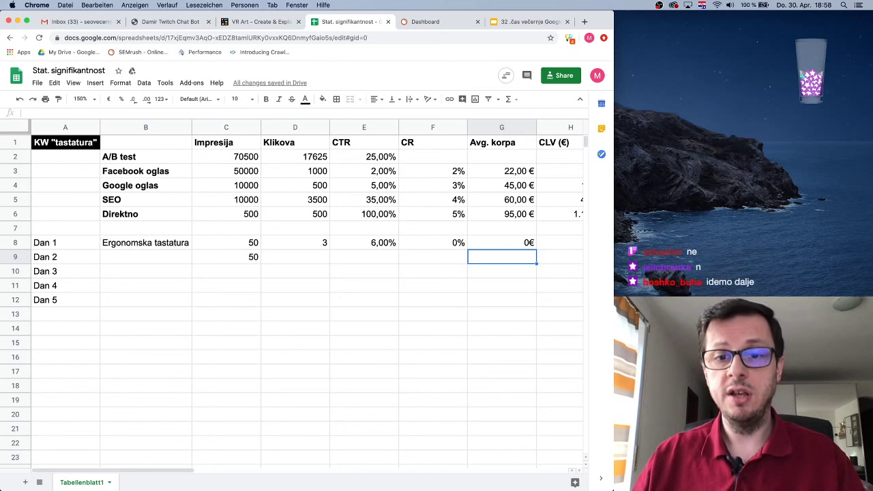
# Enter 4 clicks for Dan 2 in D9.
pyautogui.press('Up')
pyautogui.press('Left')
pyautogui.click(226, 242)
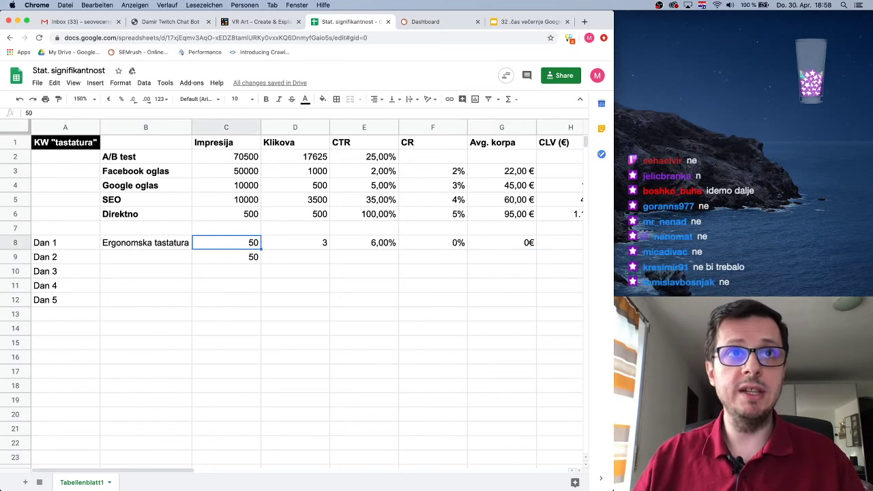
pyautogui.click(225, 257)
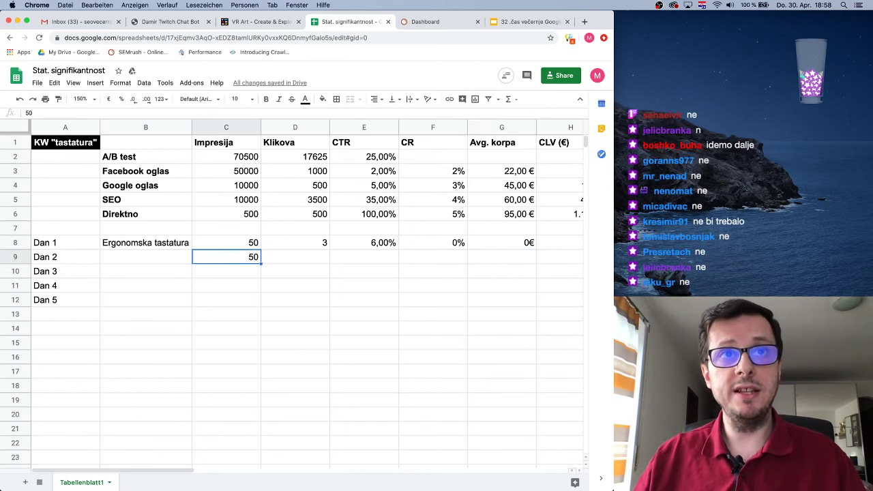
pyautogui.click(294, 256)
pyautogui.write('4')
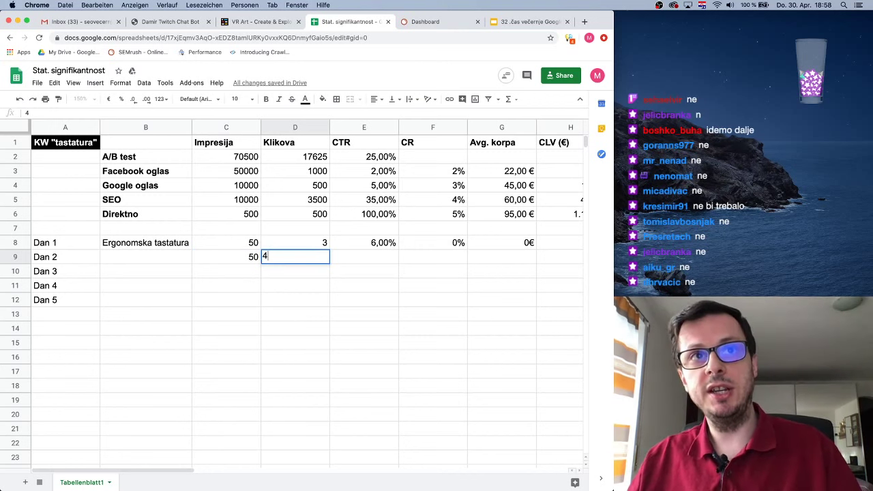
pyautogui.press('Tab')
# Copy the CTR formula from Dan 1 in E8 to Dan 2 in E9.
pyautogui.press('Up')
pyautogui.hotkey('ctrl', 'c')
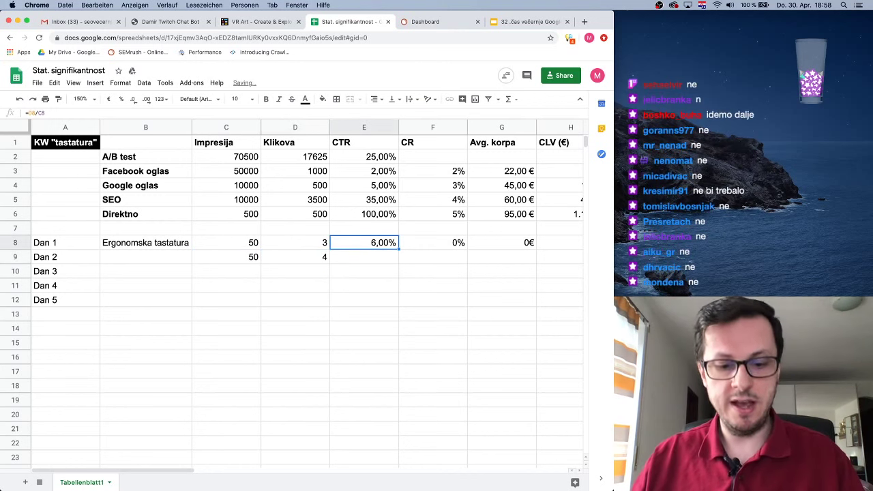
pyautogui.press('Down')
pyautogui.hotkey('ctrl', 'v')
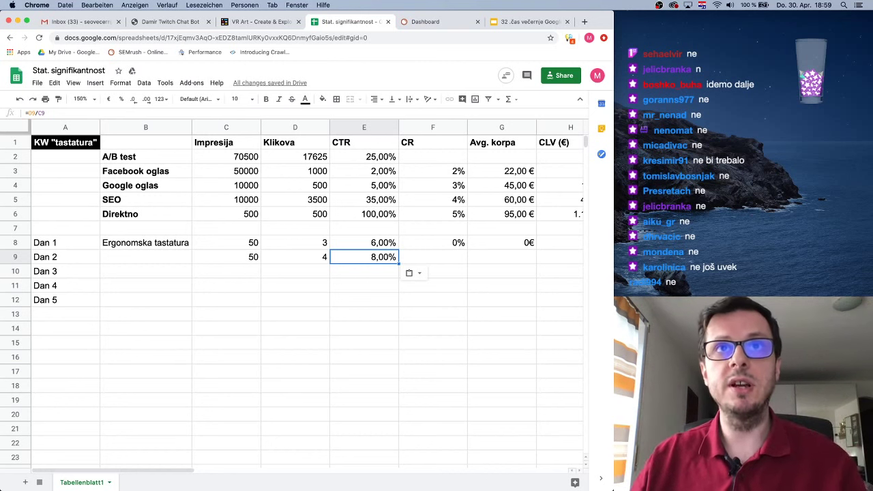
# Copy the Dan 1 CR and average basket values from F8:G8 to the Dan 2 row in F9:G9.
pyautogui.press('Right')
pyautogui.press('Up')
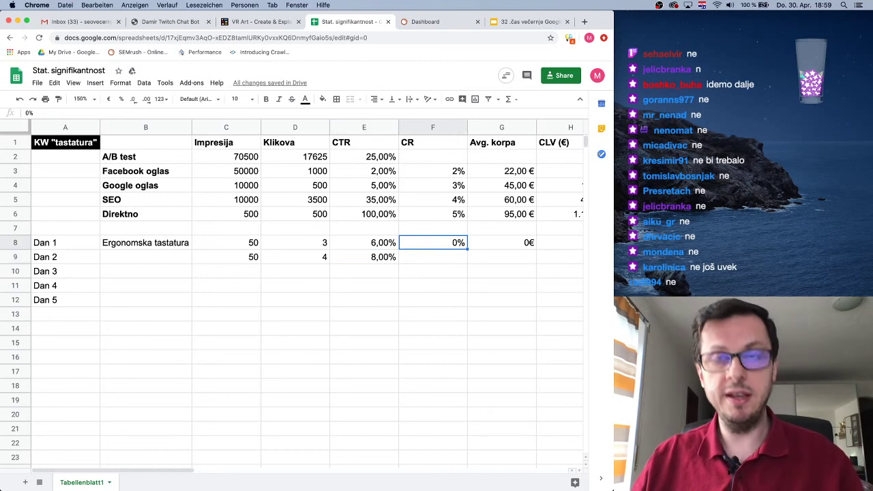
pyautogui.hotkey('shift', 'Right')
pyautogui.hotkey('ctrl', 'c')
pyautogui.press('Down')
pyautogui.press('Left')
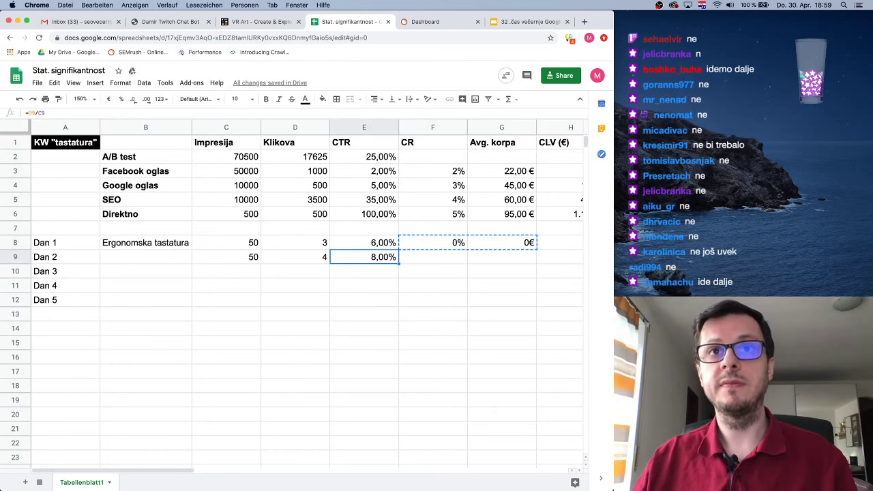
pyautogui.press('Right')
pyautogui.hotkey('ctrl', 'v')
pyautogui.press('Down')
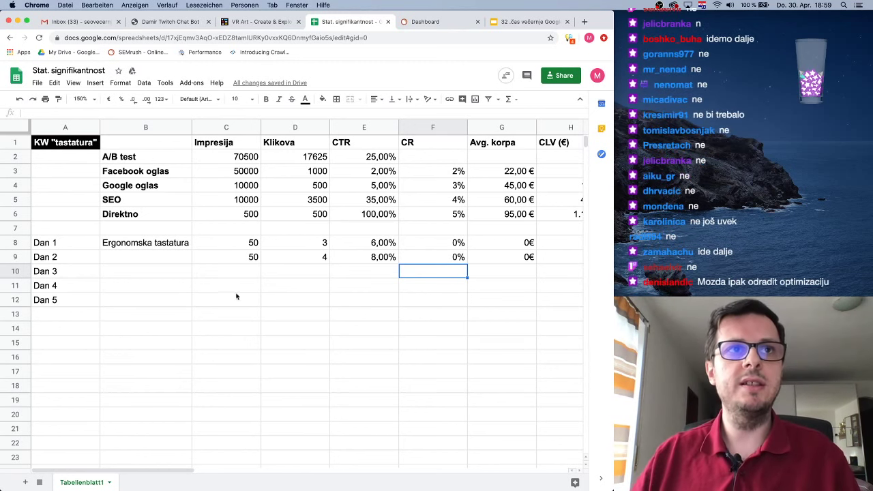
# Move the whole day-by-day block A8:G12 down one row so that Dan 1 starts in row 9.
pyautogui.click(149, 243)
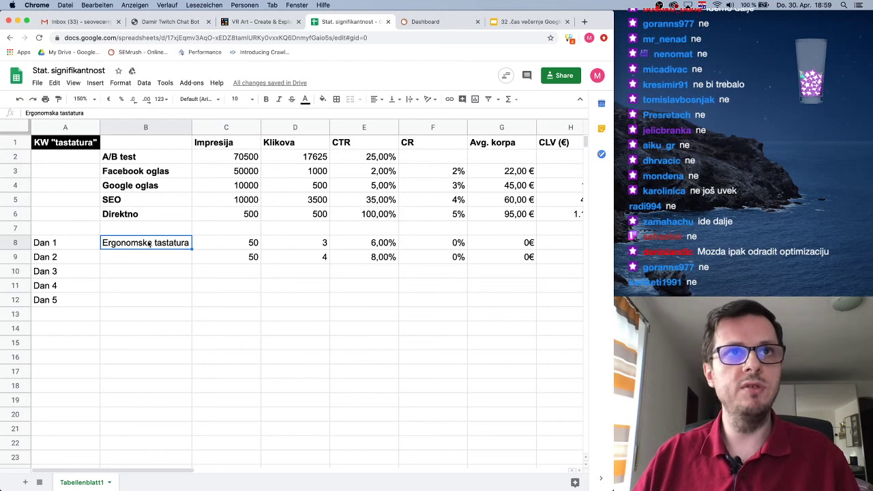
pyautogui.click(220, 232)
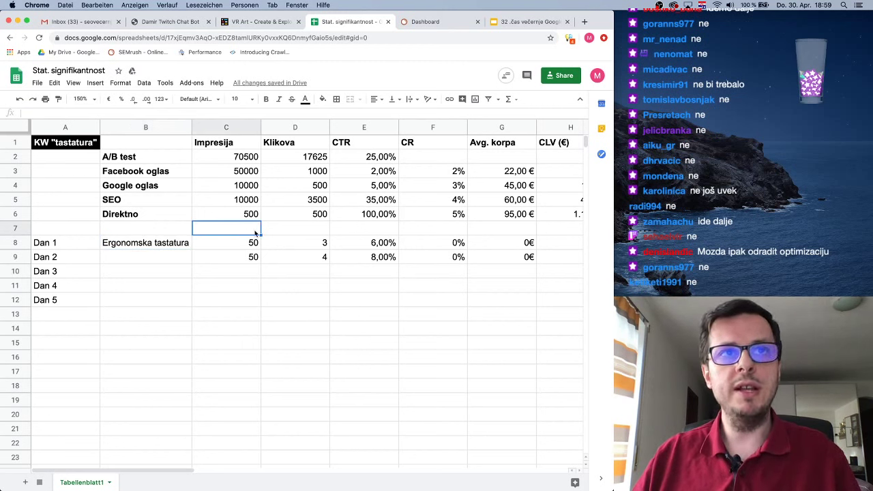
pyautogui.moveTo(69, 249); pyautogui.dragTo(473, 305)
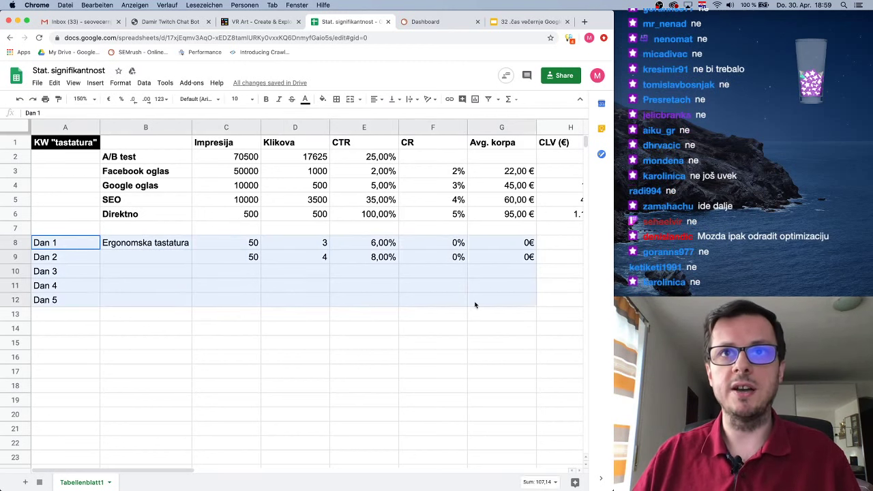
pyautogui.moveTo(480, 239); pyautogui.dragTo(481, 254)
pyautogui.click(164, 240)
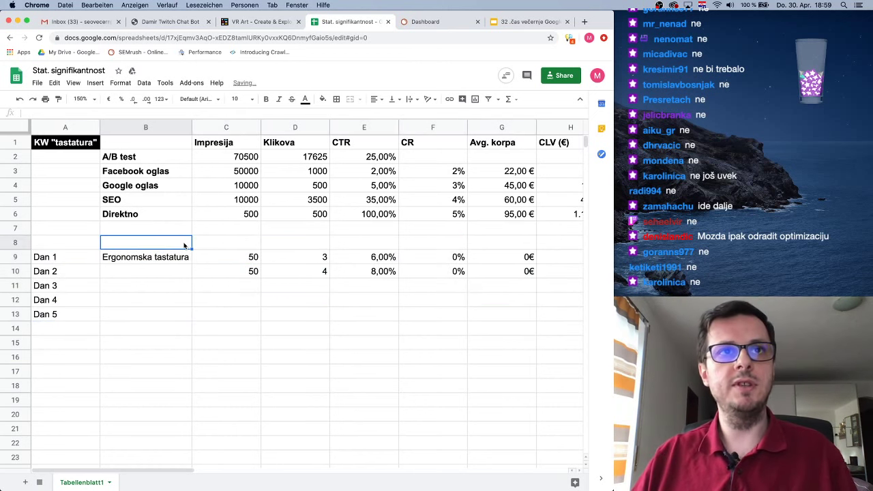
# Add a row above Dan 1 with the label SV in B8 and the value 1500 in C8.
pyautogui.click(221, 244)
pyautogui.press('Left')
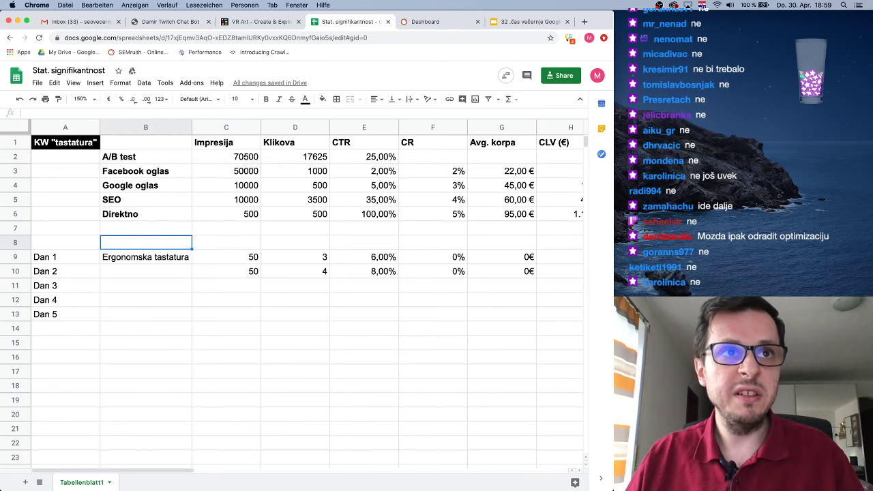
pyautogui.write('SV')
pyautogui.press('Tab')
pyautogui.write('1500')
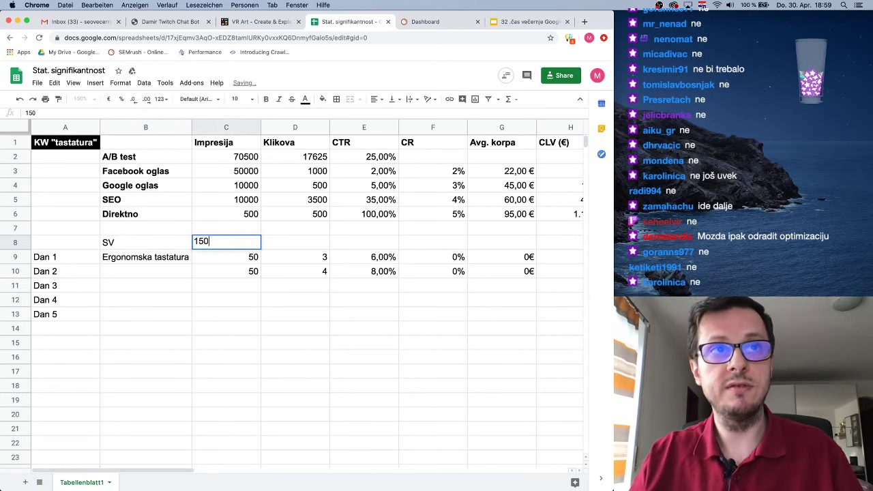
pyautogui.press('Return')
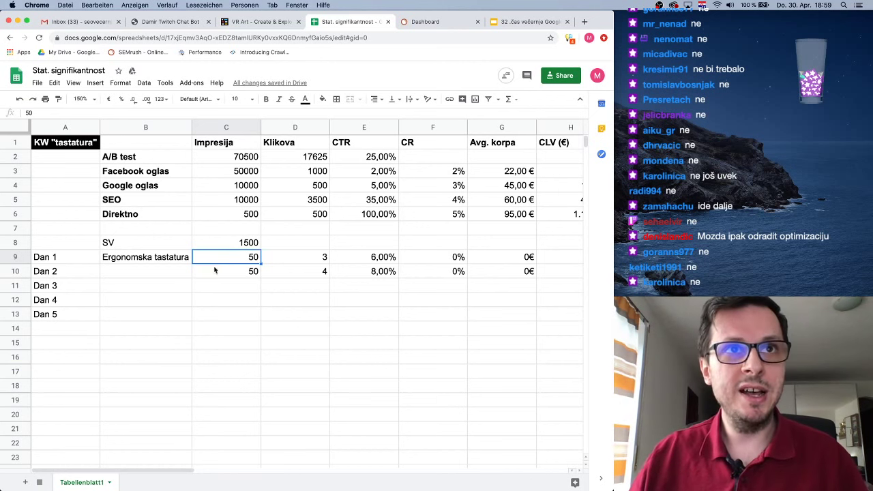
# Compare the SV value with the Dan 1 and Dan 2 impressions, and set SV in C8 to 2000.
pyautogui.click(253, 245)
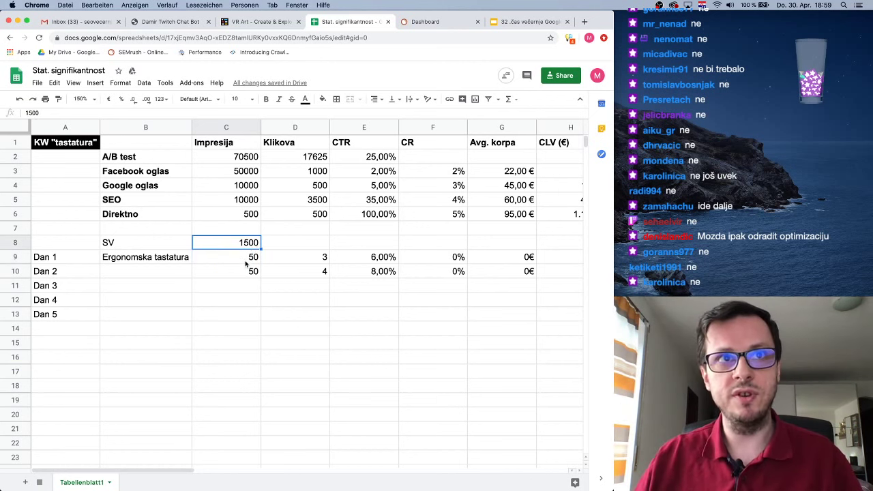
pyautogui.moveTo(246, 262); pyautogui.dragTo(248, 271)
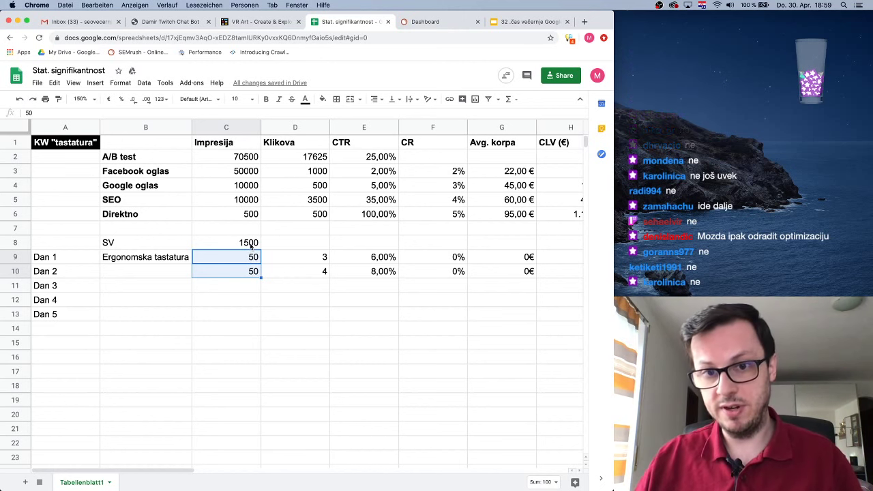
pyautogui.click(250, 285)
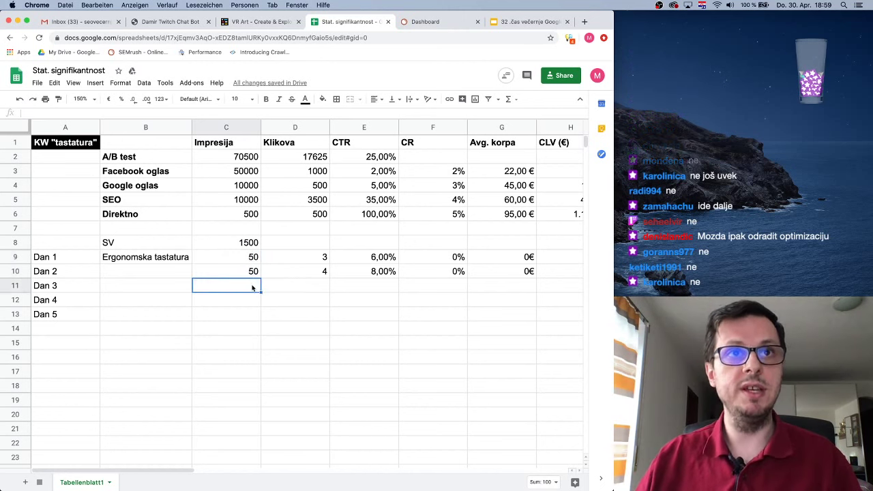
pyautogui.doubleClick(246, 242)
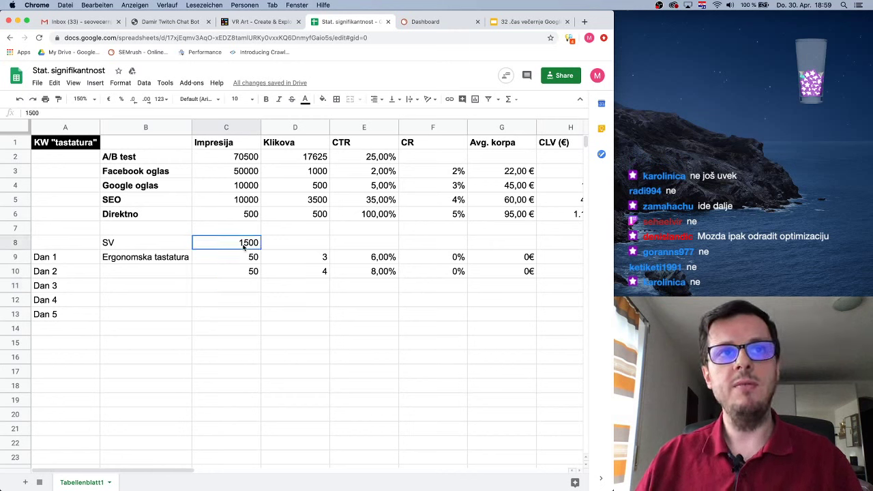
pyautogui.doubleClick(246, 241)
pyautogui.write('2000')
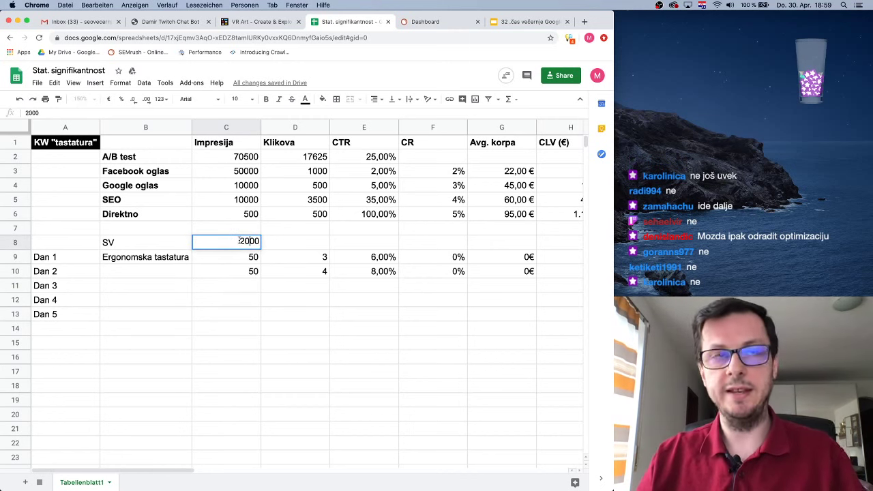
pyautogui.press('Return')
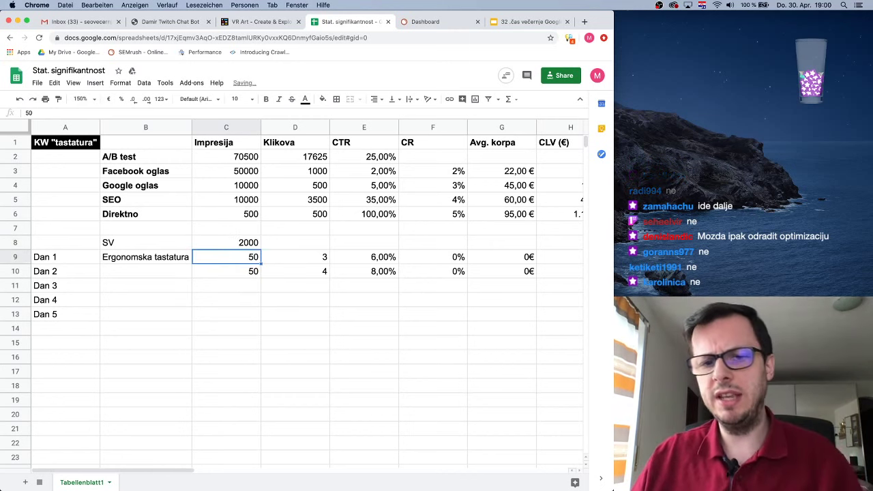
# Extend the Dan 3 label in A11 to read "Dan 3 - subota".
pyautogui.click(250, 247)
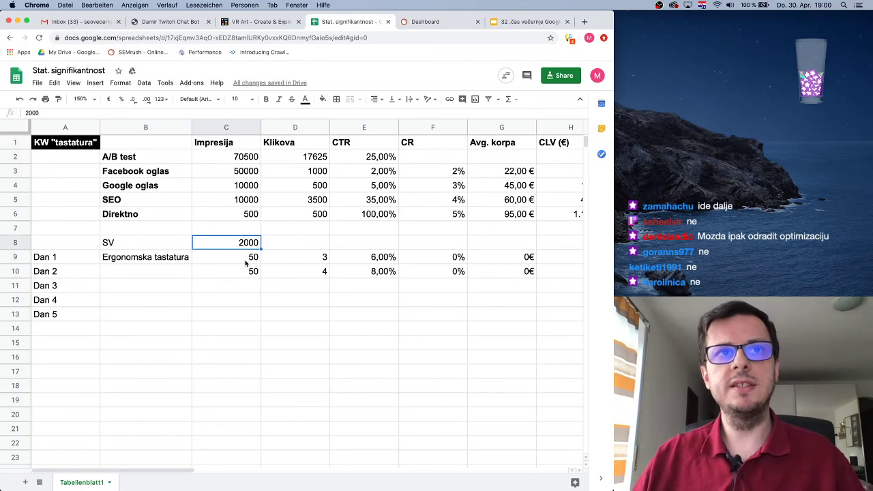
pyautogui.click(247, 291)
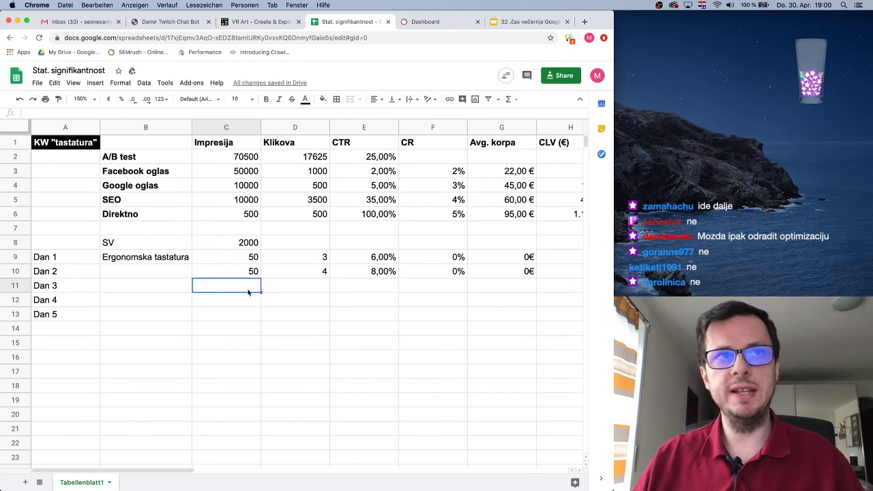
pyautogui.doubleClick(77, 286)
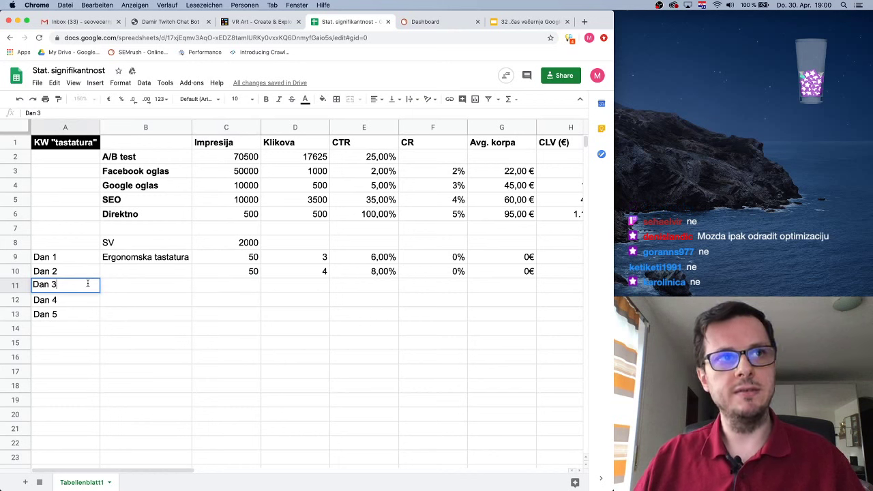
pyautogui.write('- subot')
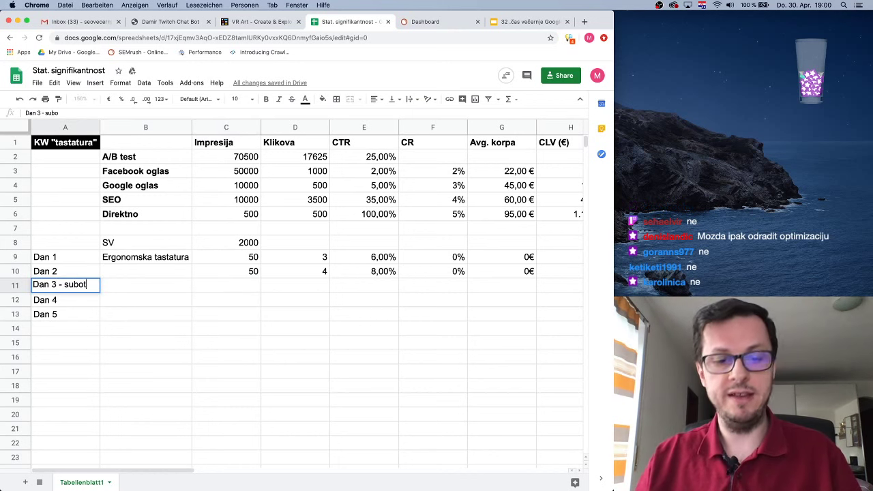
pyautogui.write('a')
pyautogui.press('Return')
# Enter 150 impressions in C11 and 9 clicks in D11 for Dan 3.
pyautogui.press('Up')
pyautogui.press('Right')
pyautogui.press('Right')
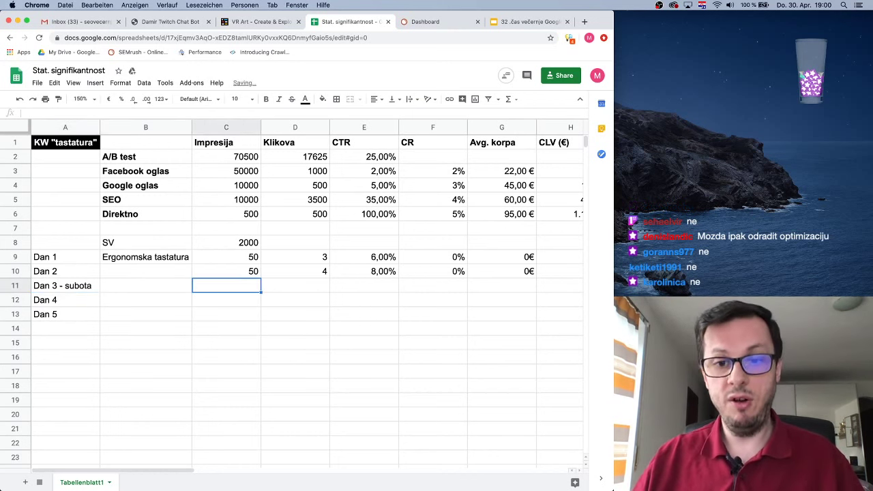
pyautogui.write("'15")
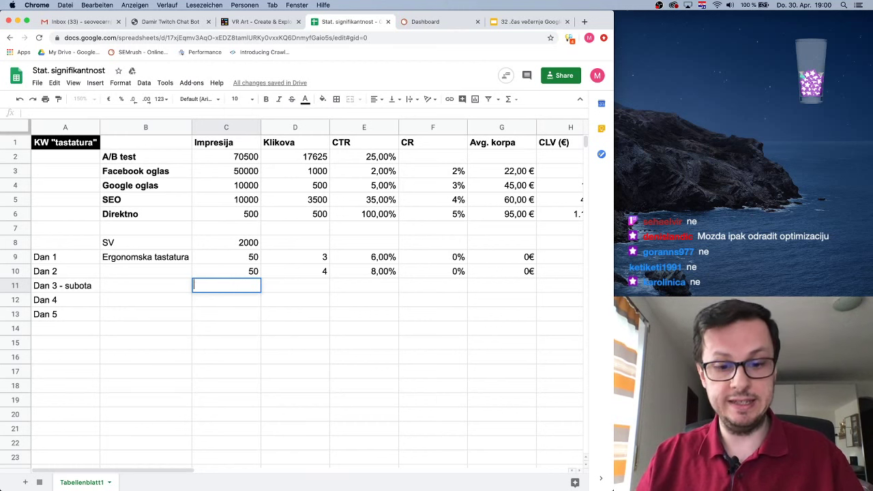
pyautogui.write('150')
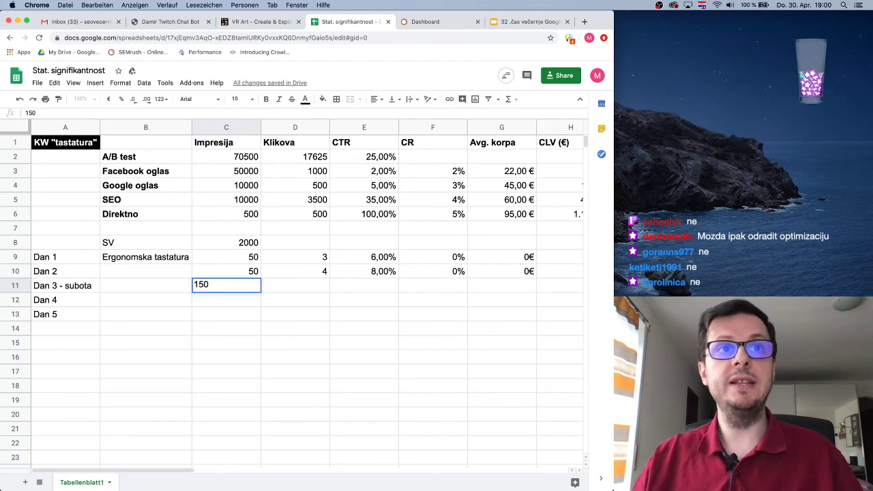
pyautogui.press('Tab')
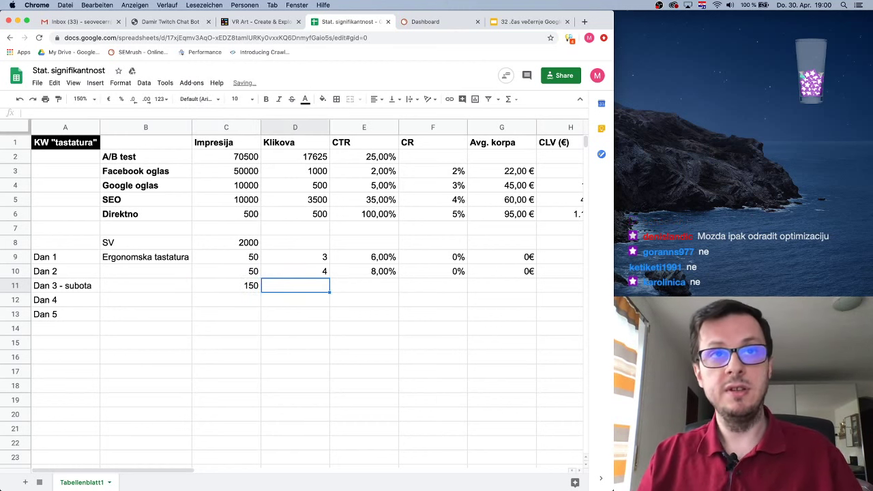
pyautogui.write('9')
pyautogui.press('Tab')
# Copy the CTR formula from Dan 2 in E10 to Dan 3 in E11.
pyautogui.click(364, 270)
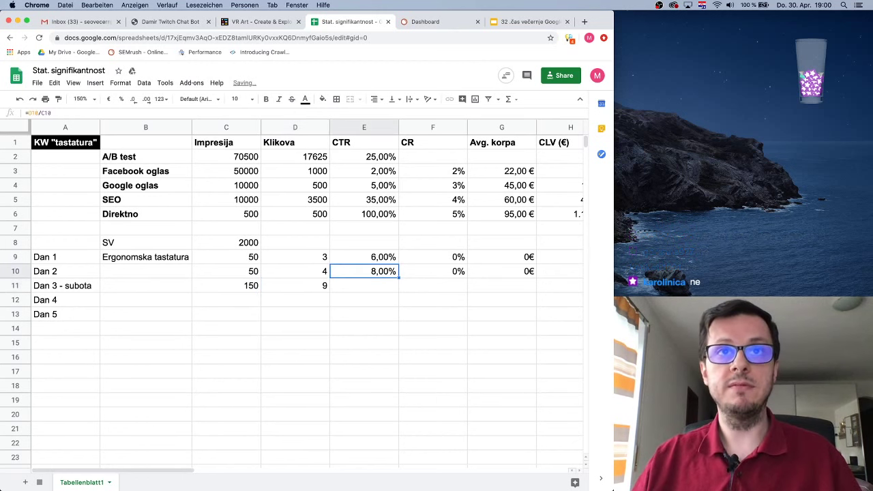
pyautogui.hotkey('ctrl', 'c')
pyautogui.press('Down')
pyautogui.hotkey('ctrl', 'v')
pyautogui.press('Down')
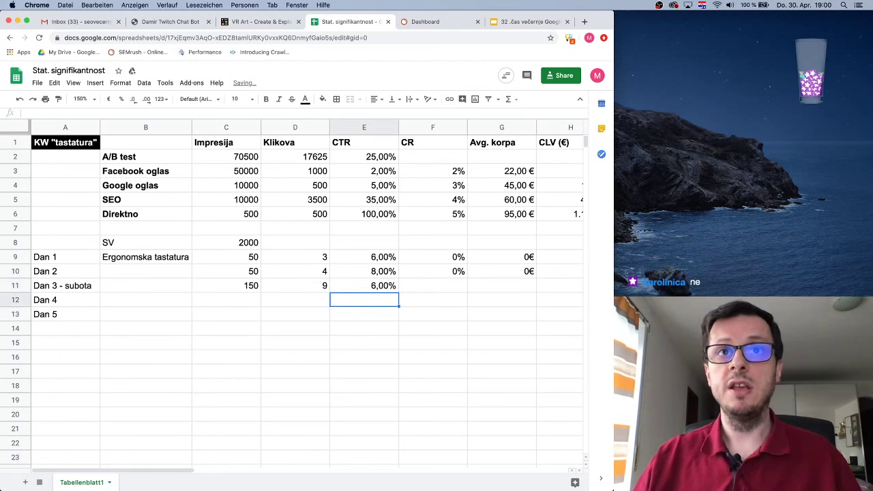
# Set the Dan 3 clicks in D11 to 10.
pyautogui.press('Up')
pyautogui.press('Right')
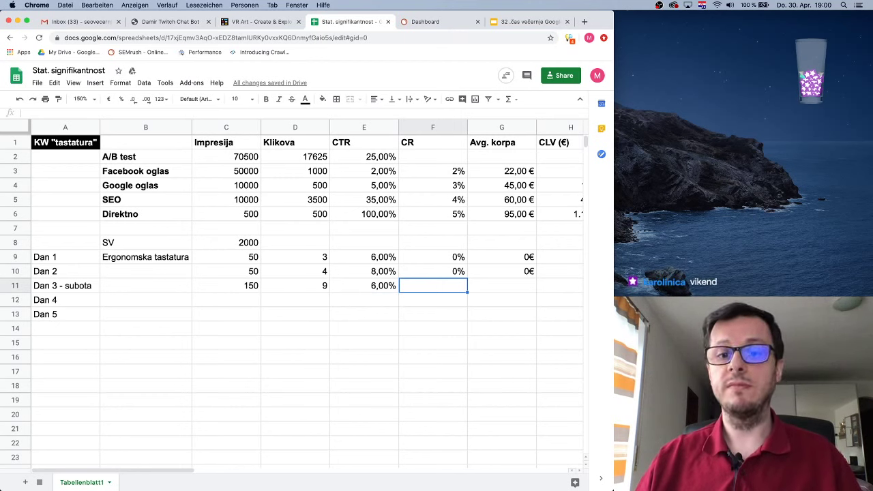
pyautogui.press('Left')
pyautogui.press('Left')
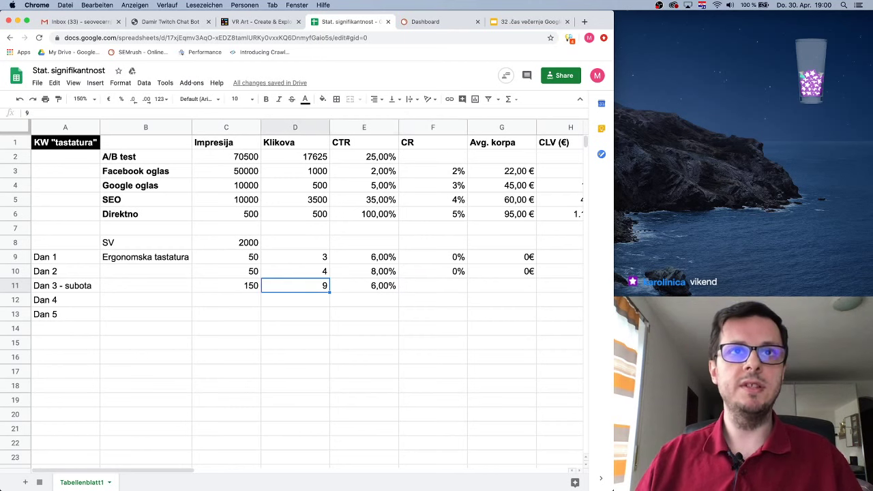
pyautogui.write('10')
pyautogui.press('Return')
pyautogui.press('Up')
# Enter a 10% CR in F11 and a 38€ average basket in G11 for Dan 3.
pyautogui.press('Right')
pyautogui.press('Right')
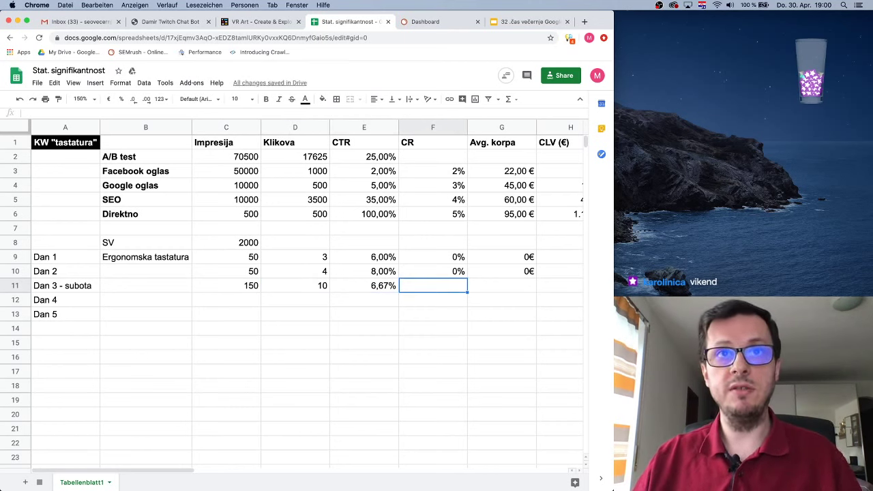
pyautogui.write('1')
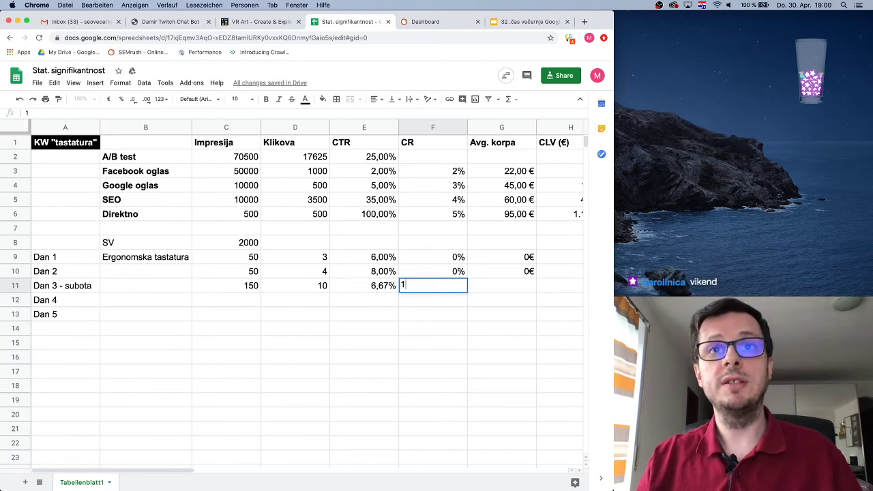
pyautogui.write('0%')
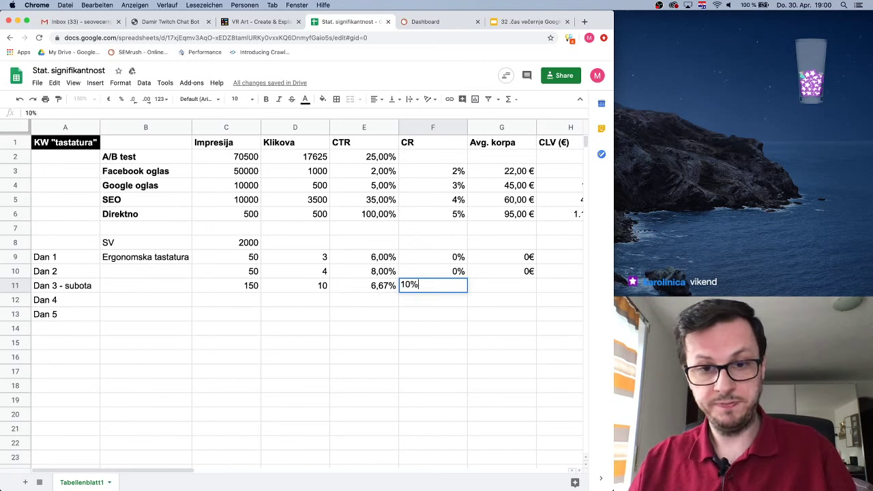
pyautogui.press('Return')
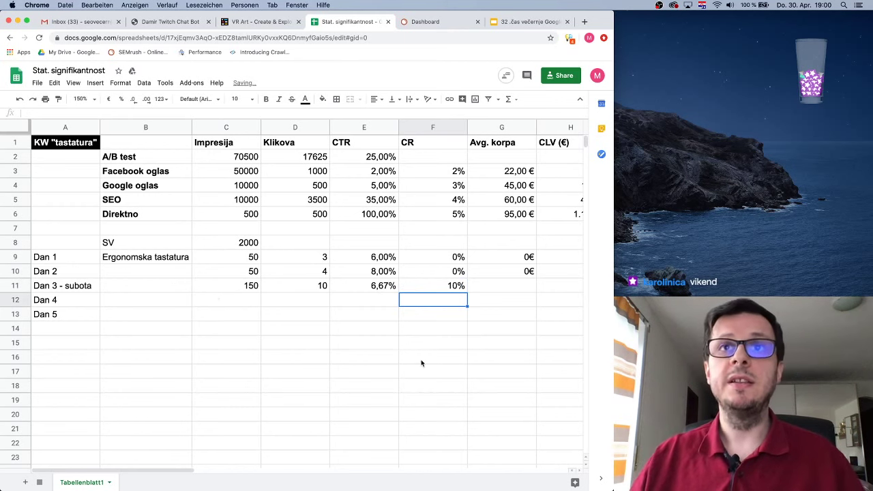
pyautogui.click(498, 286)
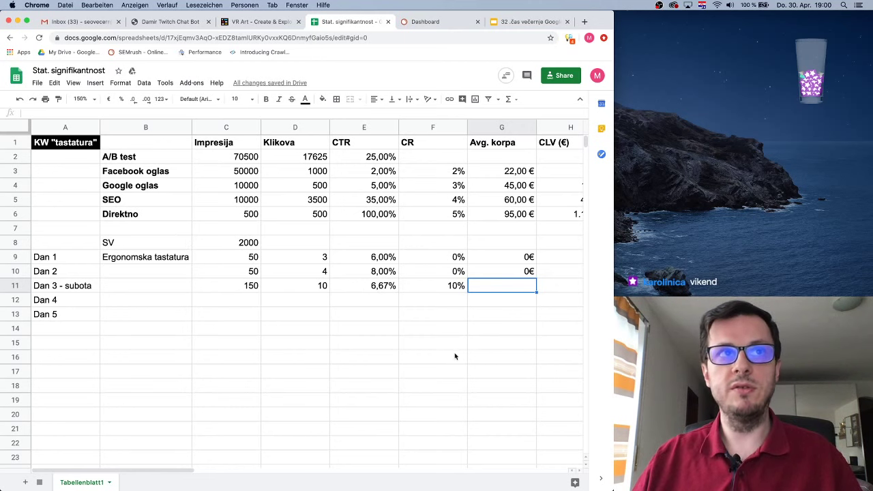
pyautogui.write('38€')
pyautogui.press('Return')
# Review the Dan 3 figures in row 11, going back from the average basket to the impressions.
pyautogui.press('Up')
pyautogui.press('Left')
pyautogui.press('Left')
pyautogui.press('Left')
pyautogui.press('Left')
pyautogui.press('Right')
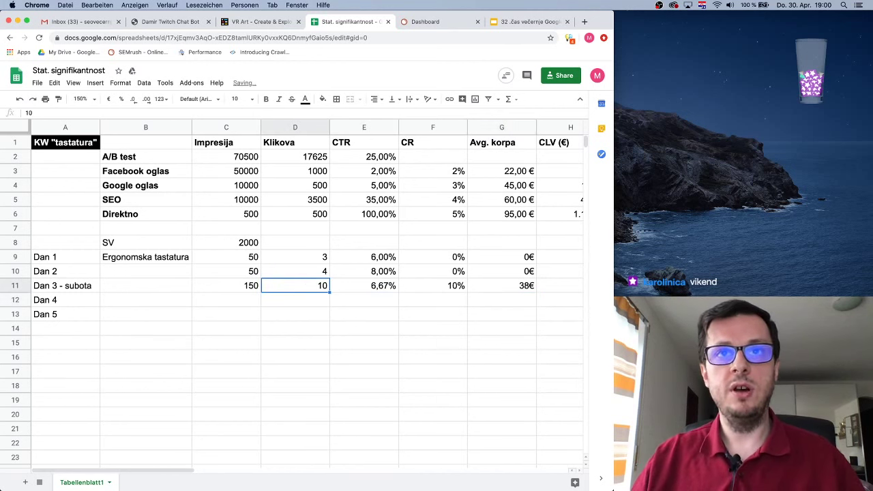
pyautogui.click(226, 285)
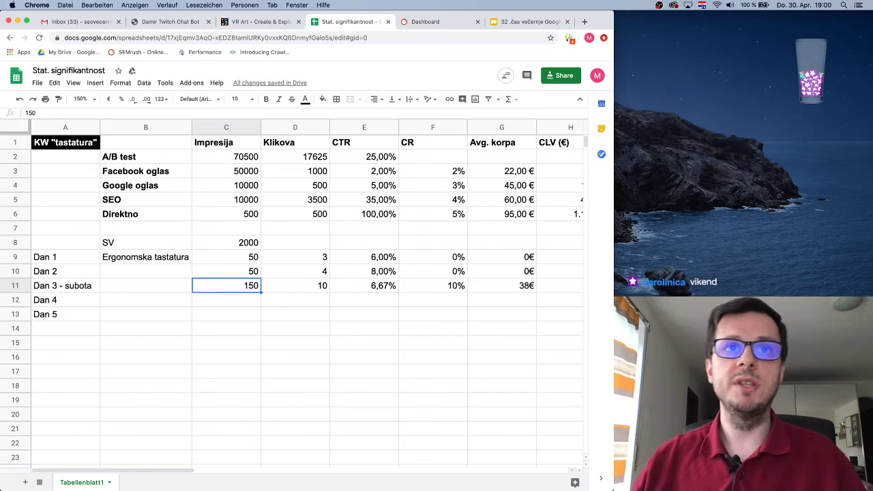
# Compare the Dan 1 to Dan 3 clicks in D9:D11 with the Dan 3 average basket in G11.
pyautogui.moveTo(294, 261); pyautogui.dragTo(296, 285)
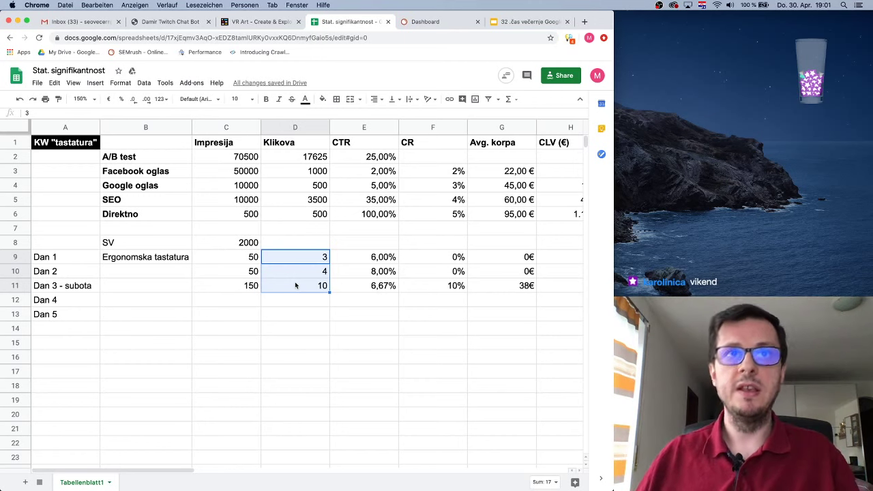
pyautogui.click(304, 285)
pyautogui.moveTo(308, 262); pyautogui.dragTo(306, 285)
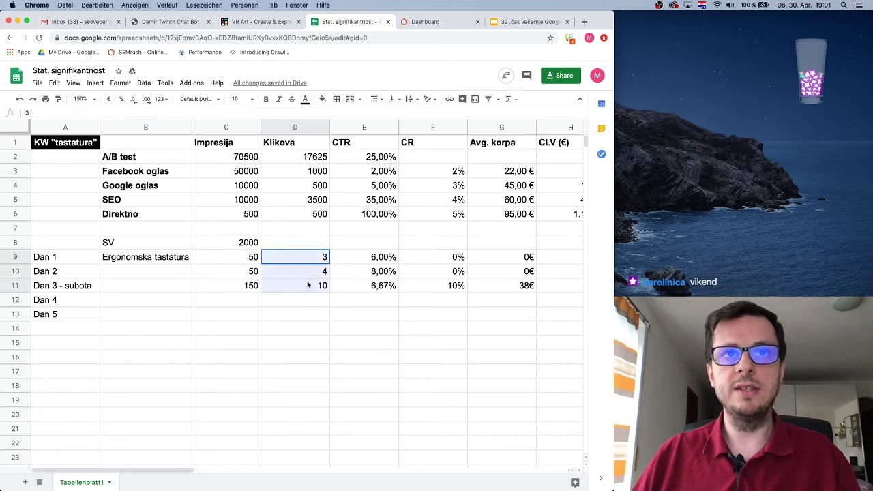
pyautogui.click(510, 288)
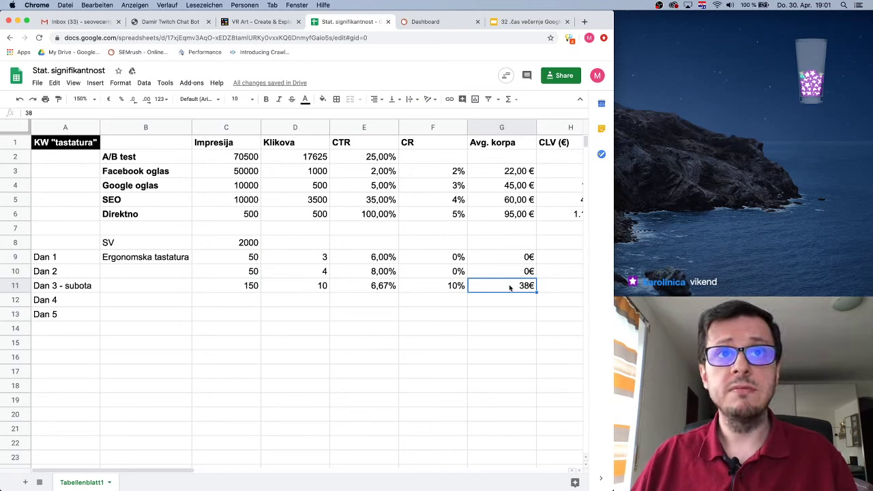
pyautogui.moveTo(310, 262); pyautogui.dragTo(312, 290)
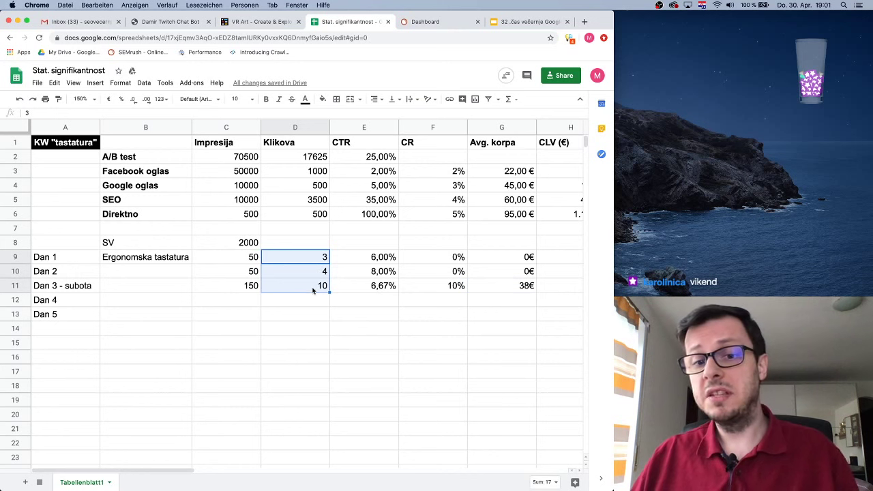
pyautogui.click(520, 288)
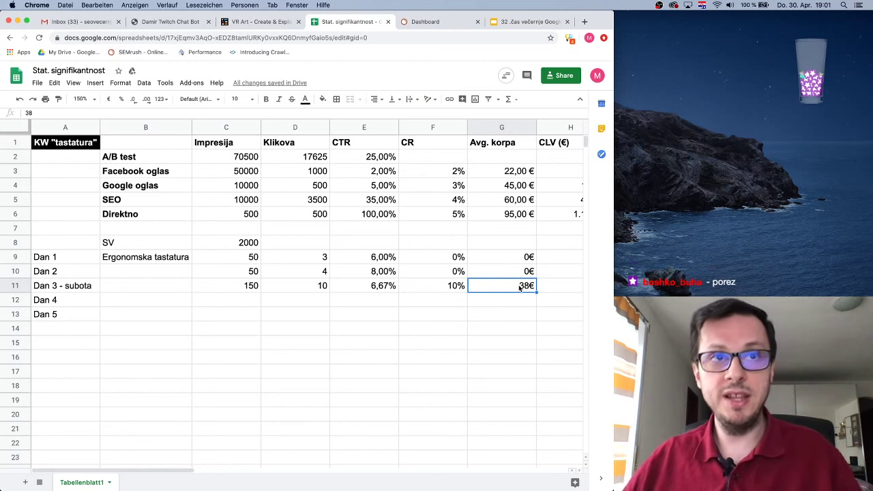
# Enter 220 impressions in C12 and 14 clicks in D12 for Dan 4.
pyautogui.press('Left')
pyautogui.press('Left')
pyautogui.press('Left')
pyautogui.press('Left')
pyautogui.press('Down')
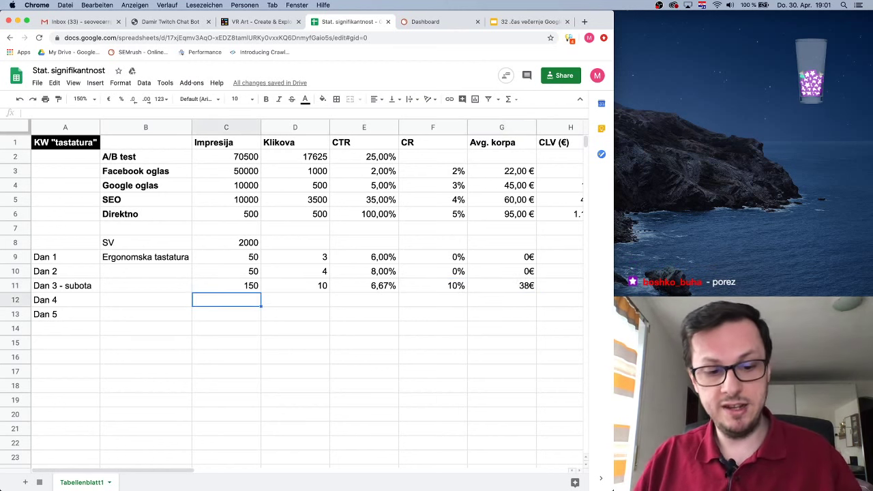
pyautogui.write('220')
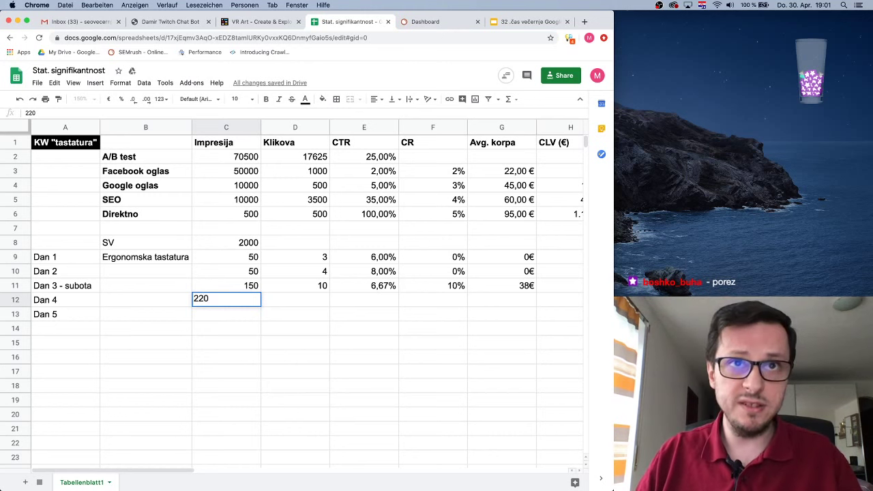
pyautogui.press('Tab')
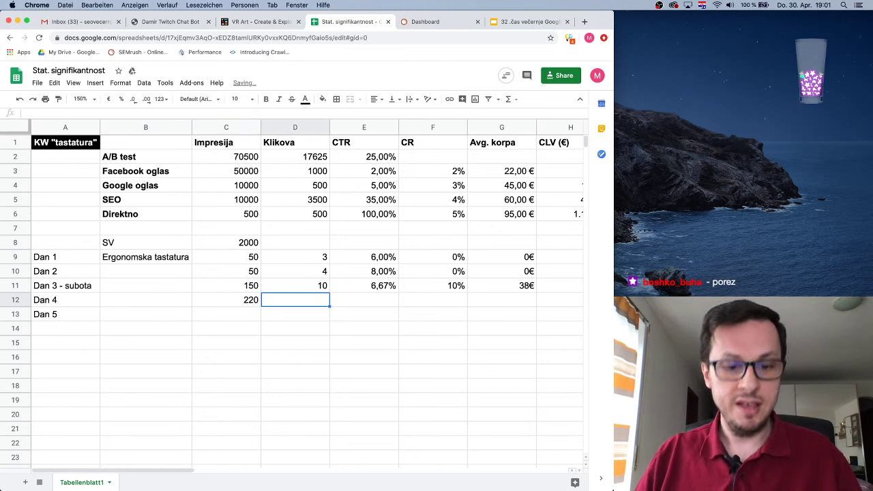
pyautogui.write('14')
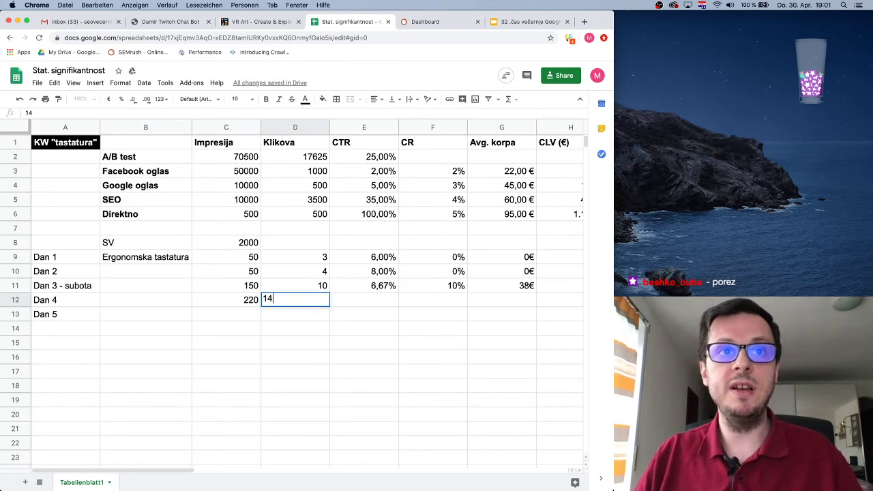
pyautogui.press('Tab')
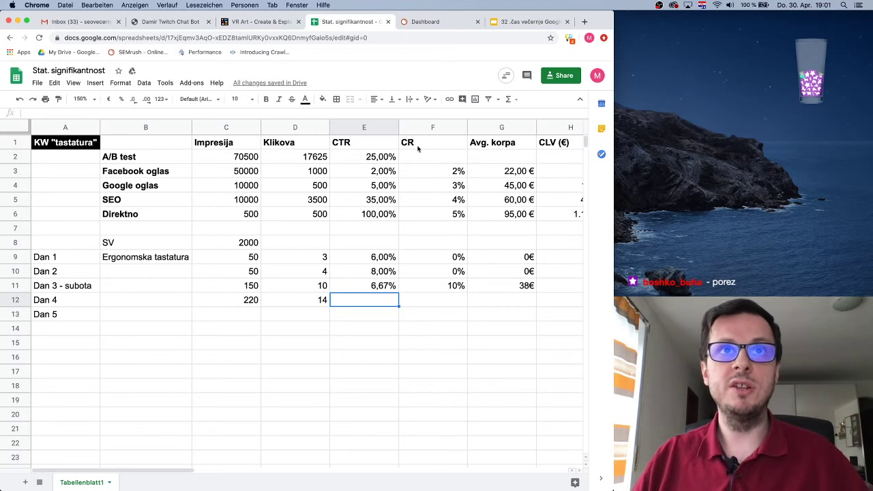
# Insert an empty column before CTR and enter 2 in its Dan 4 row, cell E12.
pyautogui.click(390, 128)
pyautogui.click(412, 204)
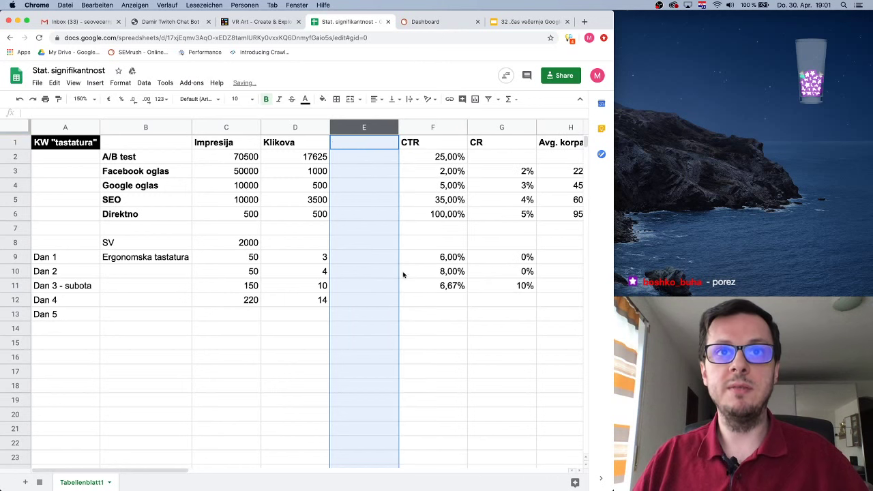
pyautogui.click(371, 302)
pyautogui.write('2')
pyautogui.press('Tab')
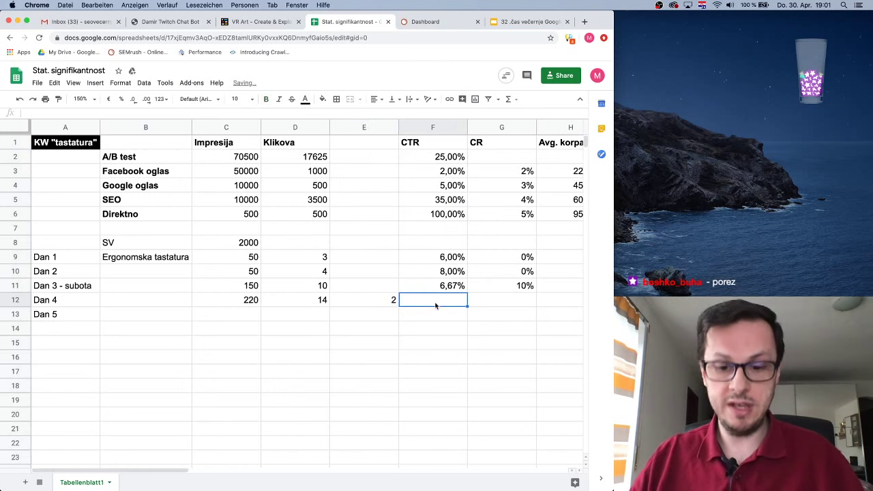
# Calculate the Dan 4 conversion rate in F12 as =E12/D12 and format it as a percentage.
pyautogui.write('=')
pyautogui.click(372, 307)
pyautogui.write('/')
pyautogui.click(313, 300)
pyautogui.press('Return')
pyautogui.press('Up')
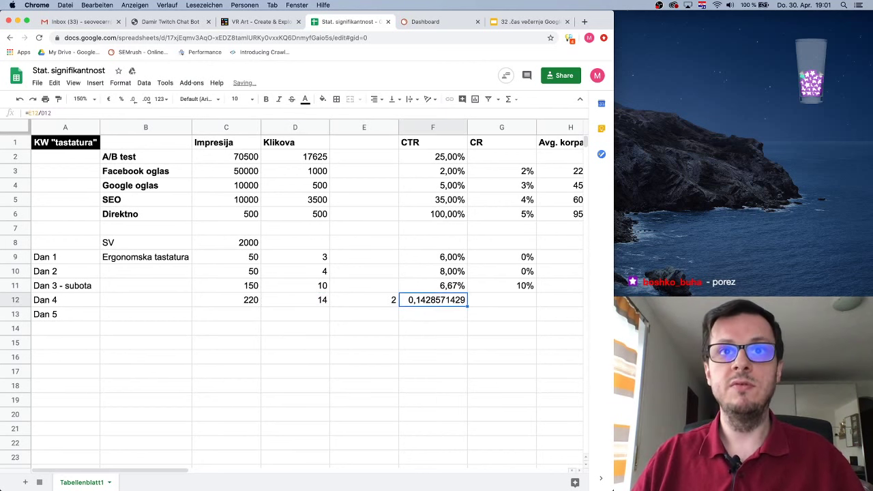
pyautogui.click(121, 99)
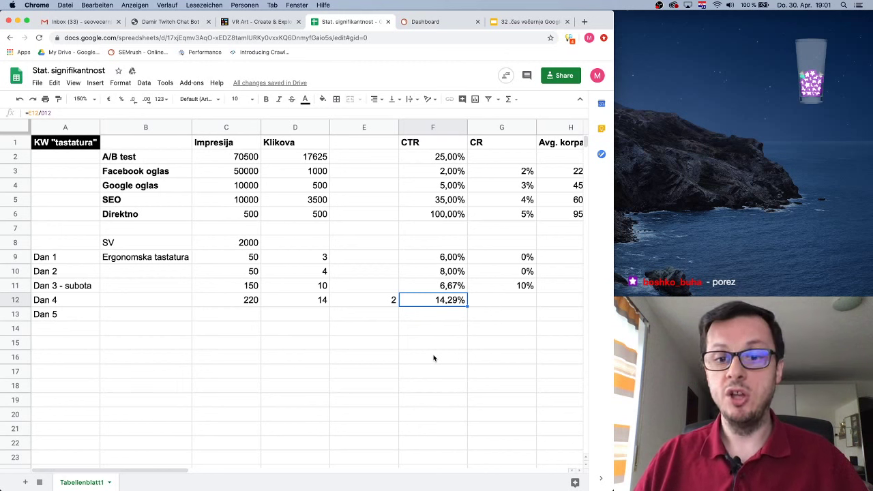
# Move the =E12/D12 formula from F12 to G12 under CR.
pyautogui.hscroll(2, 433, 357)
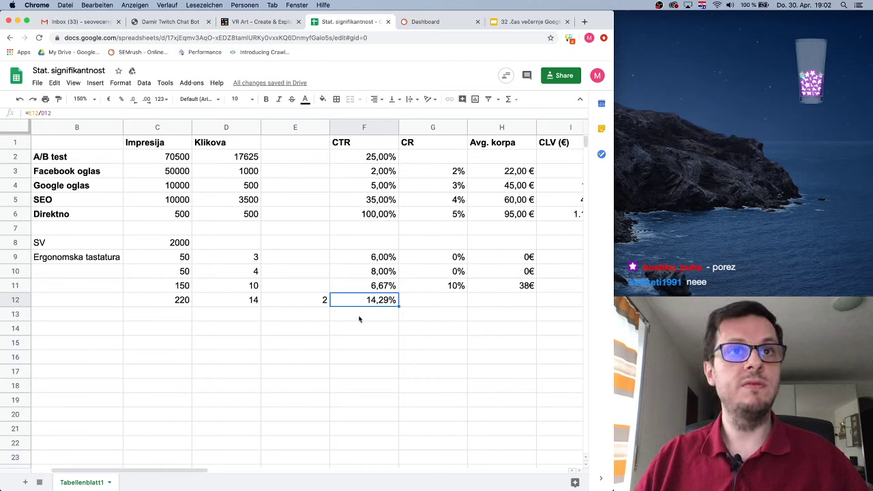
pyautogui.moveTo(314, 303); pyautogui.dragTo(369, 301)
pyautogui.click(374, 300)
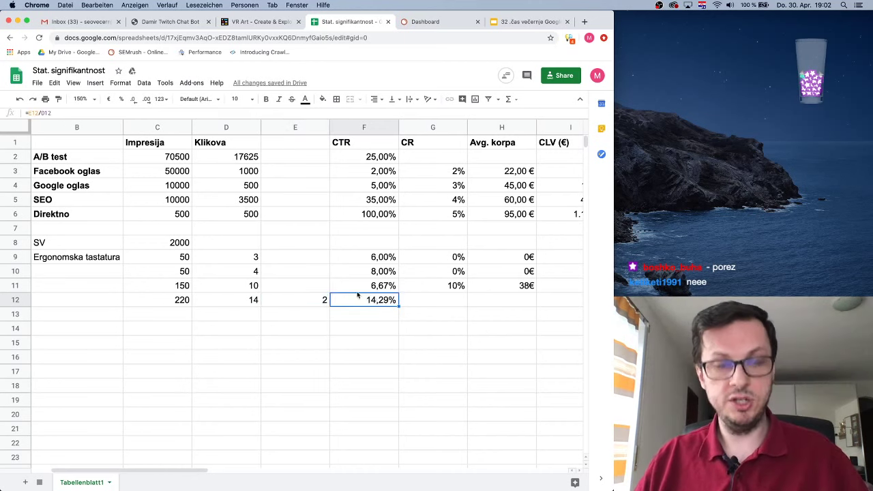
pyautogui.moveTo(68, 112); pyautogui.dragTo(21, 113)
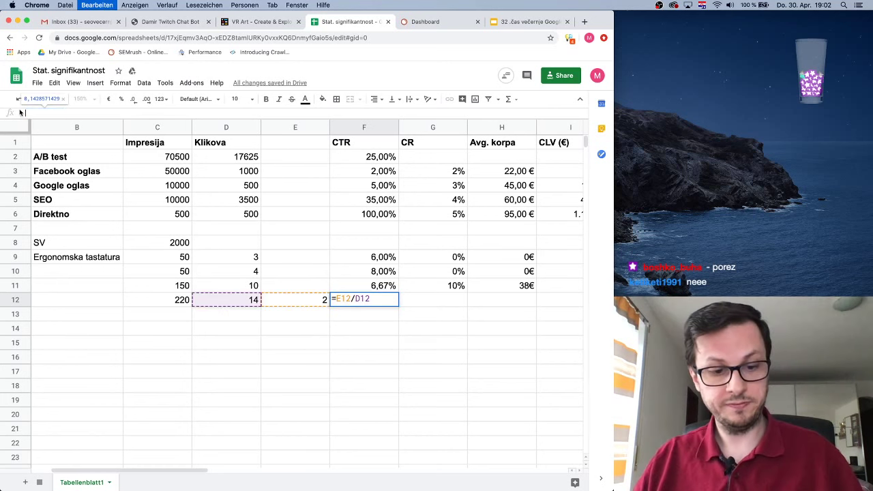
pyautogui.press('Escape')
pyautogui.hotkey('ctrl', 'x')
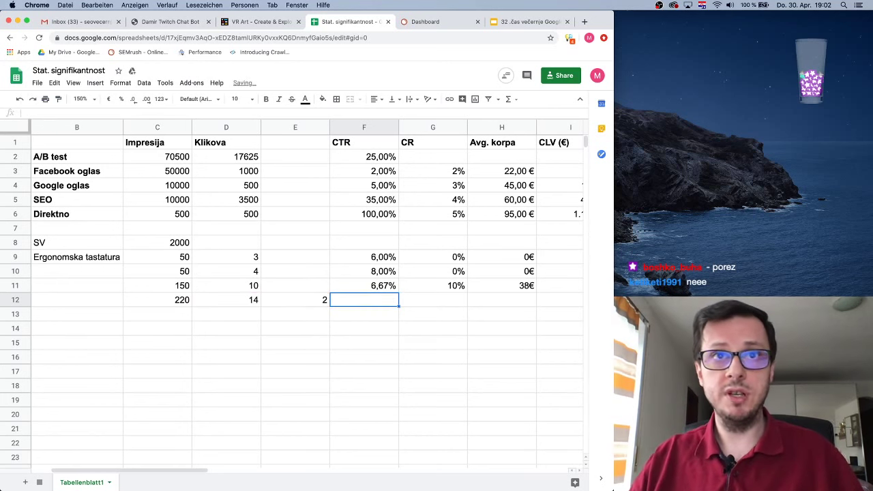
pyautogui.click(442, 297)
pyautogui.hotkey('ctrl', 'v')
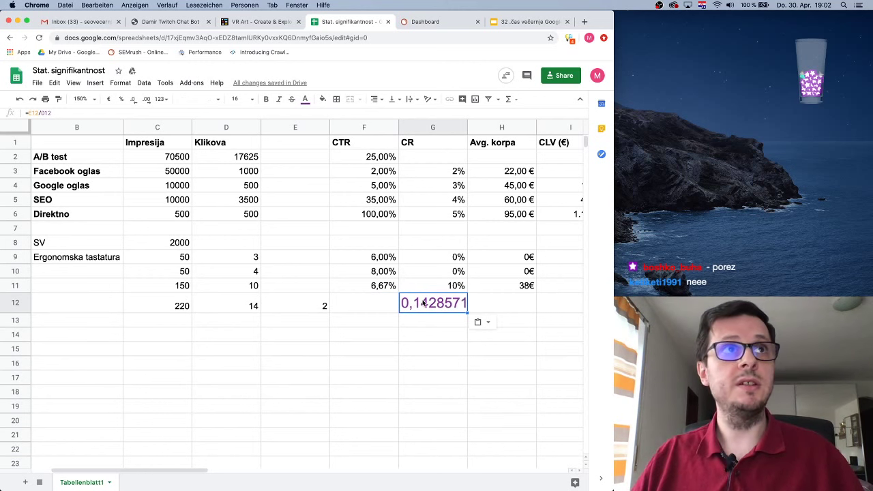
# Format G12 as a percentage and apply the Dan 3 CR cell's formatting from G11 to it.
pyautogui.click(121, 98)
pyautogui.click(412, 282)
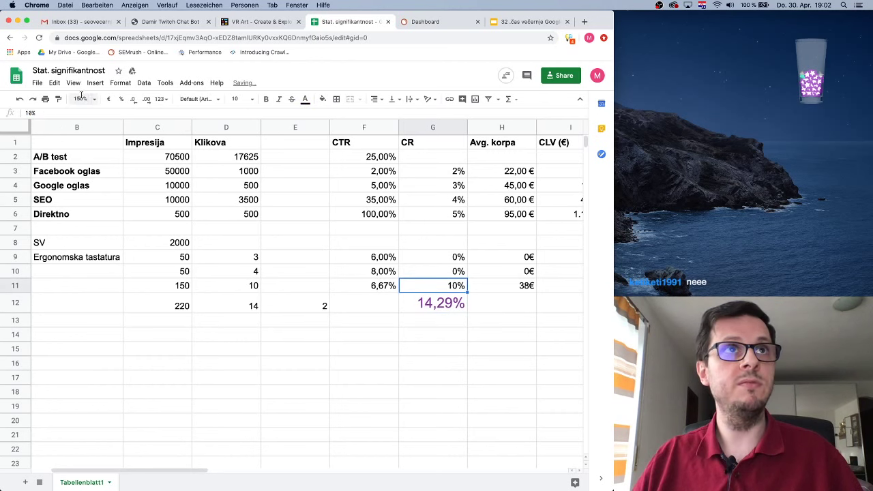
pyautogui.click(430, 306)
# Copy the CTR formula from Dan 3 in F11 to Dan 4 in F12.
pyautogui.click(387, 286)
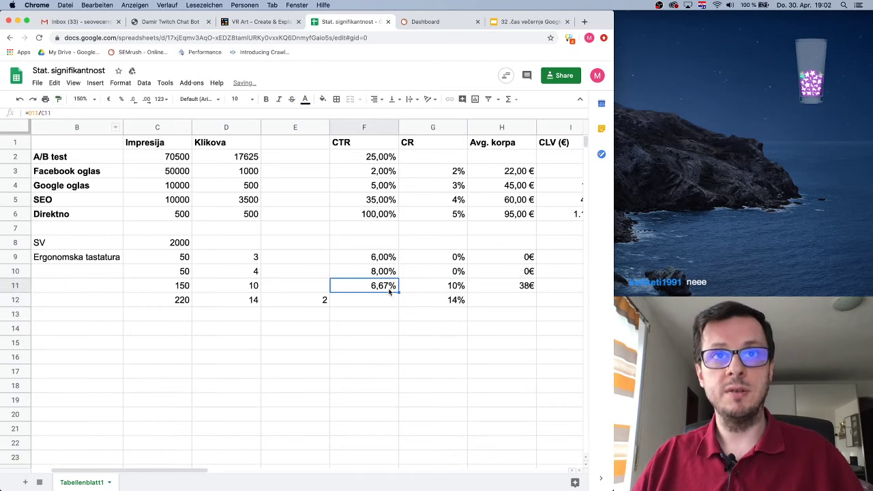
pyautogui.press('super+c')
pyautogui.click(384, 305)
pyautogui.press('super+v')
pyautogui.click(393, 327)
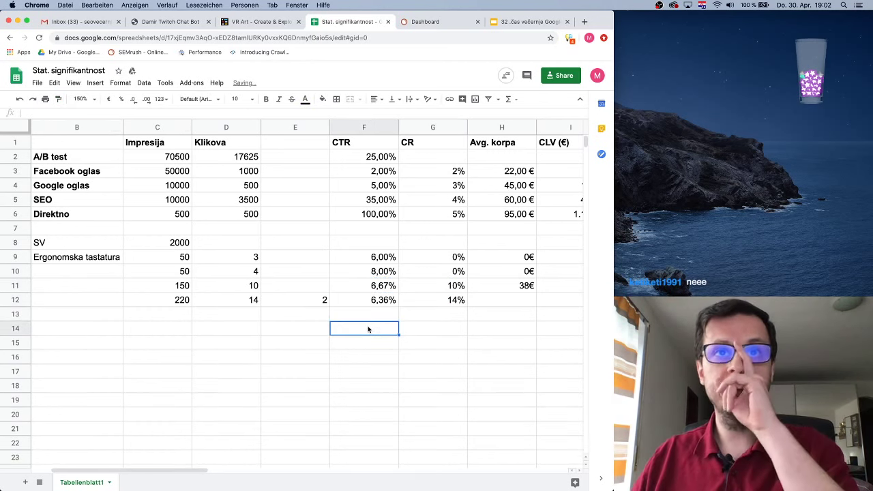
# Enter a 39€ average basket for Dan 4 in H12.
pyautogui.click(439, 298)
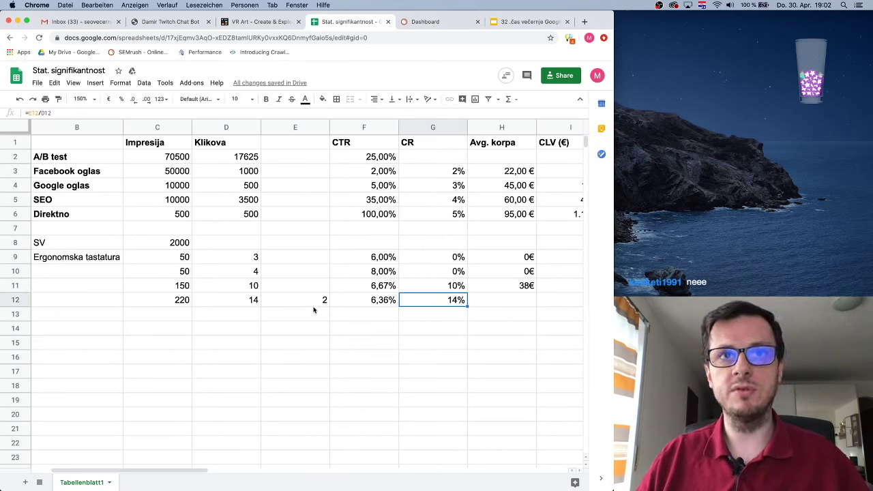
pyautogui.click(526, 303)
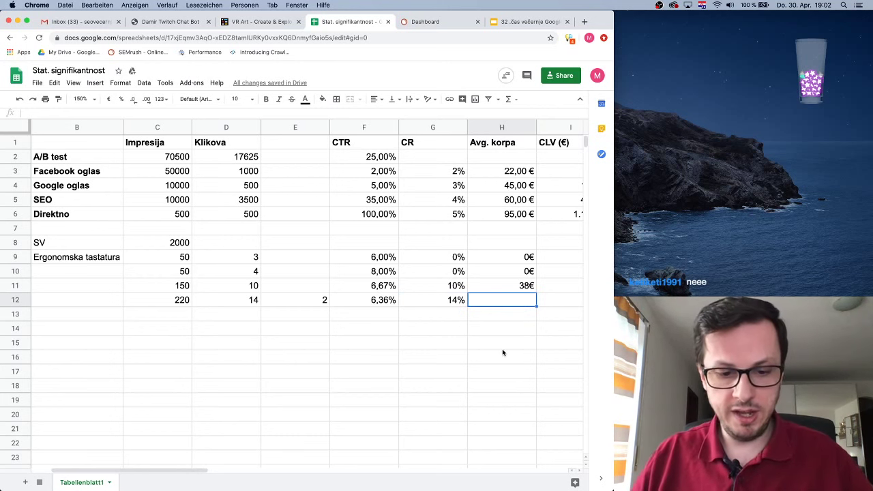
pyautogui.write('39€')
pyautogui.press('Return')
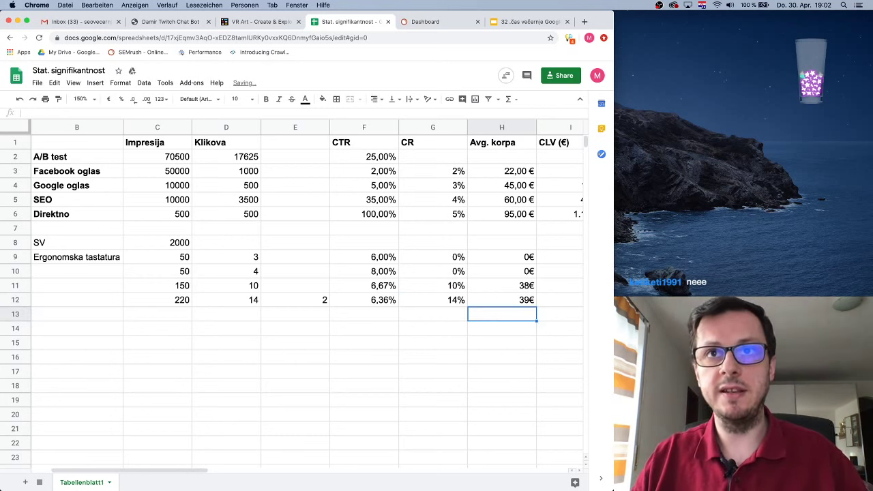
# Review the Dan 4 figures in row 12, going back from the average basket to the impressions.
pyautogui.press('Up')
pyautogui.press('Left')
pyautogui.press('Left')
pyautogui.press('Left')
pyautogui.press('Left')
pyautogui.press('Right')
pyautogui.press('Left')
pyautogui.press('Left')
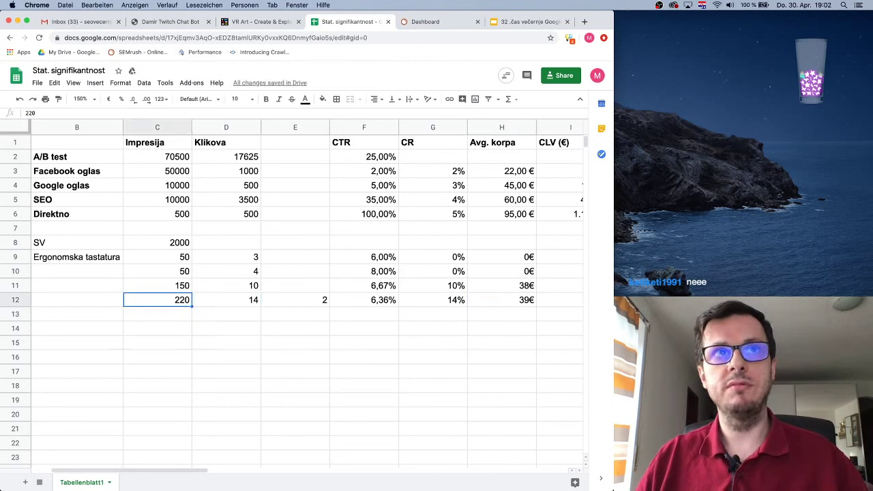
# Title the new column between Klikova and CTR "Konverzija" in E1.
pyautogui.press('Right')
pyautogui.press('Right')
pyautogui.press('Right')
pyautogui.press('Up')
pyautogui.press('Up')
pyautogui.press('Up')
pyautogui.press('Up')
pyautogui.press('Up')
pyautogui.press('Up')
pyautogui.press('Up')
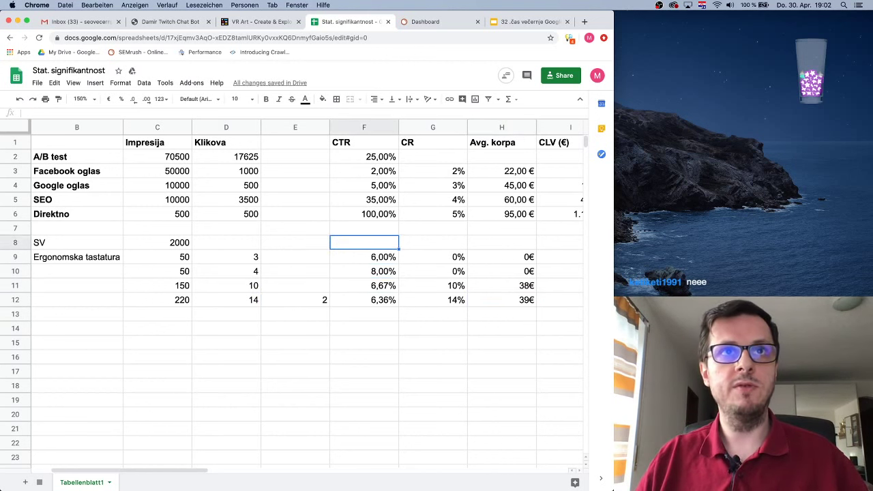
pyautogui.press('Up')
pyautogui.press('Up')
pyautogui.press('Up')
pyautogui.press('Up')
pyautogui.press('Left')
pyautogui.press('Left')
pyautogui.press('Right')
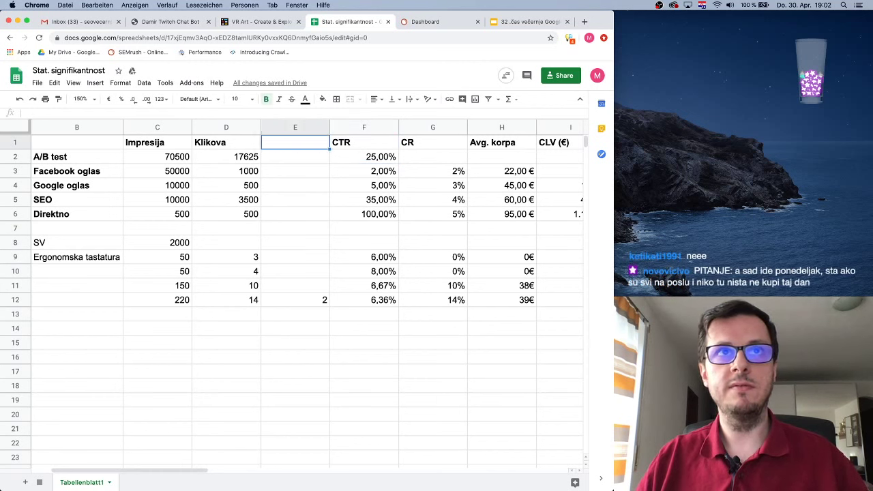
pyautogui.write('Kupovina')
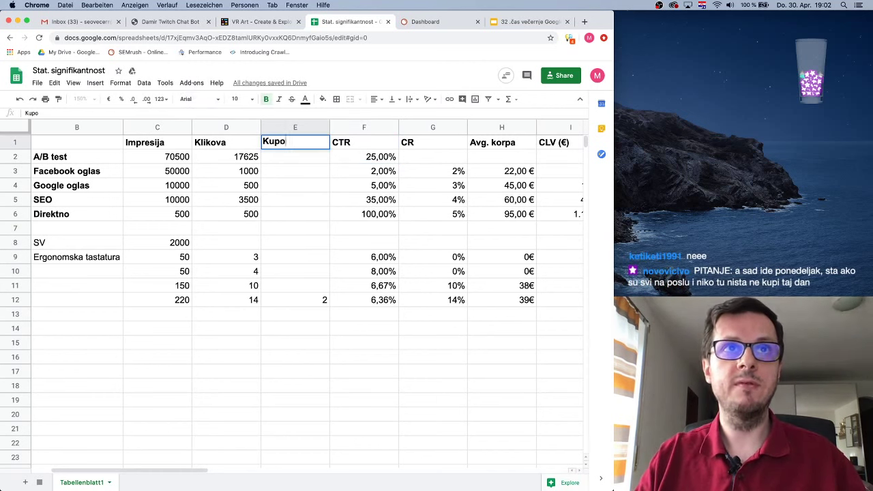
pyautogui.press('BackSpace')
pyautogui.press('BackSpace')
pyautogui.press('BackSpace')
pyautogui.press('BackSpace')
pyautogui.press('BackSpace')
pyautogui.press('BackSpace')
pyautogui.press('BackSpace')
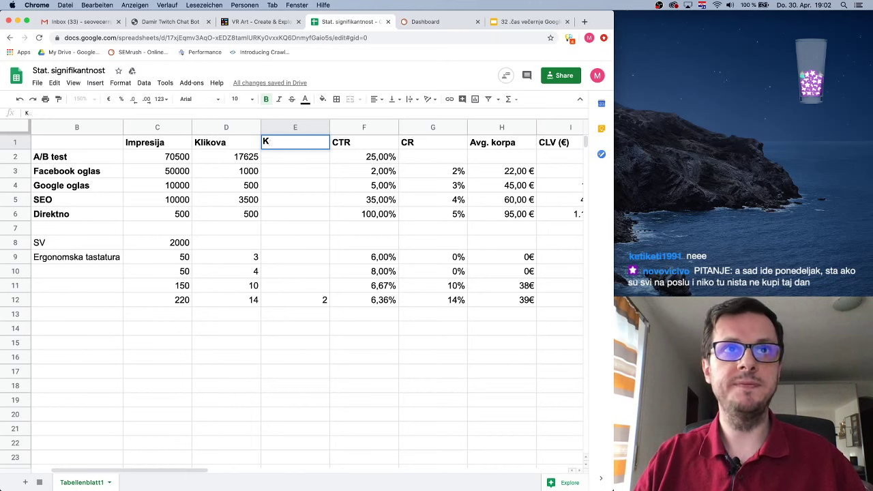
pyautogui.write('onverzija')
pyautogui.press('Return')
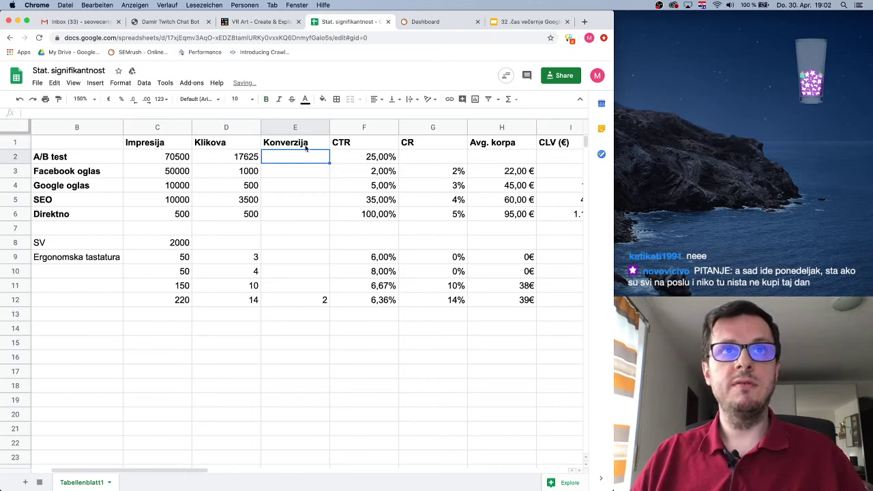
# Move the Konverzija column between the CTR and CR columns.
pyautogui.click(290, 127)
pyautogui.moveTo(291, 127); pyautogui.dragTo(387, 130)
pyautogui.click(325, 358)
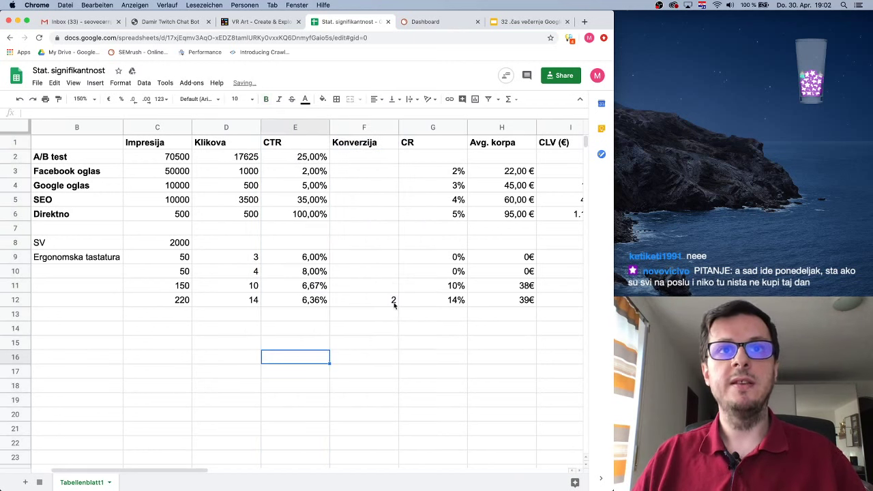
# Enter 1% as the Dan 3 conversion in F11.
pyautogui.click(320, 300)
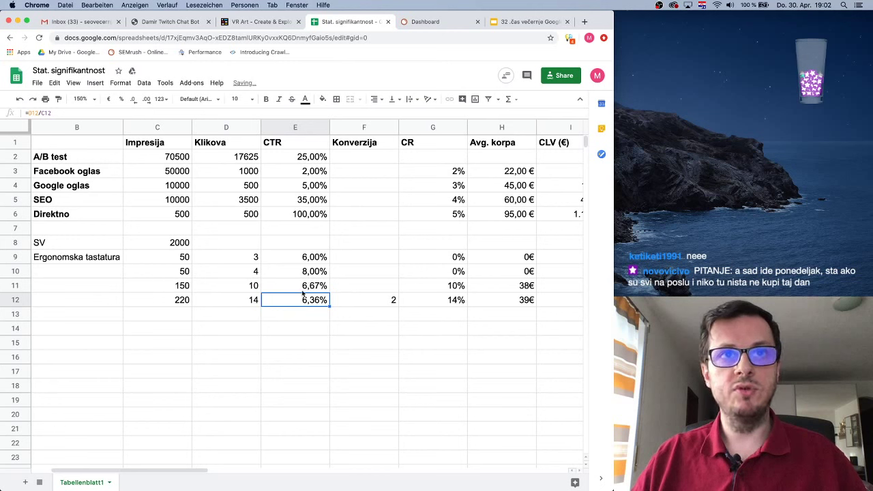
pyautogui.click(303, 291)
pyautogui.click(372, 307)
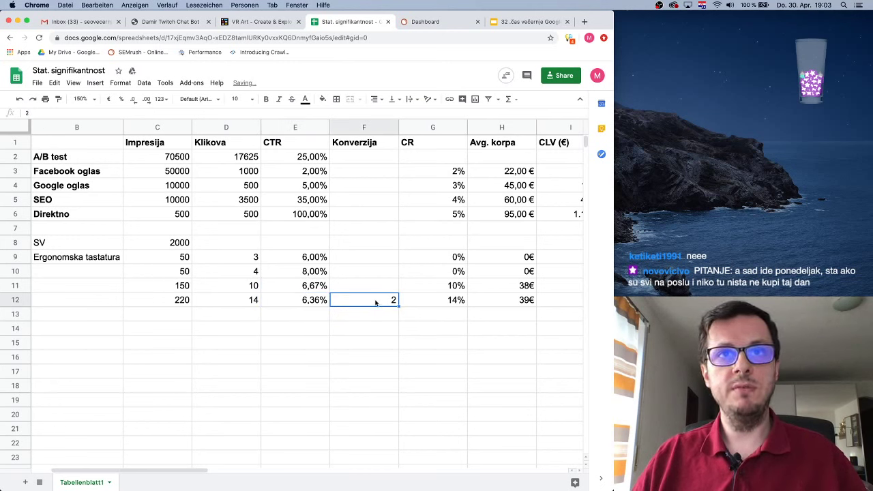
pyautogui.click(378, 288)
pyautogui.write('1%')
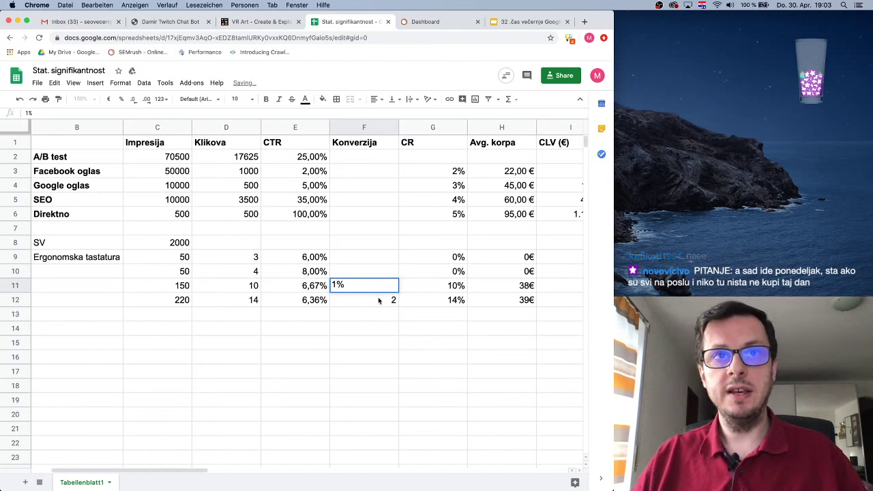
pyautogui.press('Return')
pyautogui.click(382, 290)
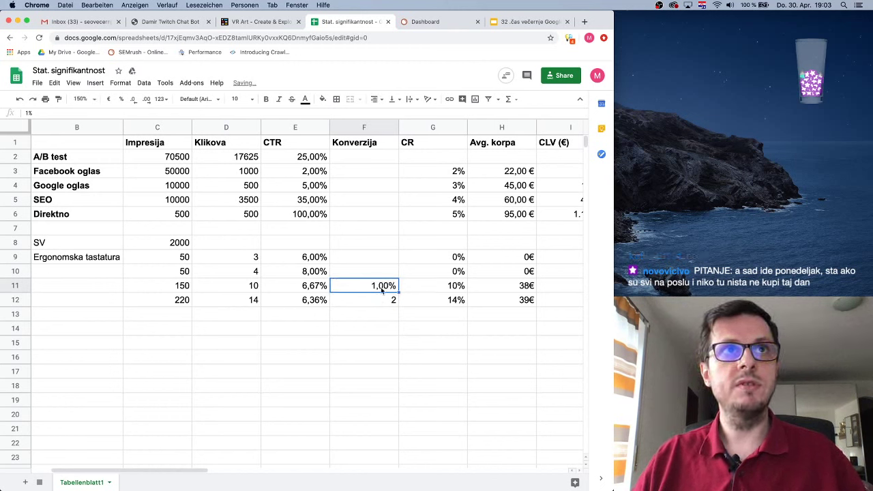
# Copy the number format of F12 onto F11 and set the Dan 3 conversion to 1.
pyautogui.click(373, 304)
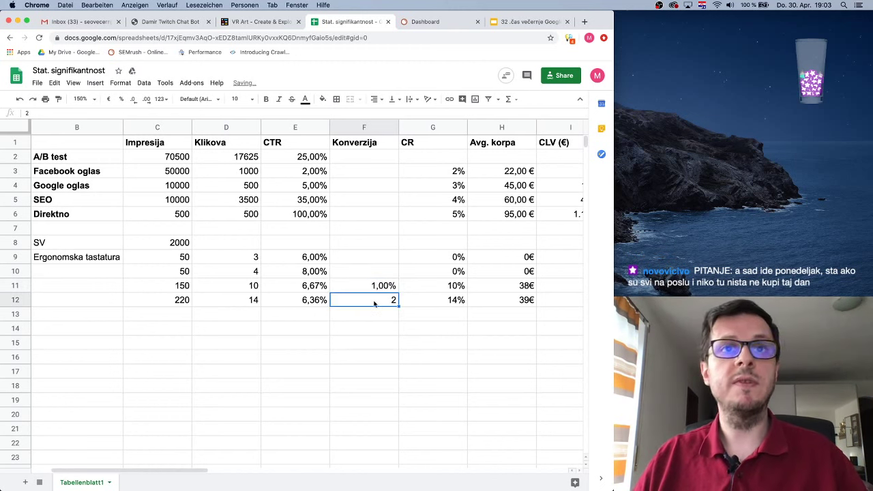
pyautogui.click(58, 99)
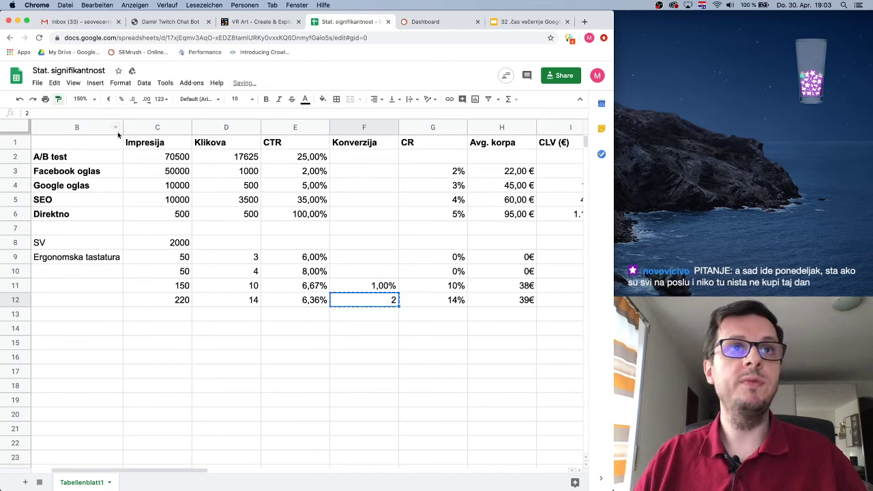
pyautogui.moveTo(358, 277); pyautogui.dragTo(367, 286)
pyautogui.click(368, 290)
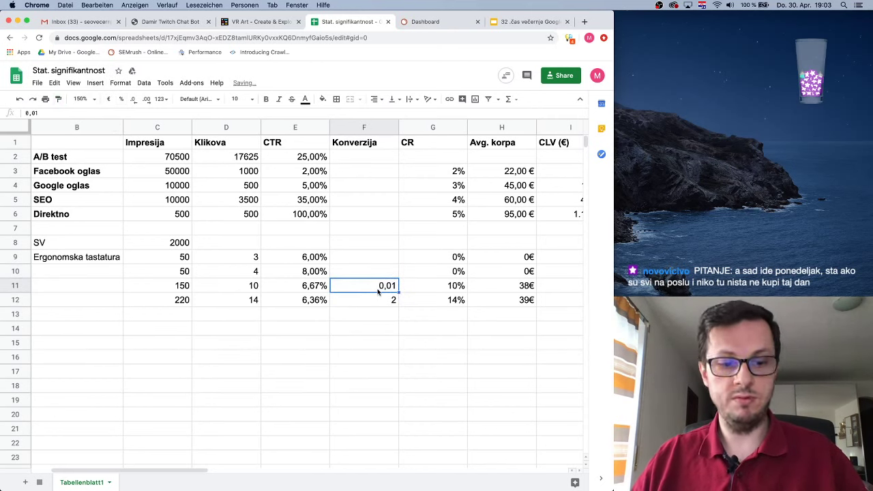
pyautogui.write('1')
pyautogui.press('Return')
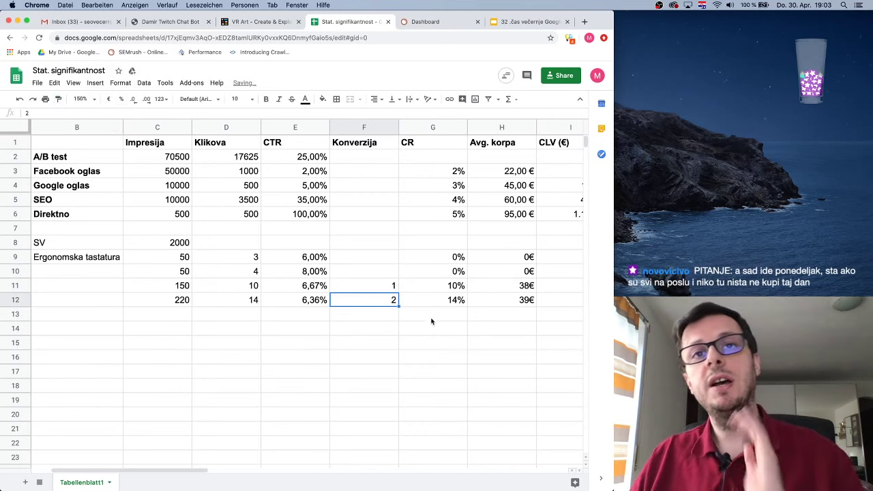
# Add a cost column heading "Troškovi" in I8, above the daily rows.
pyautogui.click(505, 300)
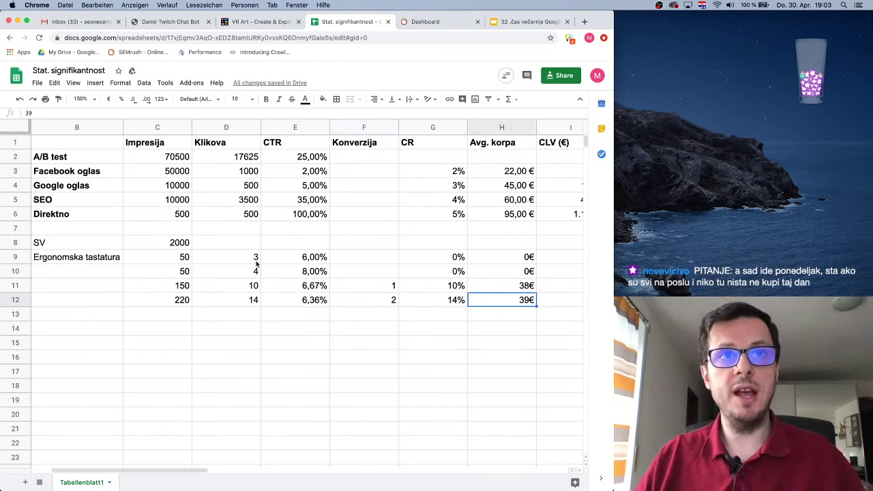
pyautogui.moveTo(256, 262); pyautogui.dragTo(256, 273)
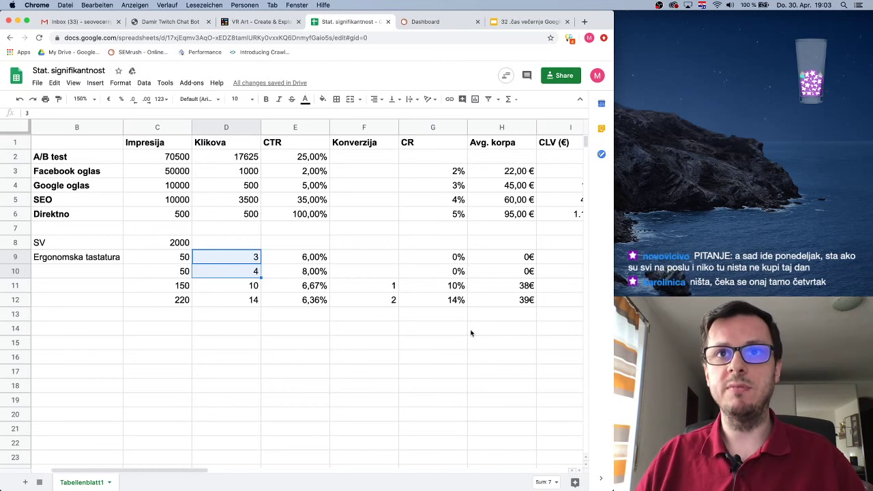
pyautogui.hscroll(3, 470, 333)
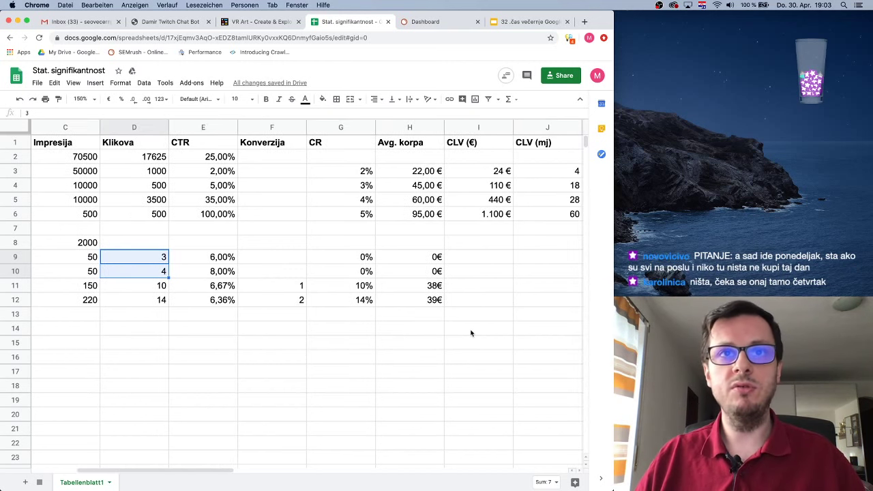
pyautogui.click(467, 248)
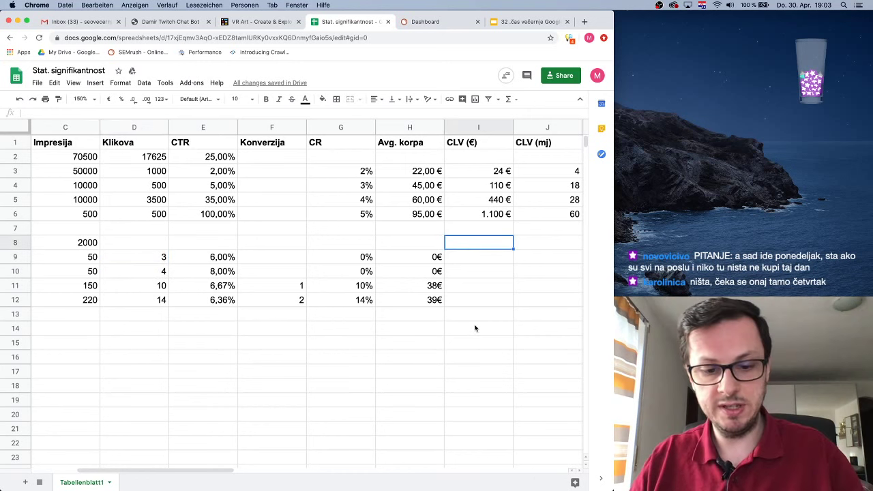
pyautogui.write('Troškovi')
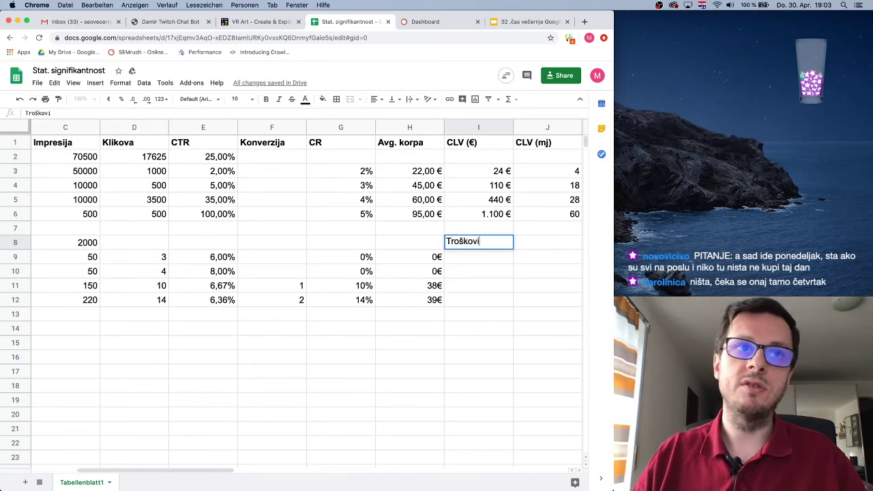
pyautogui.press('Return')
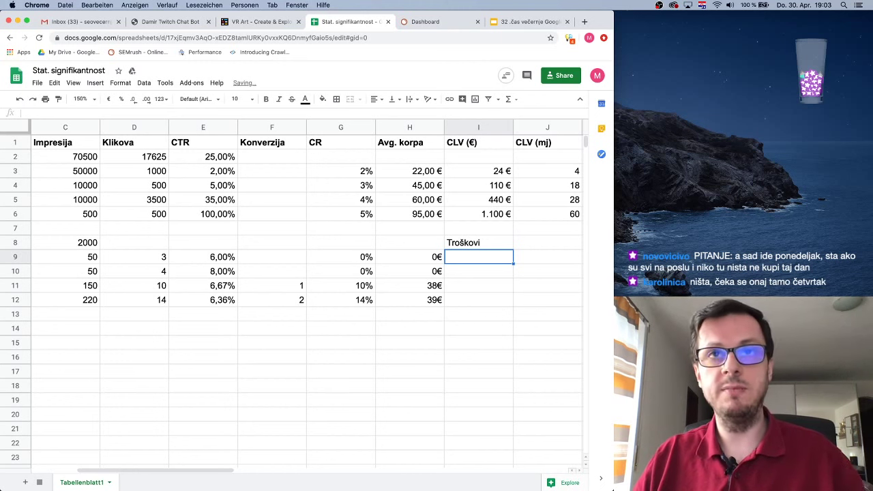
# Enter the daily costs 3, 4, 10 and 14 for Dan 1 to Dan 4 in I9:I12.
pyautogui.write('3')
pyautogui.press('Return')
pyautogui.write('4')
pyautogui.press('Return')
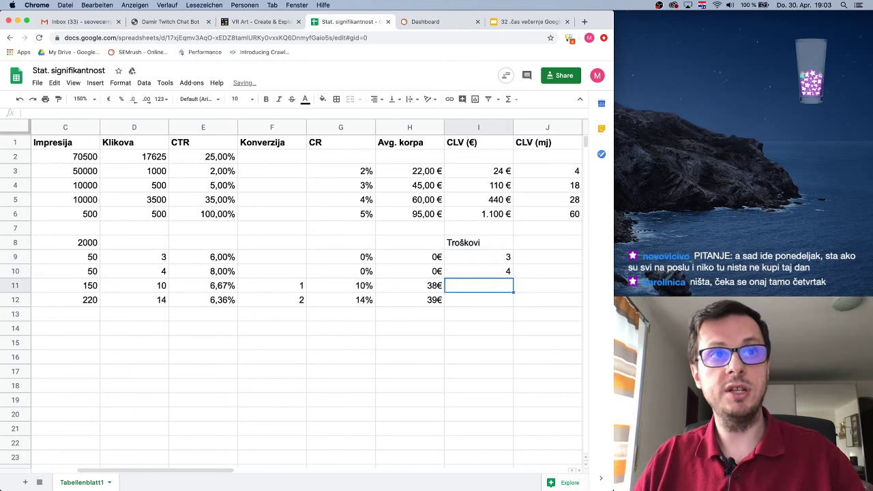
pyautogui.write('10')
pyautogui.press('Return')
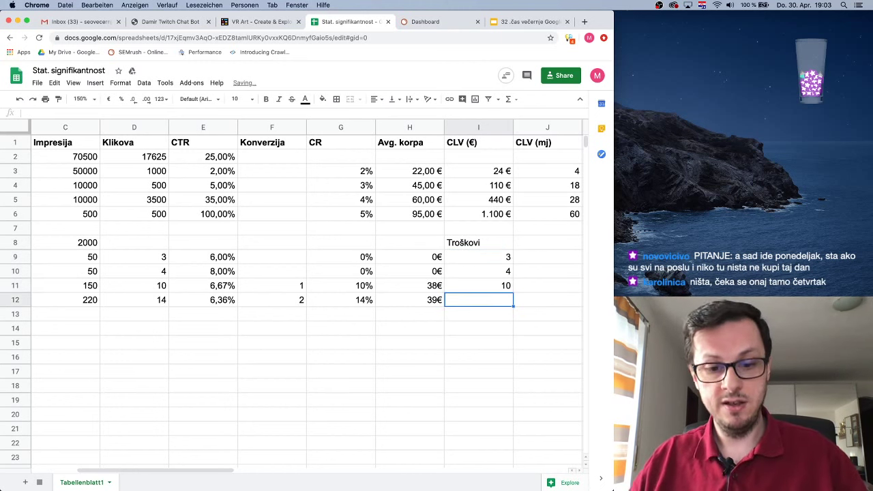
pyautogui.write('14')
pyautogui.click(497, 327)
# Extend the I8 heading to "Troškovi (CPC)" and format the costs in I9:I12 as euro currency.
pyautogui.doubleClick(492, 248)
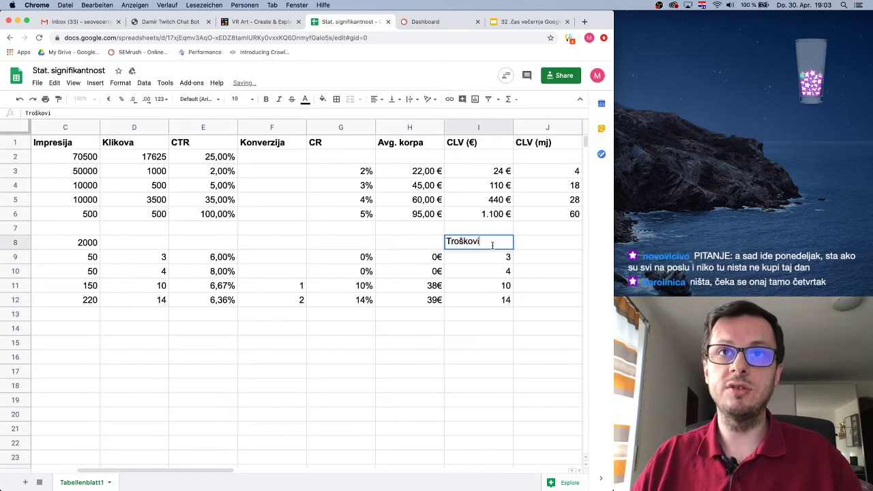
pyautogui.write('(CPC)')
pyautogui.press('Return')
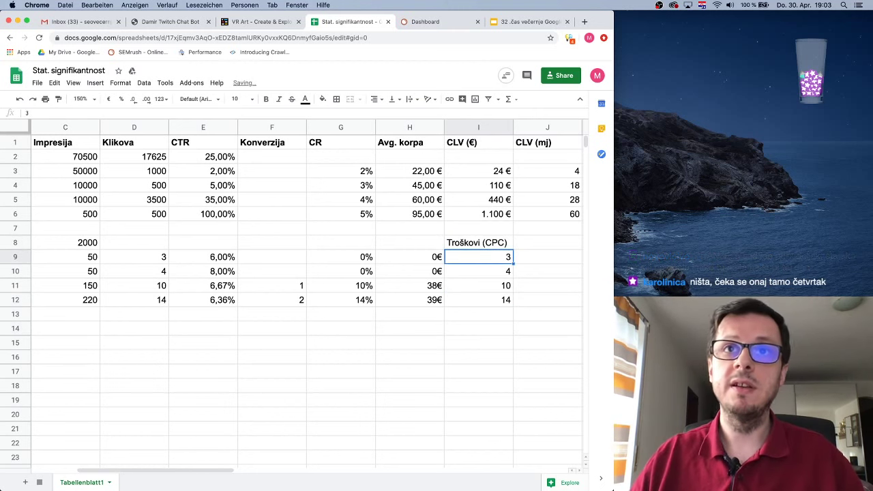
pyautogui.moveTo(487, 264); pyautogui.dragTo(486, 301)
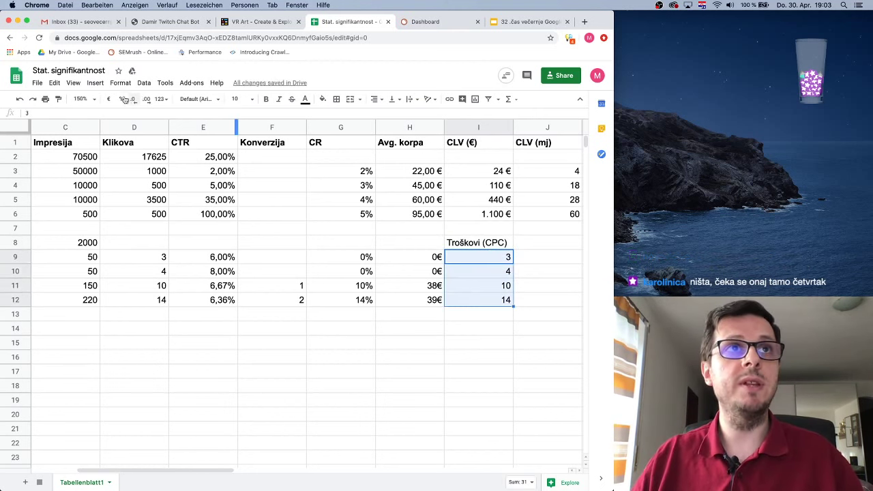
pyautogui.click(111, 99)
pyautogui.click(471, 332)
# Add the heading "ROI" in J8, next to the cost column.
pyautogui.click(546, 244)
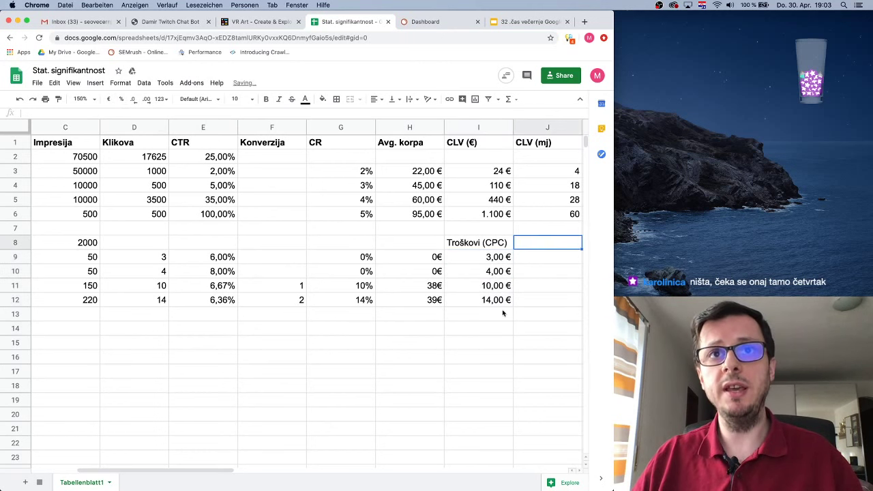
pyautogui.hscroll(1, 498, 326)
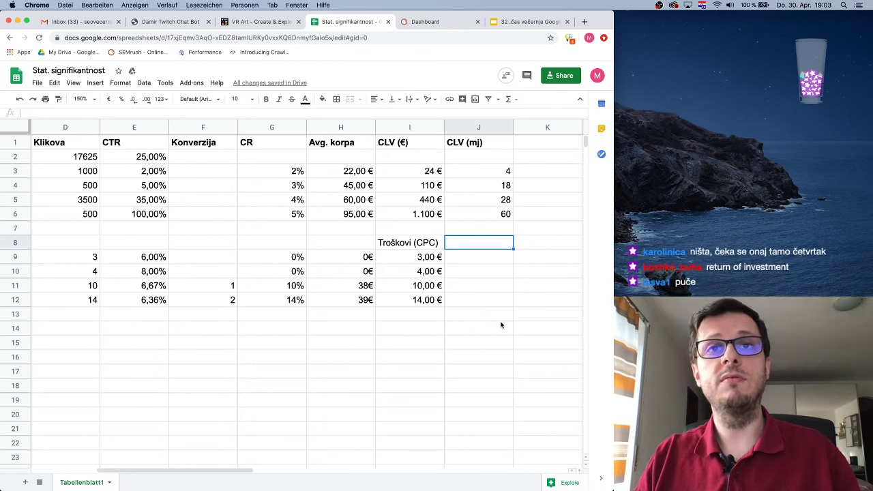
pyautogui.write('ROI')
pyautogui.press('Return')
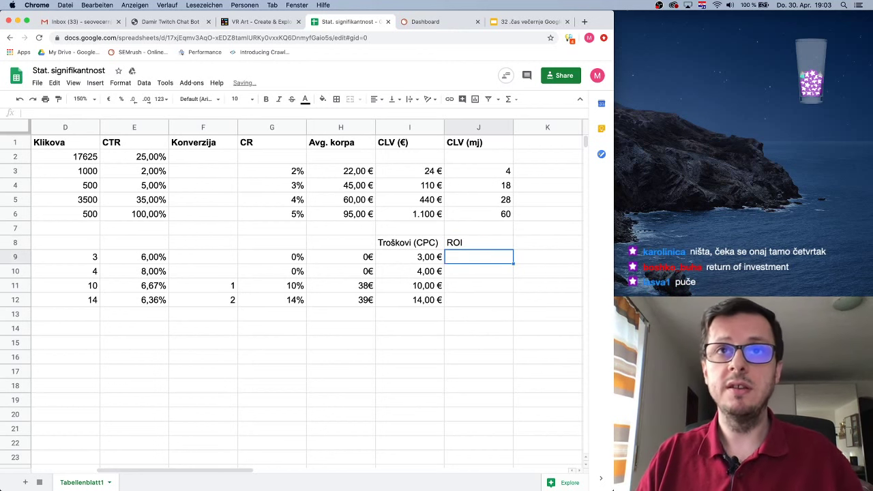
# Examine the Dan 1 figures in row 9 from impressions to ROI, and the Dan 3 and Dan 4 conversions.
pyautogui.click(478, 242)
pyautogui.click(478, 271)
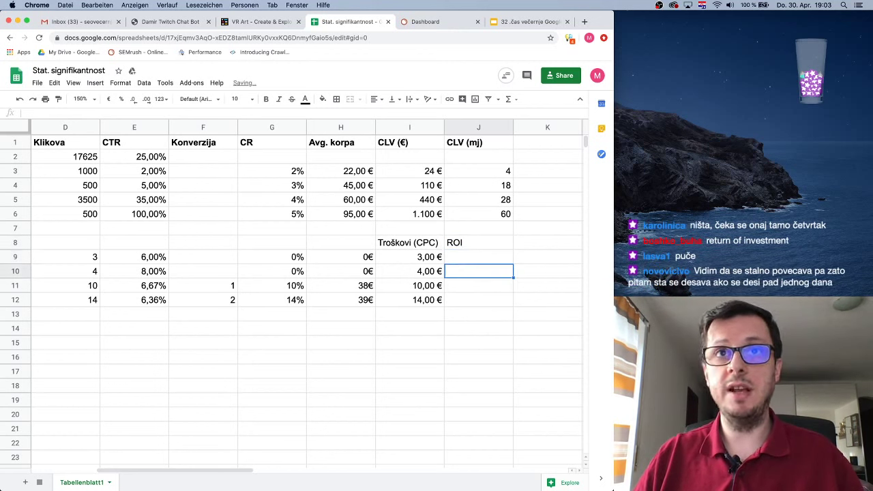
pyautogui.click(478, 242)
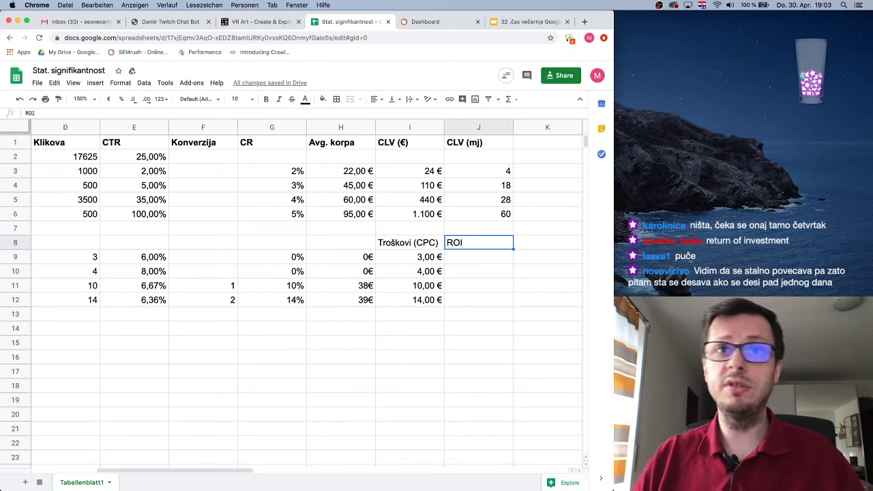
pyautogui.click(479, 256)
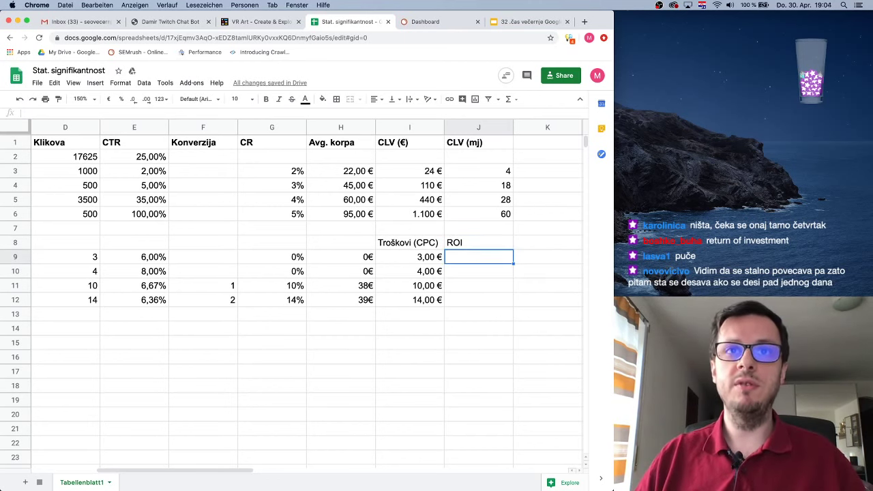
pyautogui.press('Left')
pyautogui.press('Left')
pyautogui.press('Left')
pyautogui.press('Left')
pyautogui.press('Left')
pyautogui.press('Left')
pyautogui.press('Left')
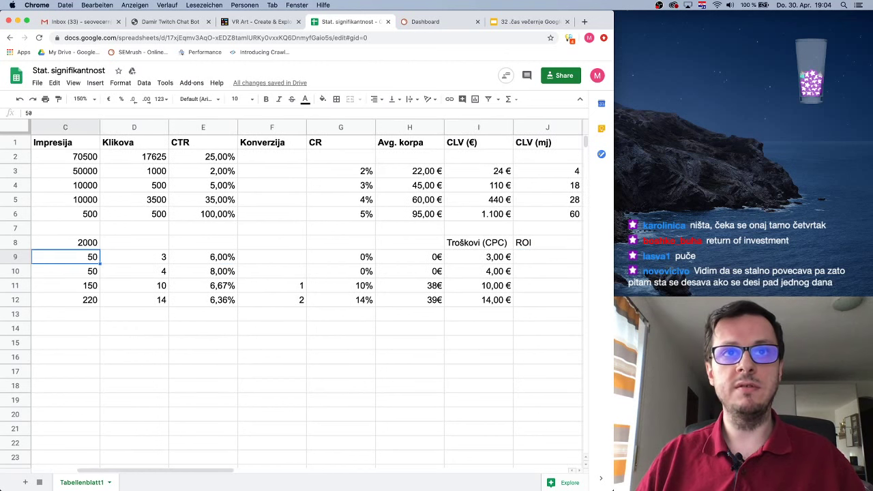
pyautogui.press('Right')
pyautogui.press('Right')
pyautogui.press('Right')
pyautogui.press('Right')
pyautogui.press('Right')
pyautogui.press('Right')
pyautogui.press('Right')
pyautogui.press('Right')
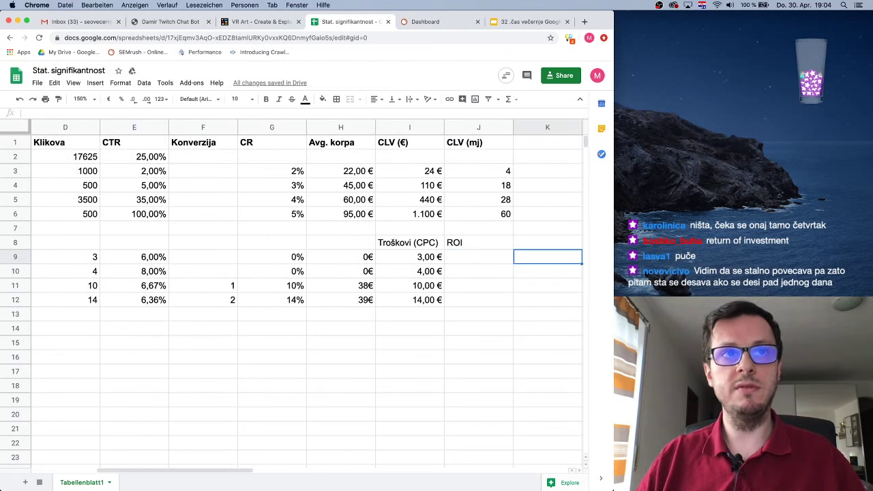
pyautogui.press('Left')
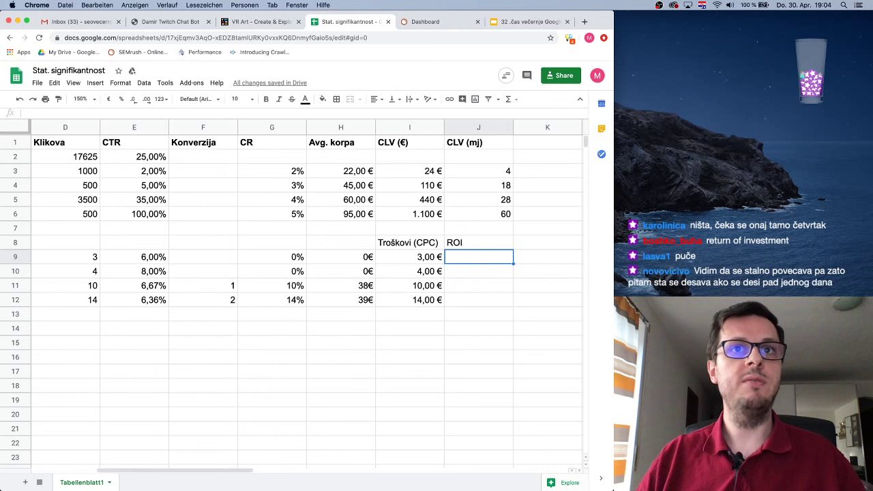
pyautogui.press('Left')
pyautogui.press('Left')
pyautogui.press('Left')
pyautogui.press('Right')
pyautogui.press('Right')
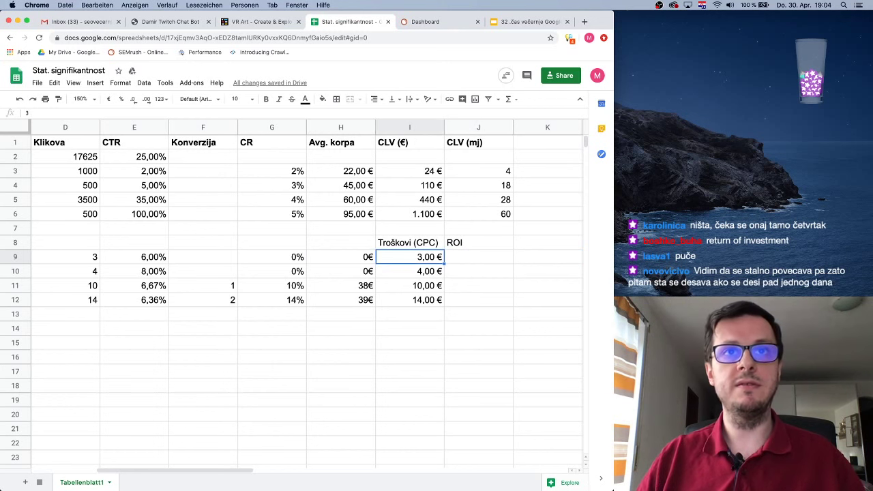
pyautogui.press('Left')
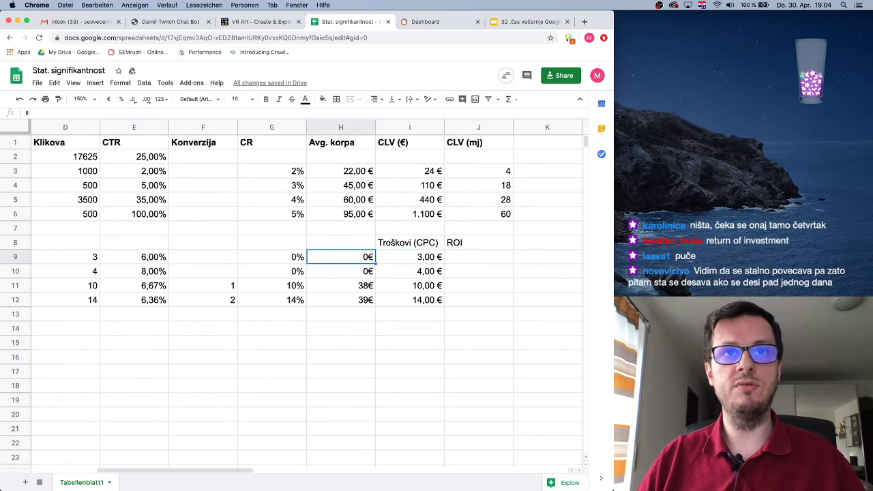
pyautogui.press('Left')
pyautogui.press('Right')
pyautogui.press('Right')
pyautogui.press('Right')
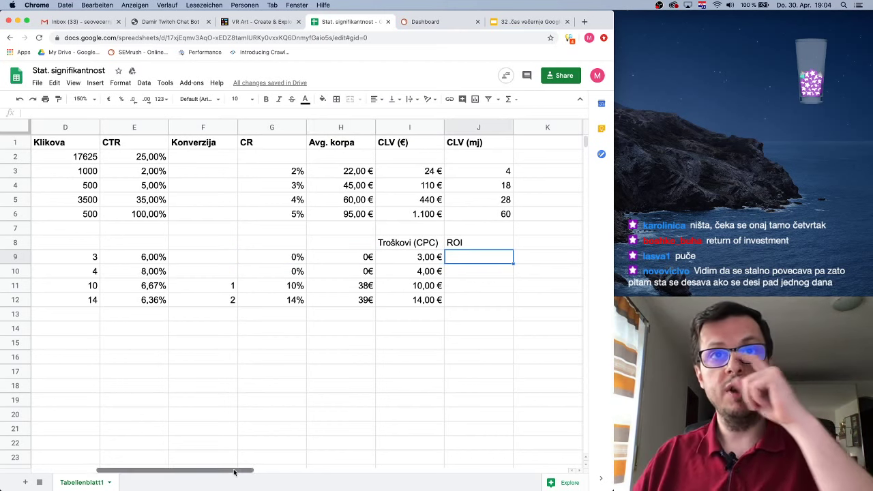
pyautogui.moveTo(234, 472); pyautogui.dragTo(219, 472)
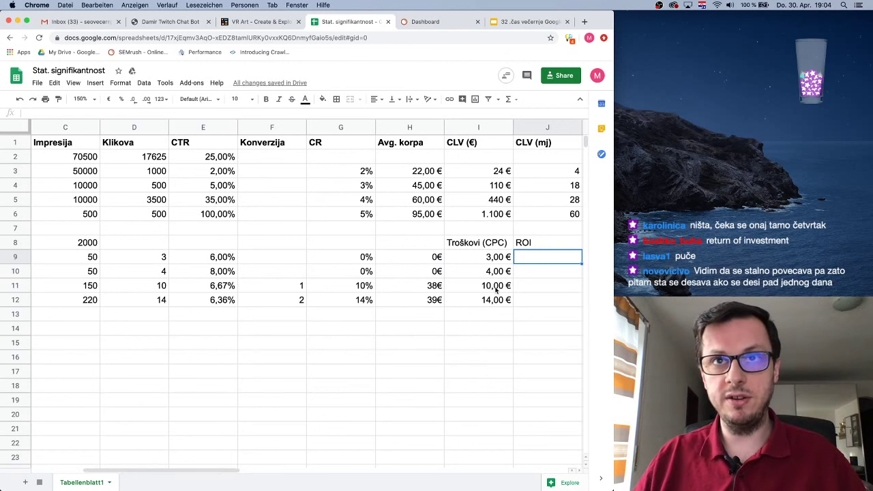
pyautogui.moveTo(301, 289); pyautogui.dragTo(300, 302)
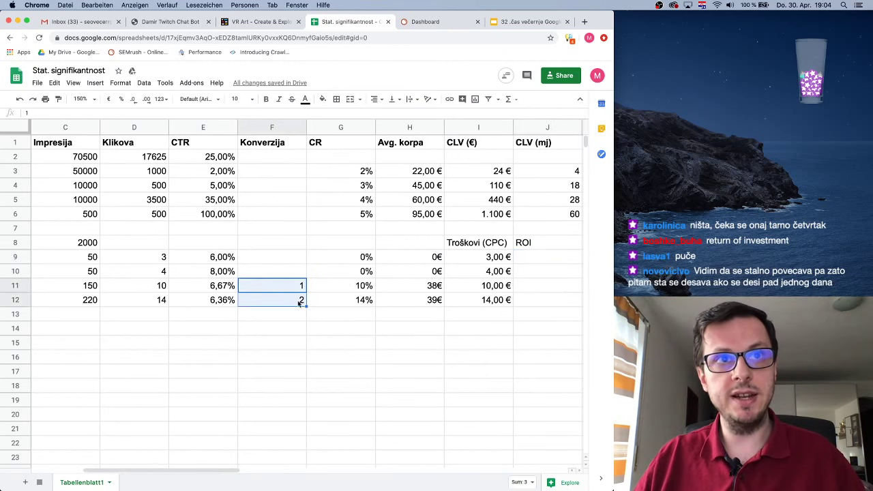
# Enter 70 impressions and 6 clicks for Dan 5 in C13:D13.
pyautogui.moveTo(205, 472); pyautogui.dragTo(121, 472)
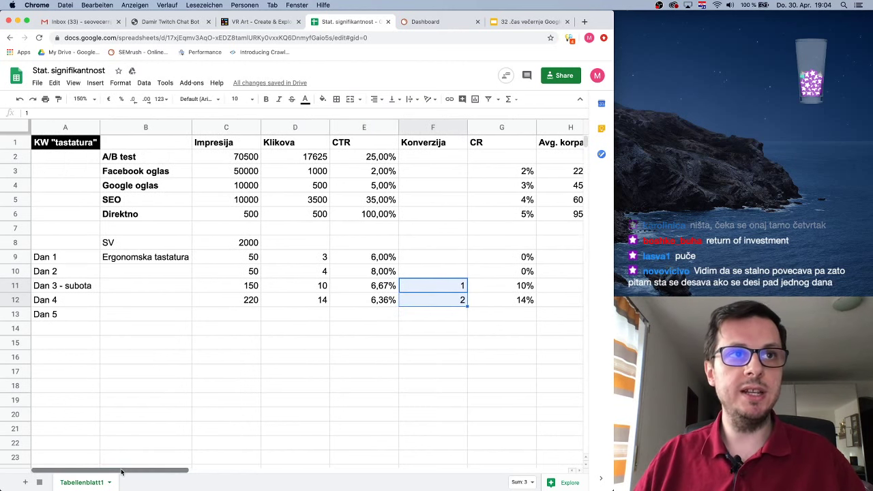
pyautogui.click(249, 315)
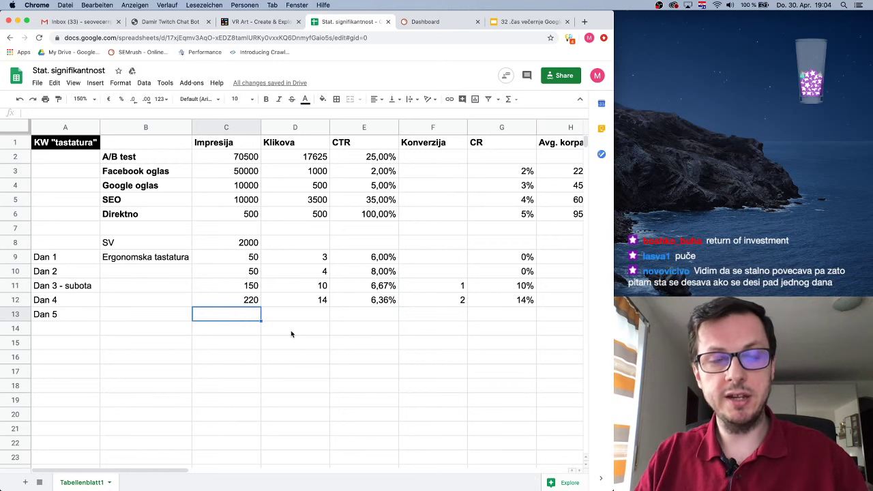
pyautogui.write('70')
pyautogui.press('Tab')
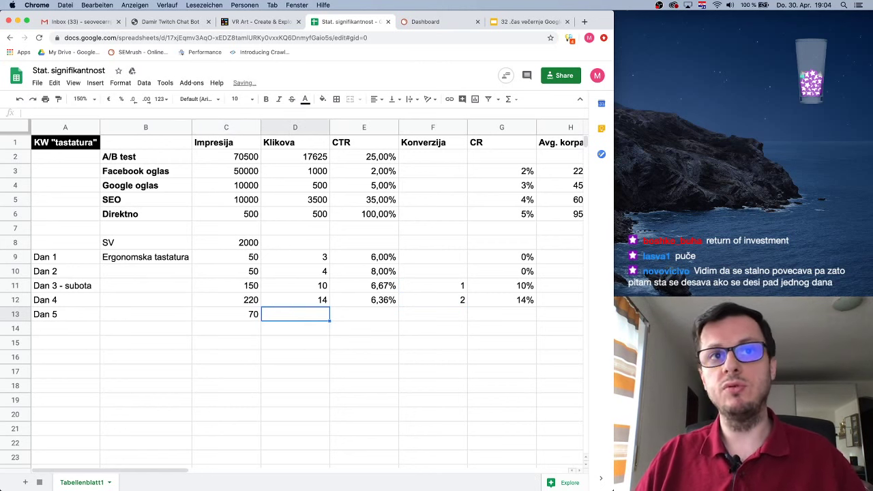
pyautogui.moveTo(142, 470); pyautogui.dragTo(198, 474)
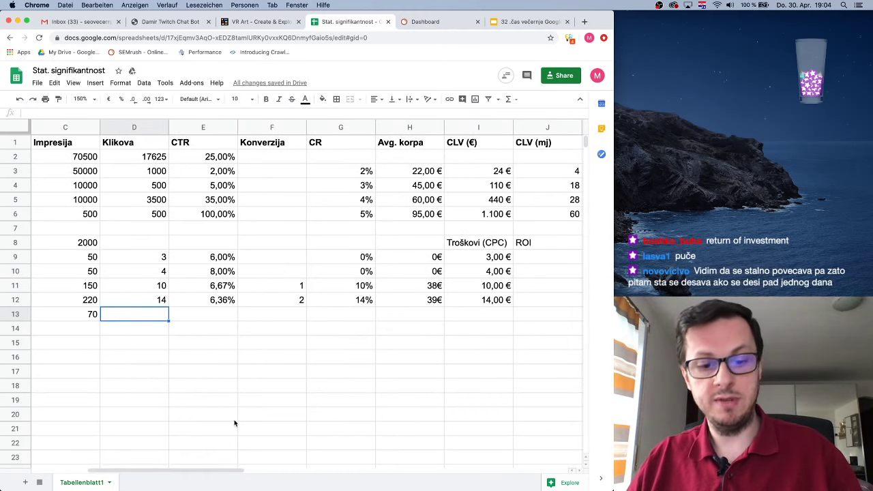
pyautogui.write('6')
pyautogui.press('Tab')
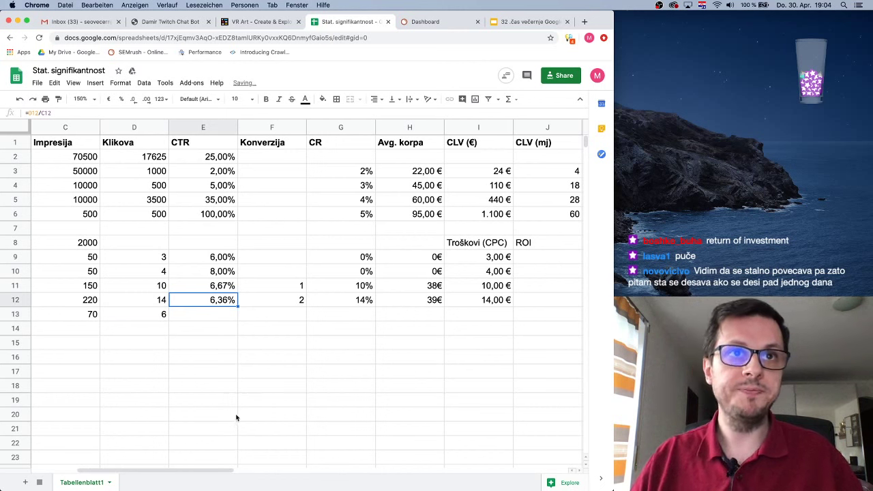
# Extend the CTR formula down to E13 and enter 1 conversion for Dan 5 in F13.
pyautogui.moveTo(237, 305); pyautogui.dragTo(236, 318)
pyautogui.click(272, 314)
pyautogui.write('1')
# Extend the CR formula down to G13 and enter 42 as Dan 5's average basket in H13.
pyautogui.click(371, 313)
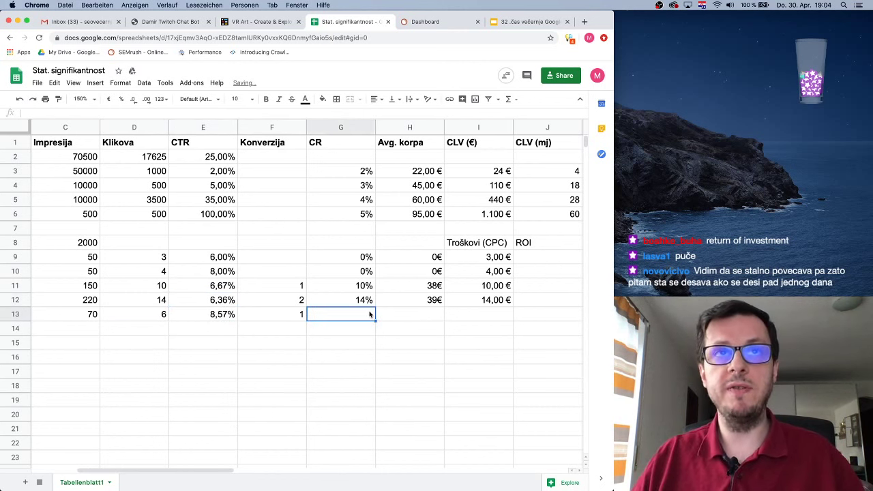
pyautogui.click(373, 304)
pyautogui.moveTo(374, 306); pyautogui.dragTo(374, 319)
pyautogui.click(436, 318)
pyautogui.write('42')
pyautogui.press('Return')
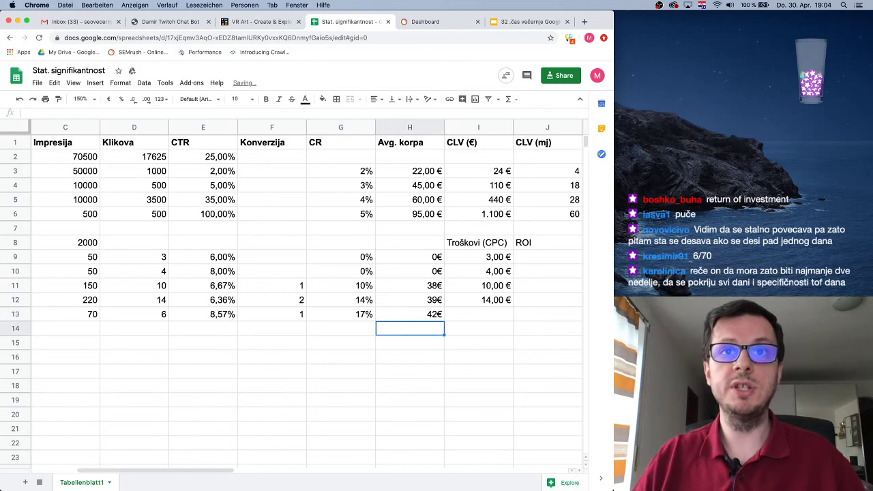
# Carry the cost cell format down to I13 and calculate Dan 5's cost there with =D13*1.
pyautogui.press('Up')
pyautogui.press('Right')
pyautogui.press('Up')
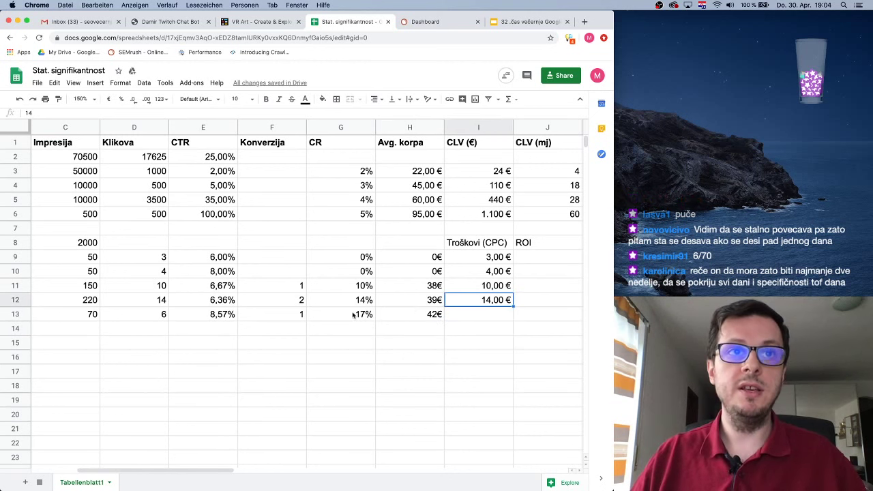
pyautogui.click(472, 316)
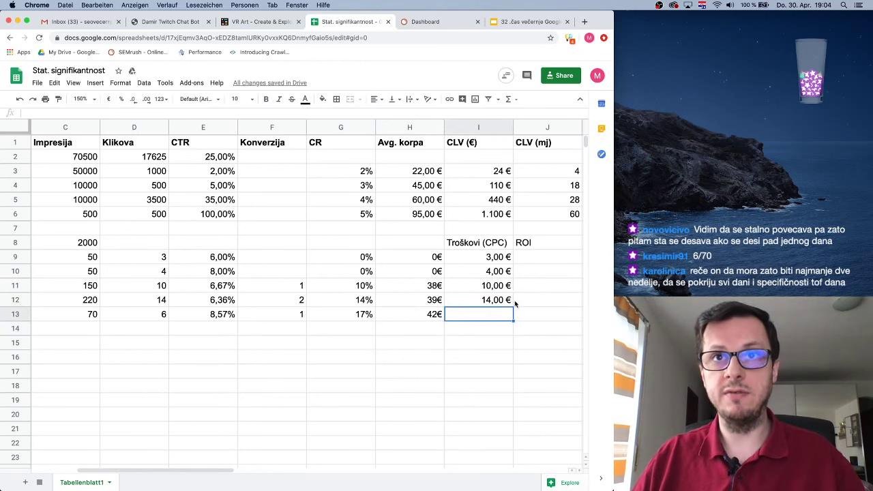
pyautogui.click(510, 304)
pyautogui.moveTo(513, 307); pyautogui.dragTo(513, 319)
pyautogui.doubleClick(490, 314)
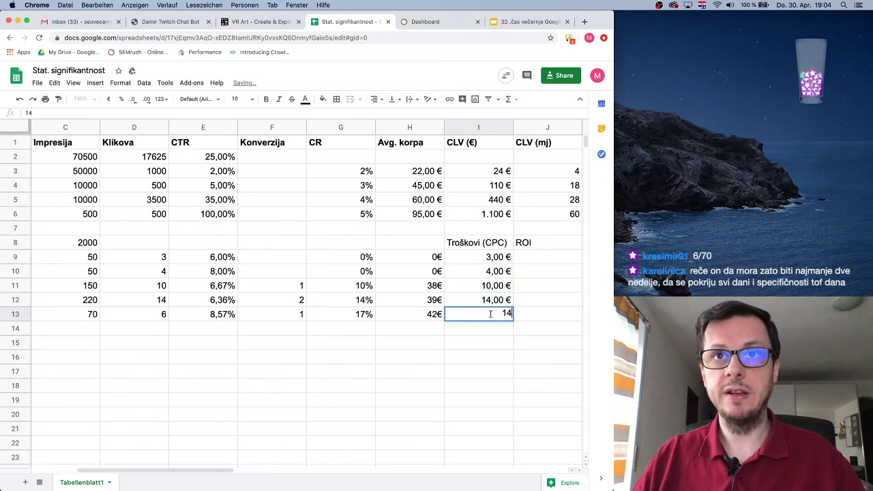
pyautogui.press('BackSpace')
pyautogui.press('BackSpace')
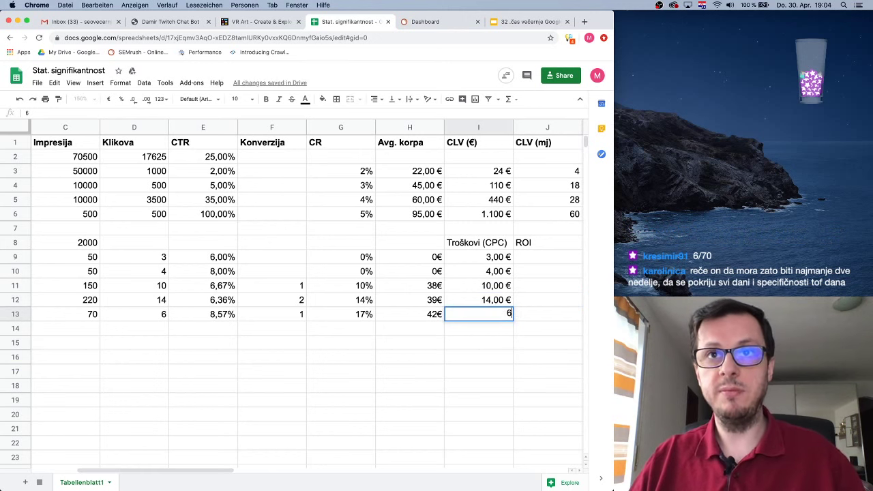
pyautogui.write('=')
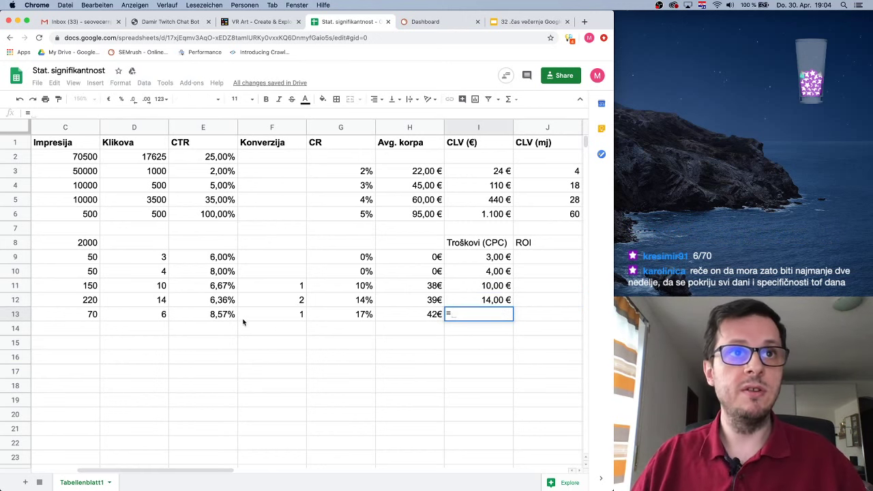
pyautogui.click(150, 318)
pyautogui.write('*1')
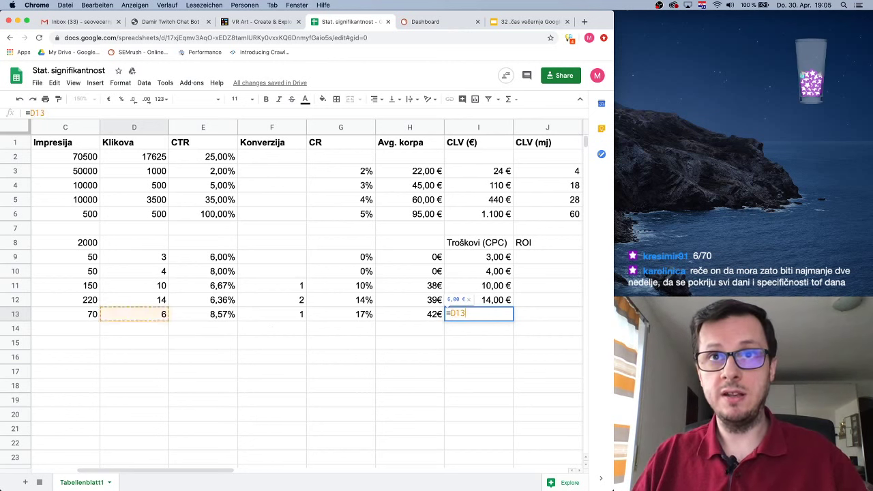
pyautogui.press('Return')
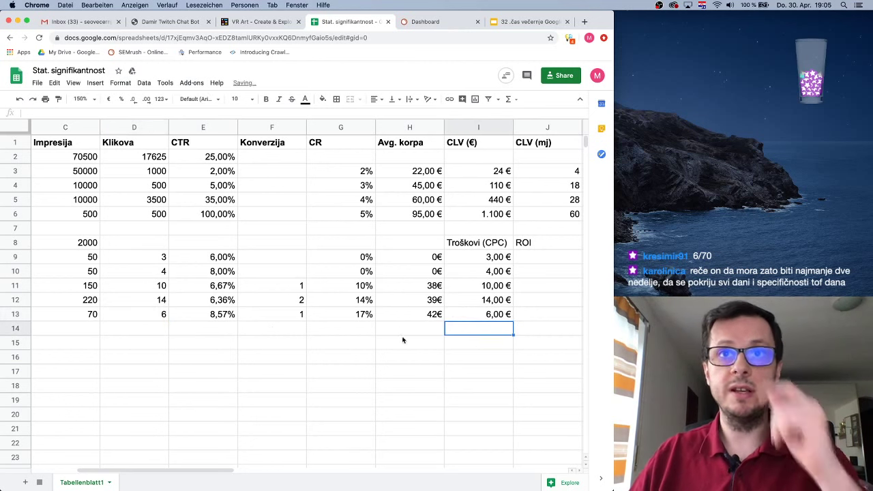
# Examine Dan 5's cost, the ROI heading, the search volume in C8 and the daily impressions in C9:C13.
pyautogui.click(480, 314)
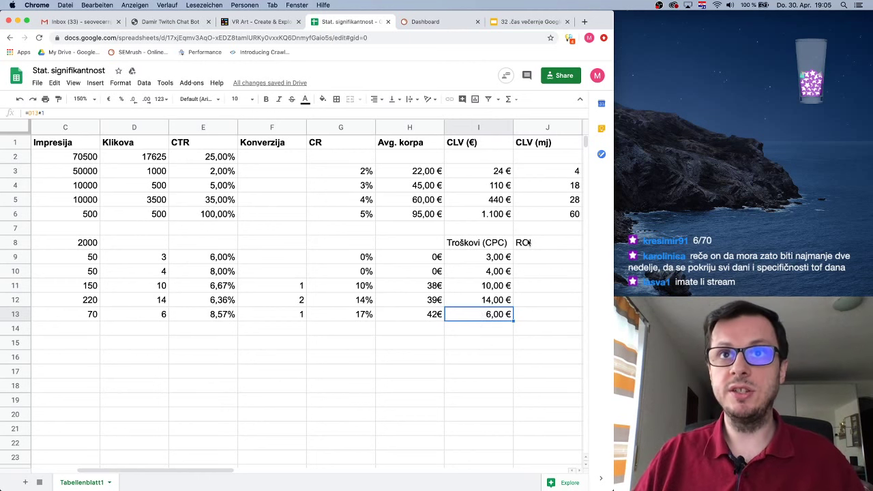
pyautogui.moveTo(525, 243); pyautogui.dragTo(531, 318)
pyautogui.click(535, 242)
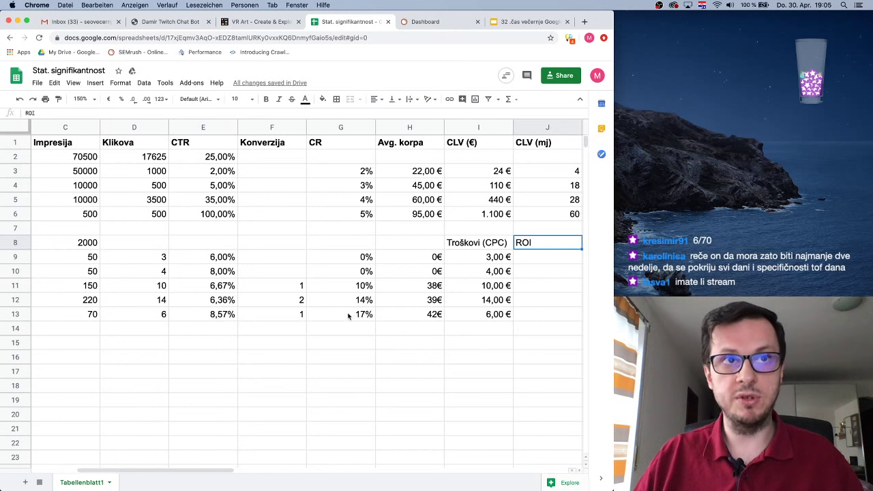
pyautogui.moveTo(210, 471); pyautogui.dragTo(176, 473)
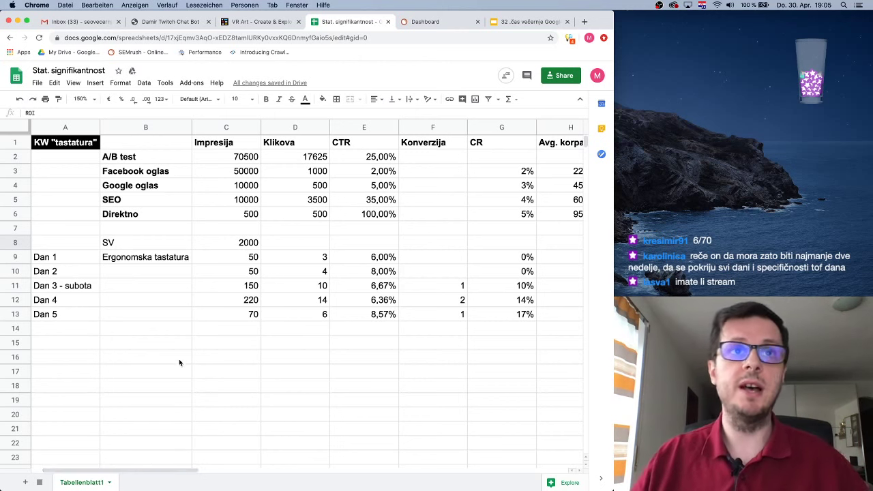
pyautogui.click(243, 247)
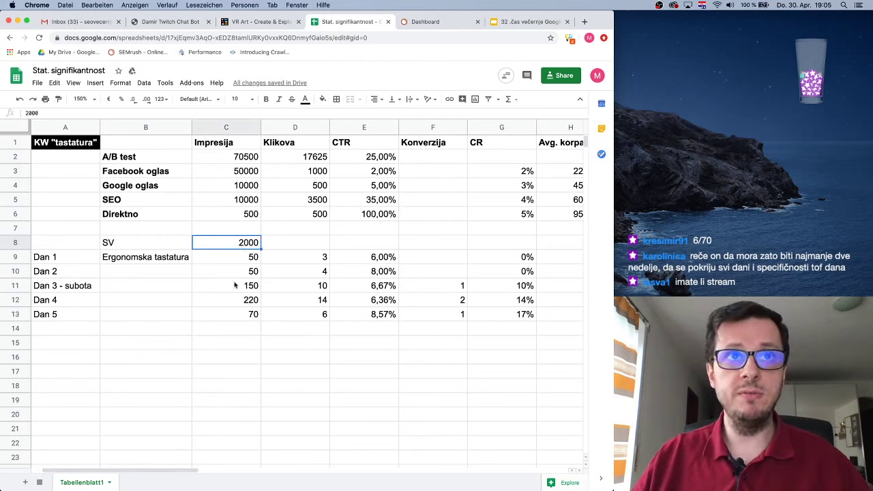
pyautogui.moveTo(237, 258); pyautogui.dragTo(246, 318)
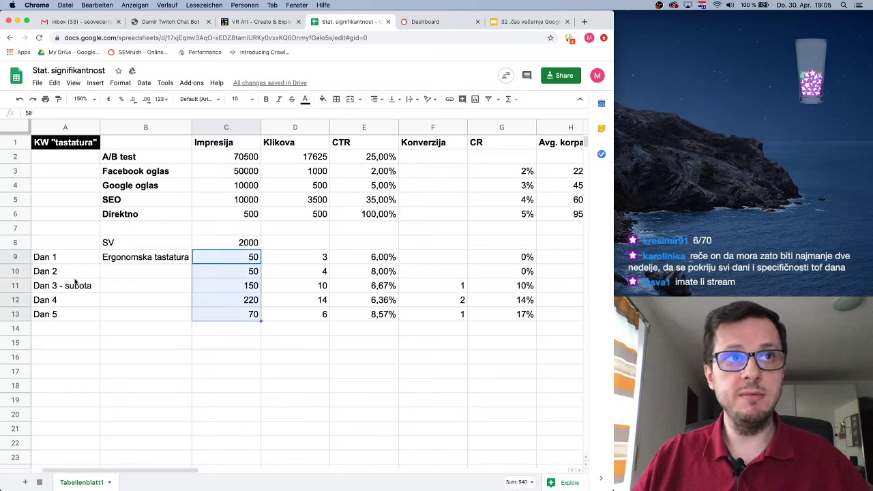
pyautogui.click(245, 331)
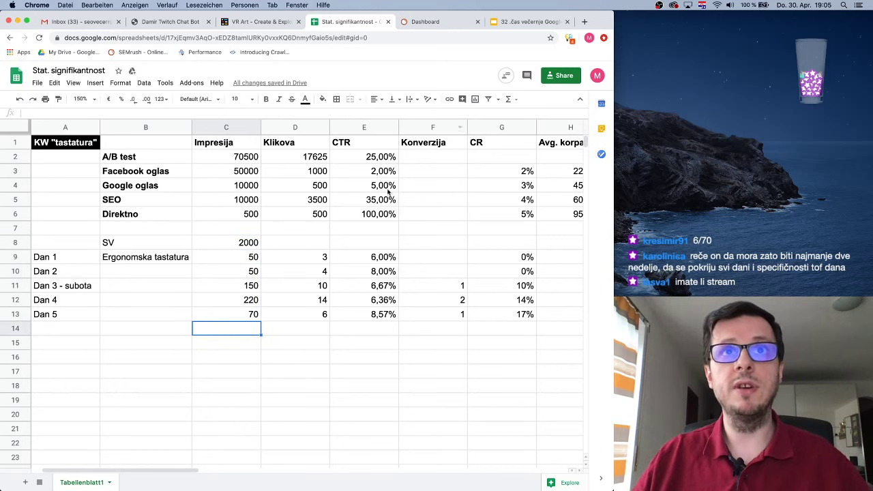
# Total the daily impressions in C17 with =SUM(C9:C15).
pyautogui.click(249, 375)
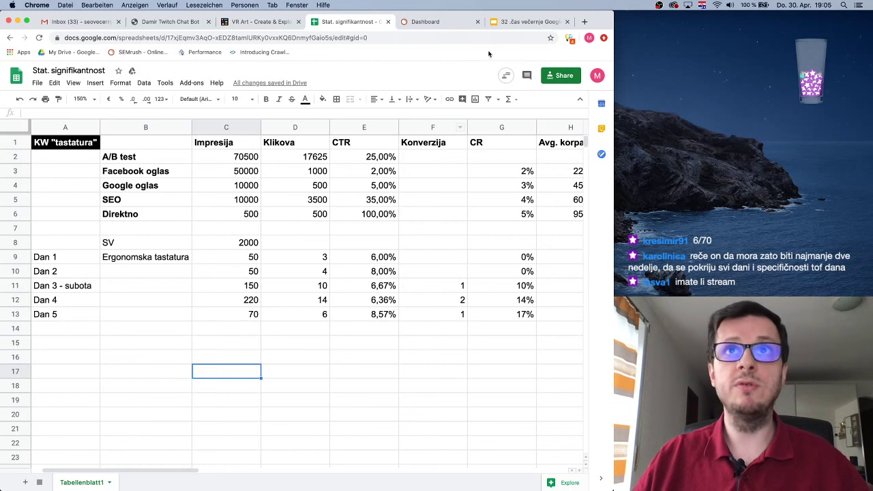
pyautogui.click(509, 99)
pyautogui.click(513, 115)
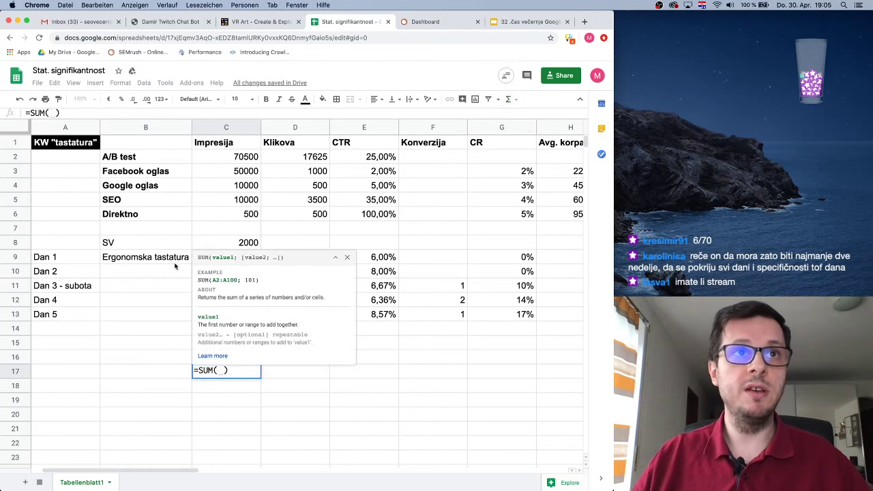
pyautogui.moveTo(231, 262); pyautogui.dragTo(234, 349)
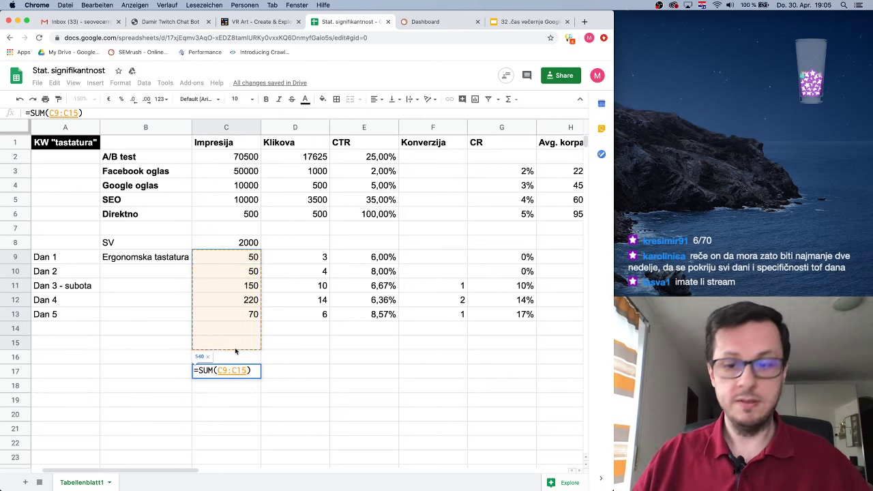
pyautogui.press('Return')
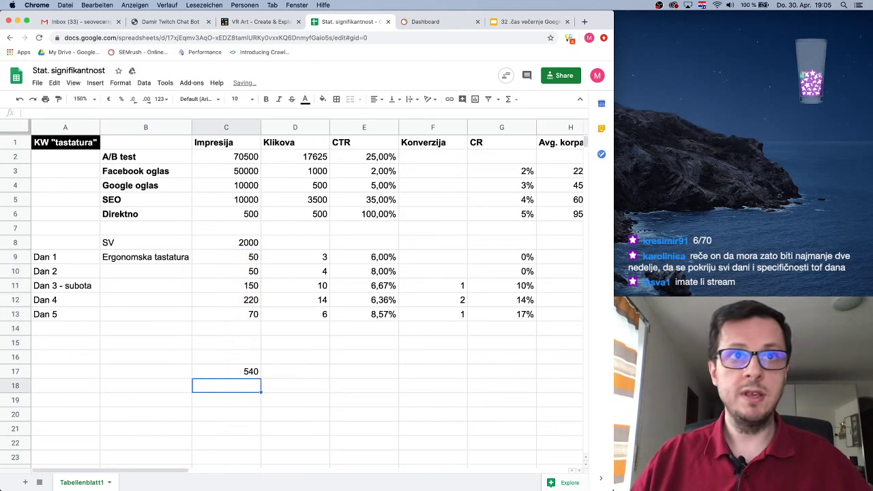
# Extend the impressions total formula across to D17 to sum the clicks, and check both totals.
pyautogui.click(254, 372)
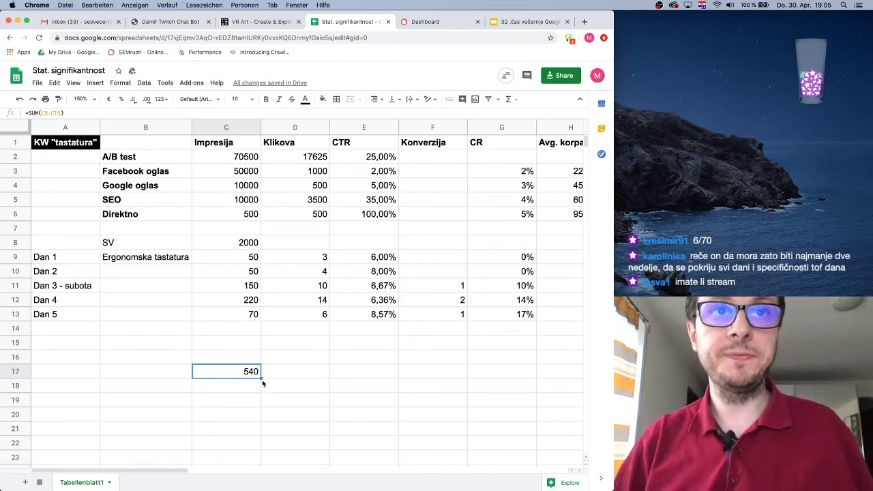
pyautogui.moveTo(261, 378); pyautogui.dragTo(317, 377)
pyautogui.click(372, 374)
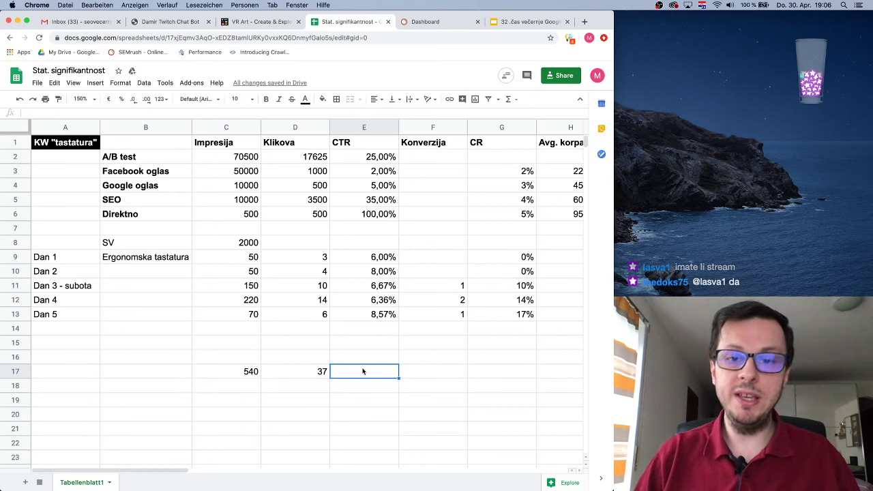
pyautogui.click(246, 372)
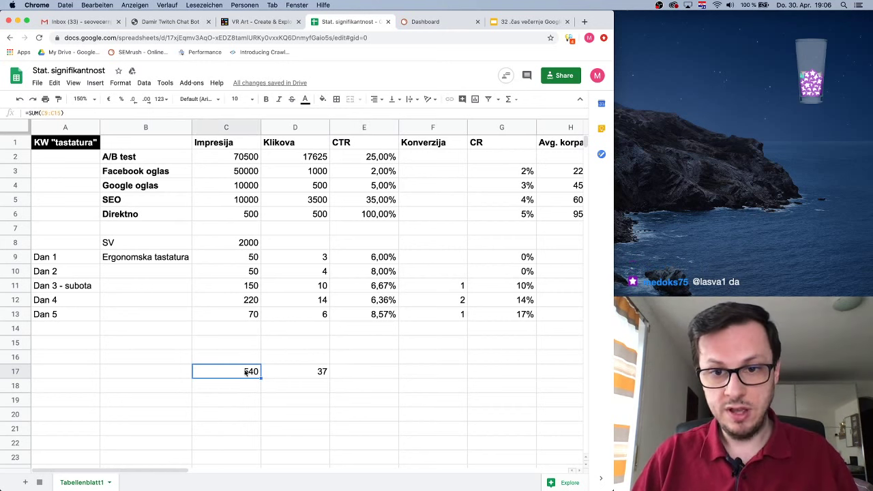
pyautogui.click(320, 374)
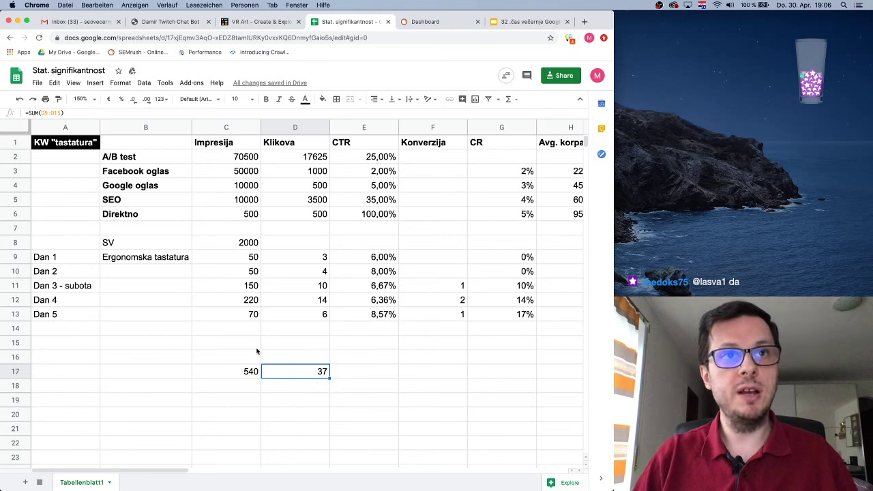
# Copy the impressions and clicks of Dan 1 and Dan 2 from C9:D10 into C14:D15.
pyautogui.moveTo(255, 259); pyautogui.dragTo(279, 270)
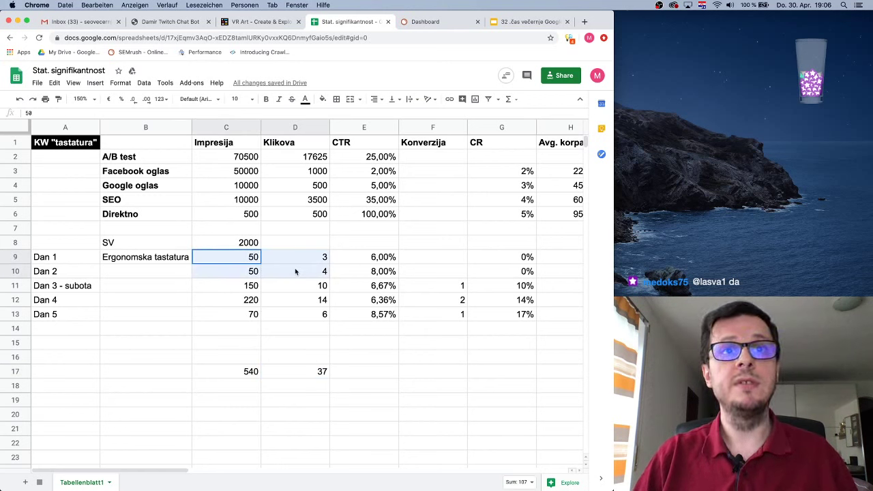
pyautogui.press('cmd+c')
pyautogui.click(258, 331)
pyautogui.press('cmd+v')
# Enter 1 conversion in each of F14 and F15 for the two added days.
pyautogui.click(440, 329)
pyautogui.write('1')
pyautogui.click(439, 343)
pyautogui.write('1')
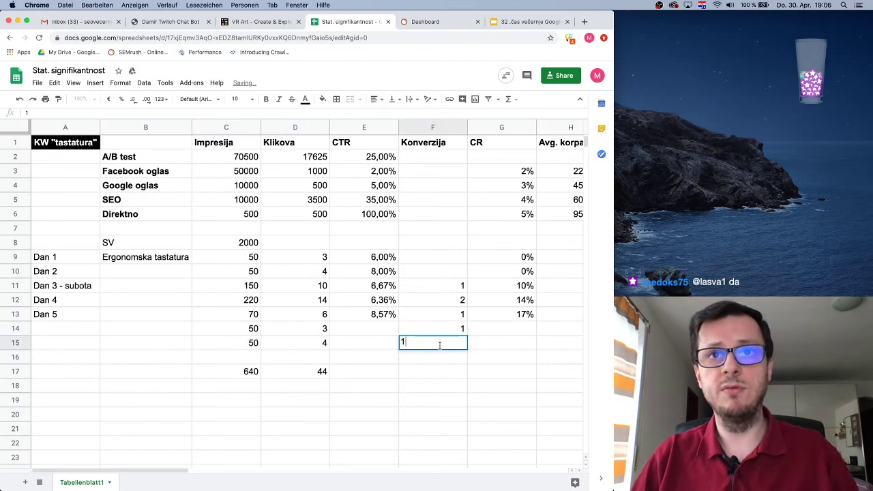
# Extend the CR formula from G13 down through the added days and clear the surplus cell G16.
pyautogui.click(529, 316)
pyautogui.moveTo(536, 321); pyautogui.dragTo(533, 360)
pyautogui.click(515, 358)
pyautogui.press('Delete')
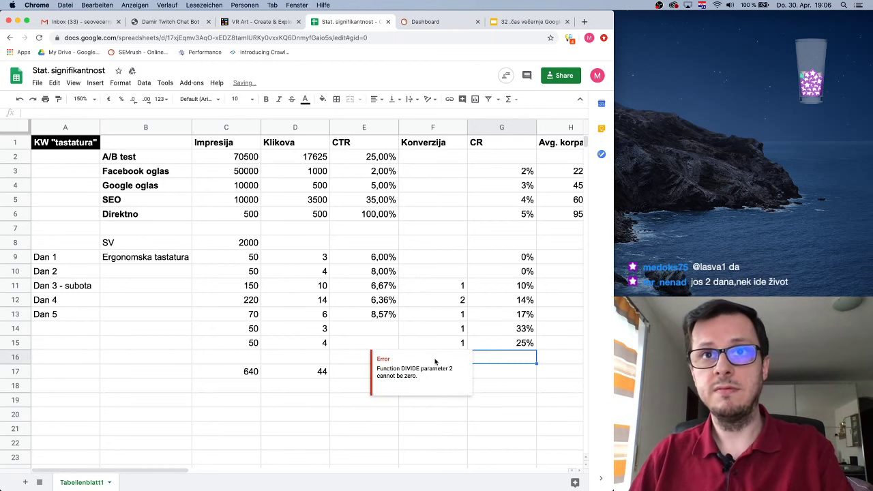
# Set the conversions in F15 to 0.
pyautogui.doubleClick(409, 343)
pyautogui.press('BackSpace')
pyautogui.write('0')
pyautogui.press('Return')
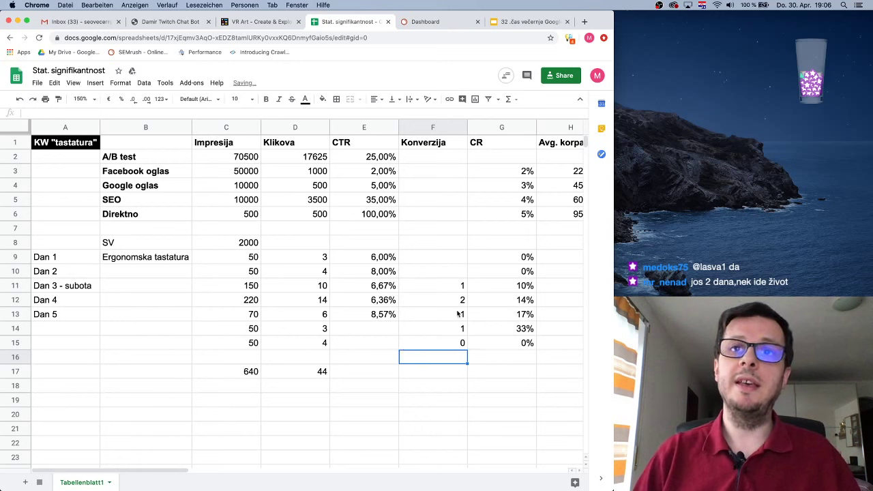
# Calculate the average CR of all seven days in G17 with =AVERAGE(G9:G15).
pyautogui.click(503, 374)
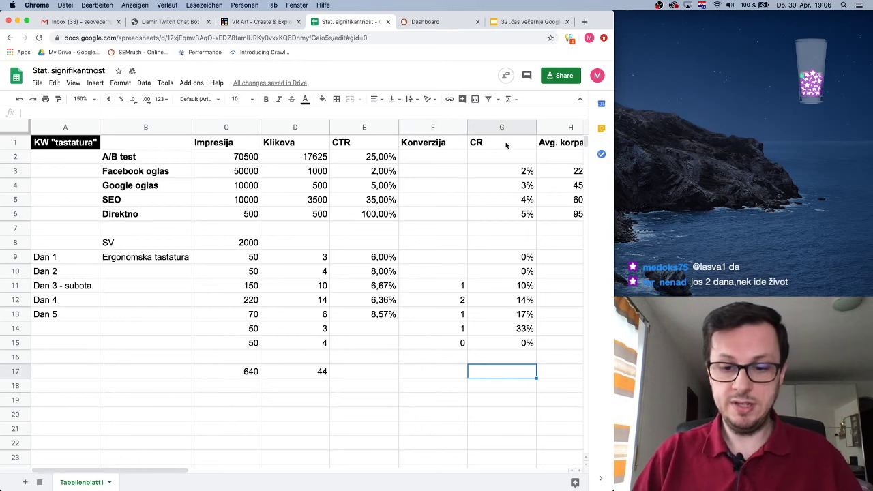
pyautogui.write('=av')
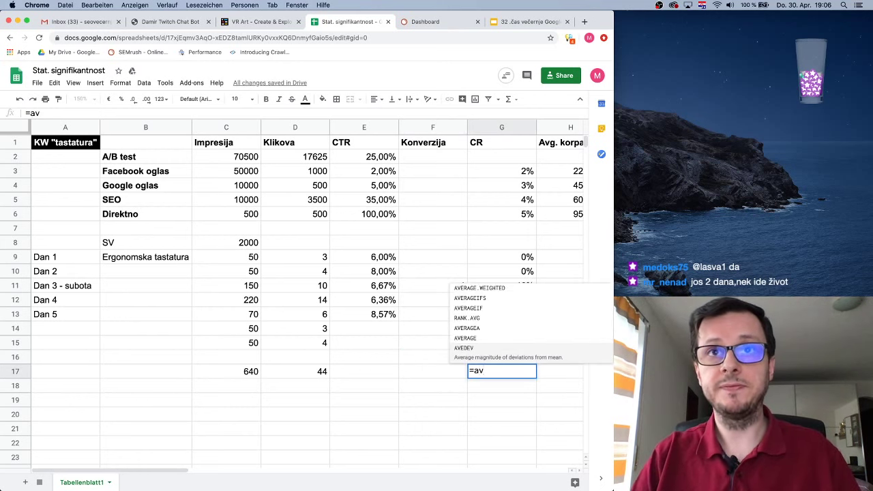
pyautogui.write('er')
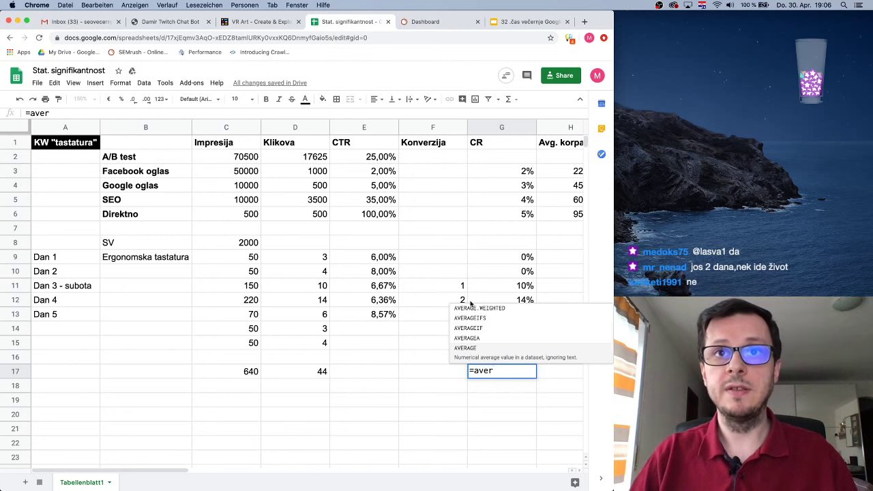
pyautogui.click(482, 353)
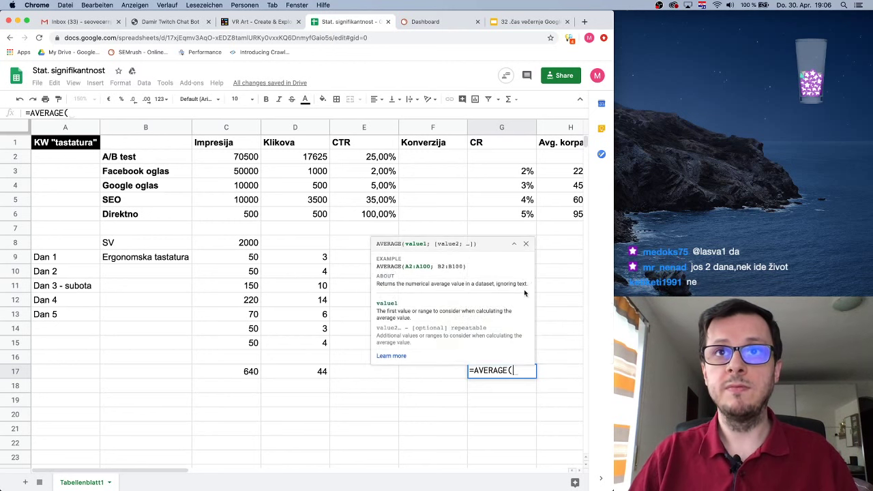
pyautogui.click(526, 244)
pyautogui.moveTo(524, 257); pyautogui.dragTo(502, 343)
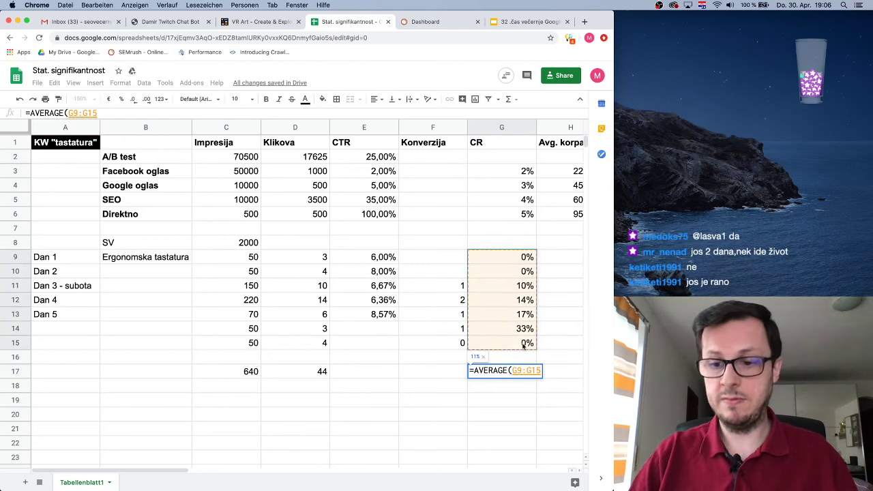
pyautogui.press('Return')
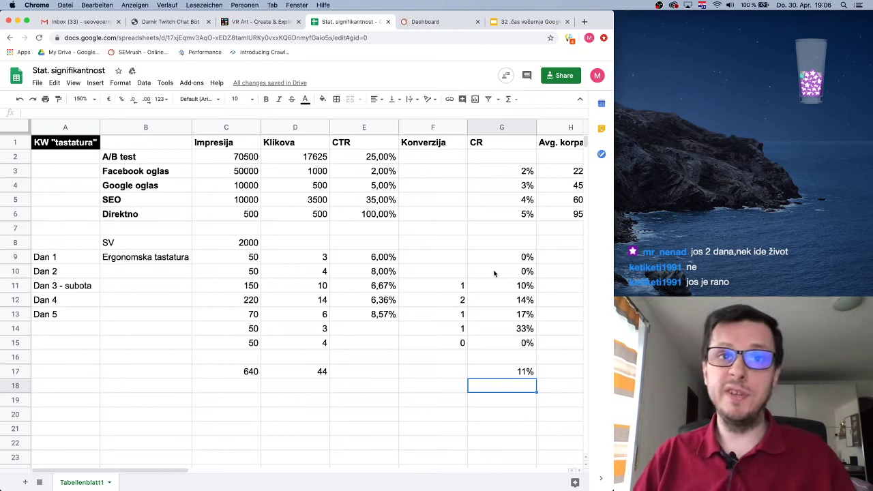
pyautogui.click(507, 375)
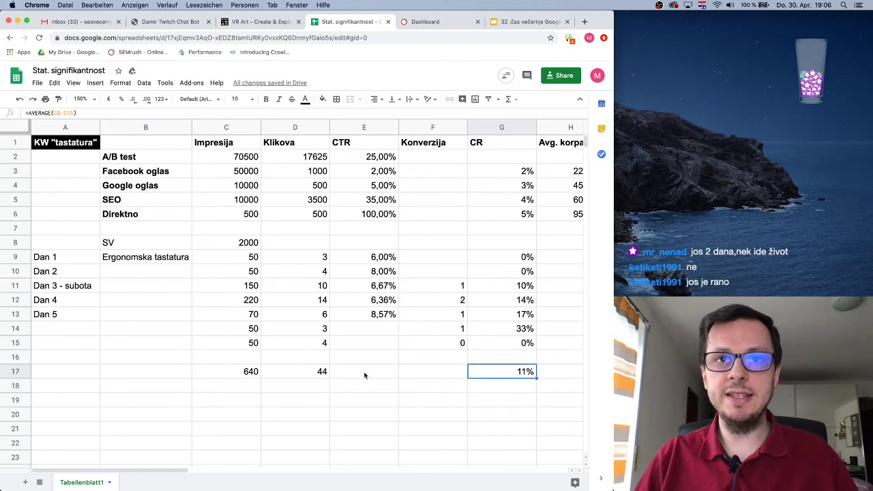
pyautogui.click(317, 375)
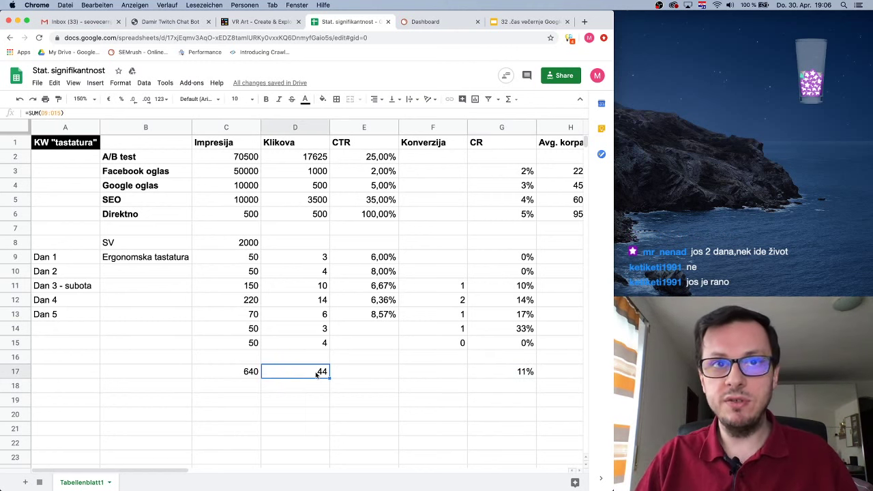
pyautogui.click(247, 372)
pyautogui.click(305, 374)
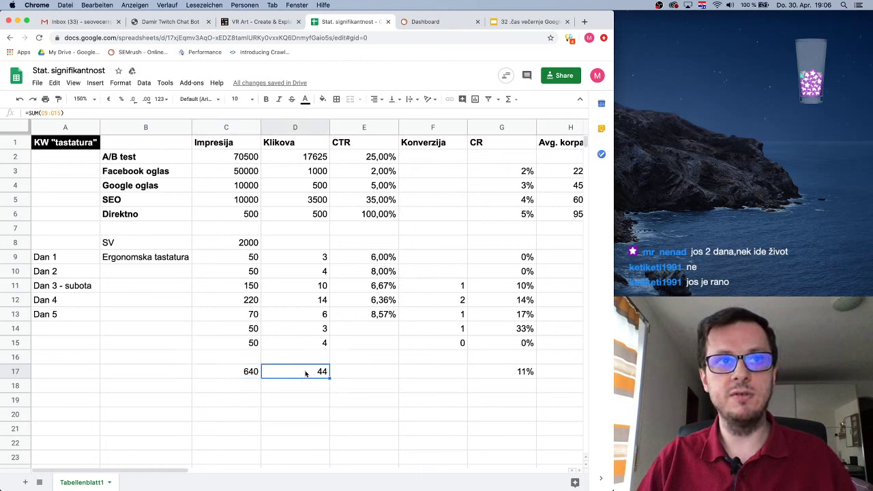
# Label the two added days in A14 and A15 as "Dan 6" and "Dan 7".
pyautogui.click(84, 330)
pyautogui.write('Dan 6')
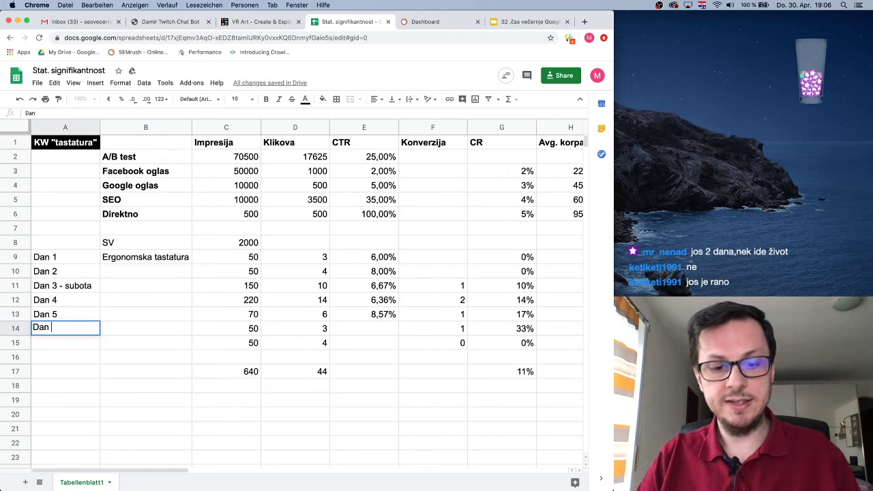
pyautogui.press('Return')
pyautogui.write('Dan 7')
pyautogui.press('Return')
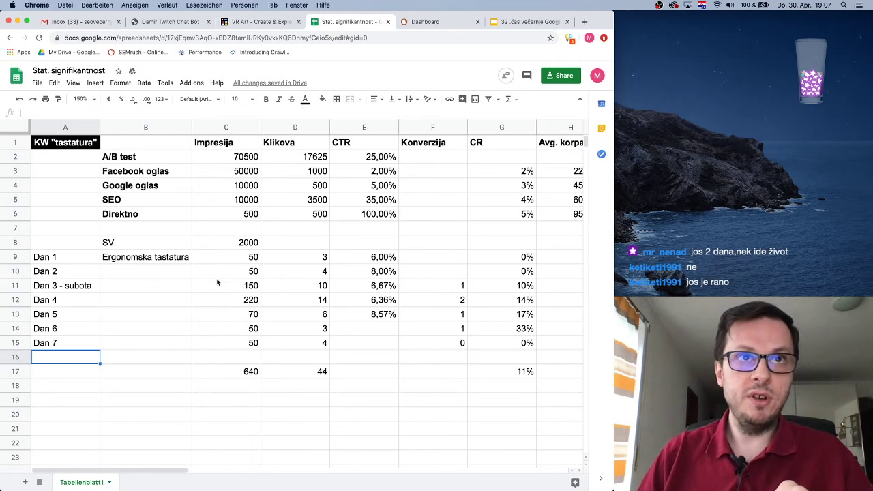
pyautogui.click(247, 242)
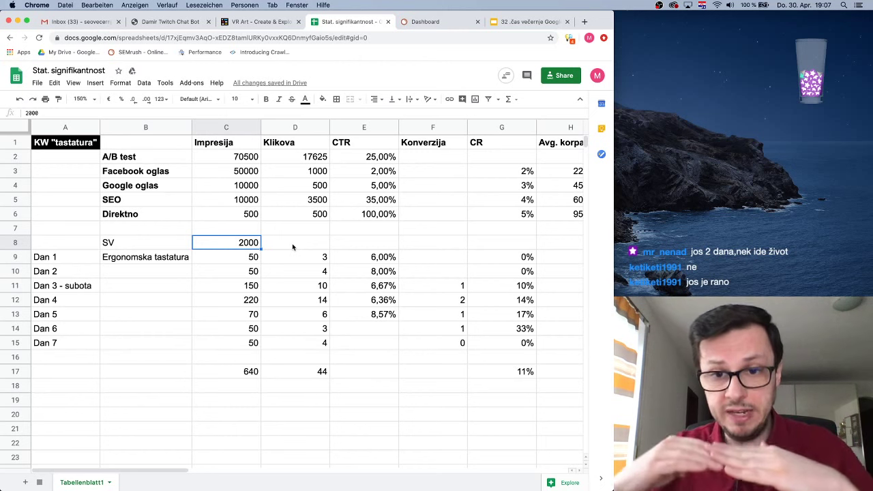
pyautogui.moveTo(43, 257); pyautogui.dragTo(137, 347)
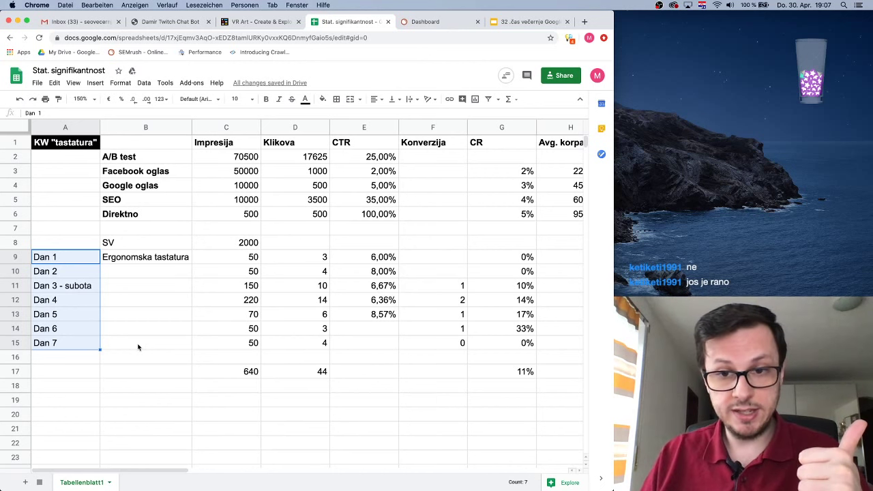
# Enter "Minimalno", "7 dana" and "10% klikova od broja impresija" across B19, C19 and D19.
pyautogui.doubleClick(137, 399)
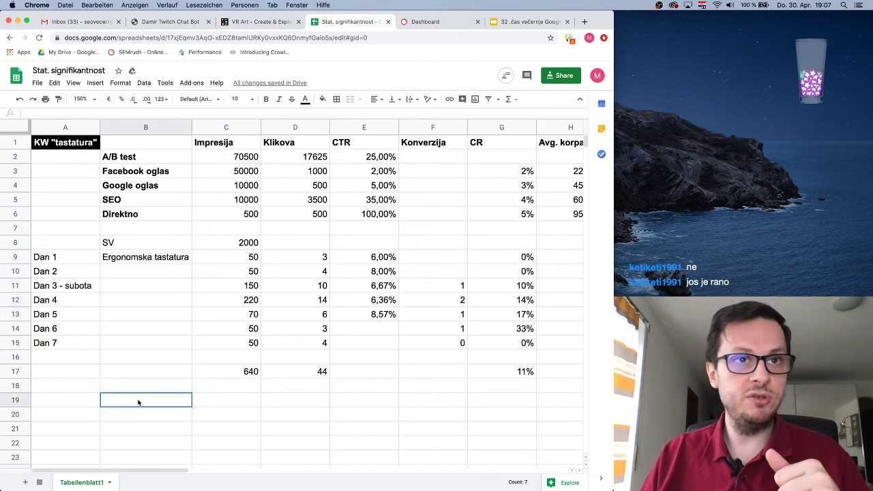
pyautogui.write('Minim')
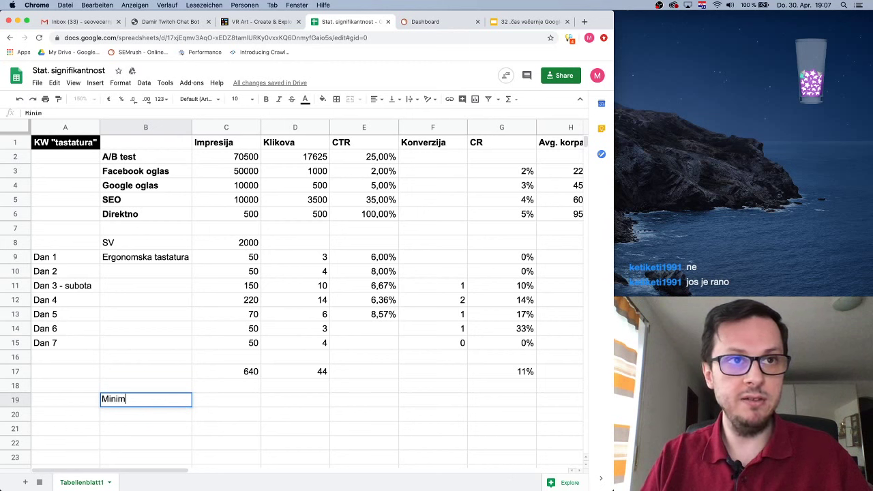
pyautogui.write('alno')
pyautogui.press('Return')
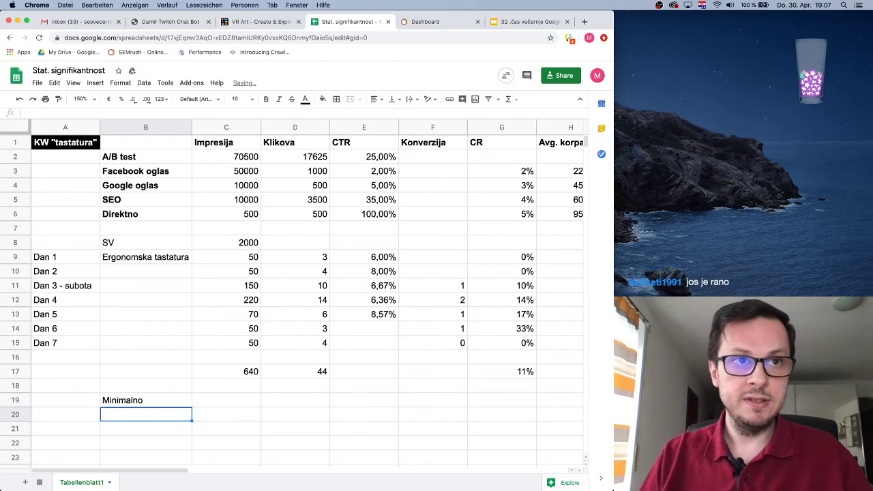
pyautogui.press('Up')
pyautogui.press('Right')
pyautogui.write('7 dana')
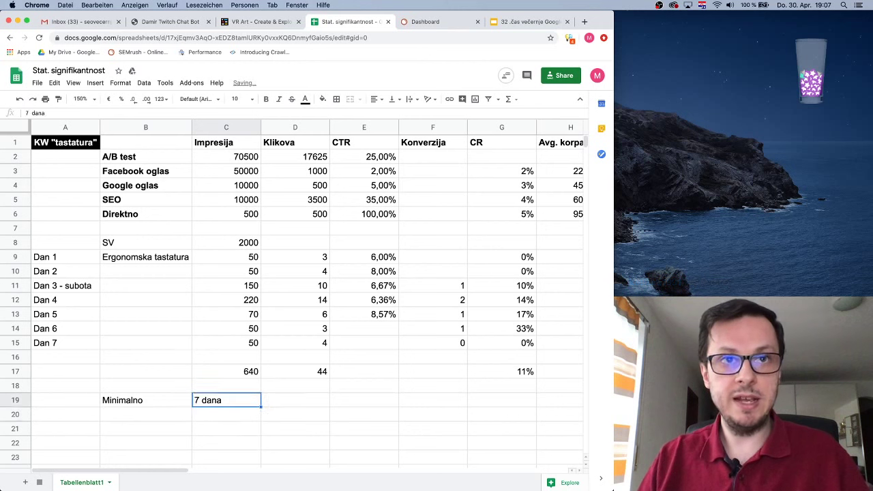
pyautogui.press('Tab')
pyautogui.write('10')
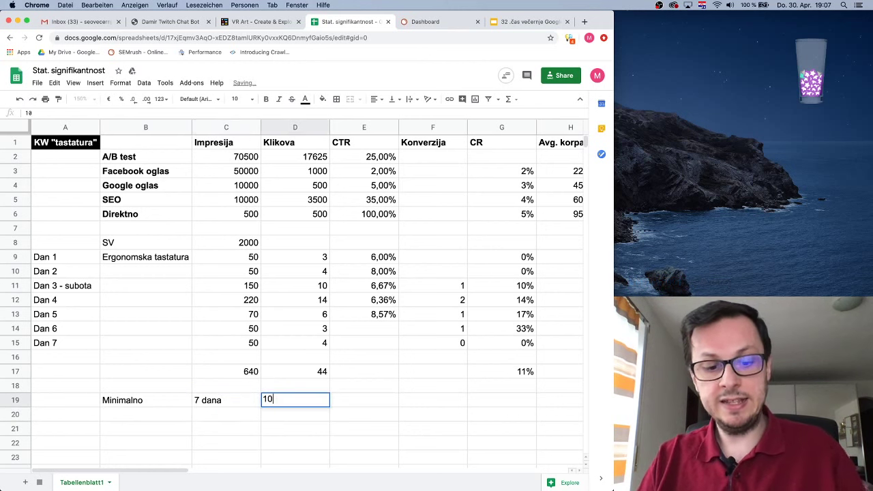
pyautogui.write('% klikova od broja impresija')
pyautogui.press('Return')
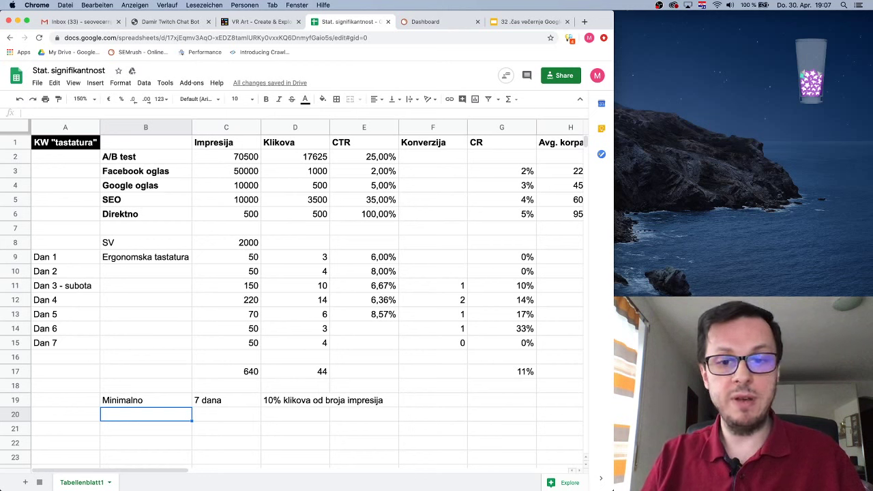
# Enter "OK mjerilo" in B20 and "30 dana" in C20.
pyautogui.write('O')
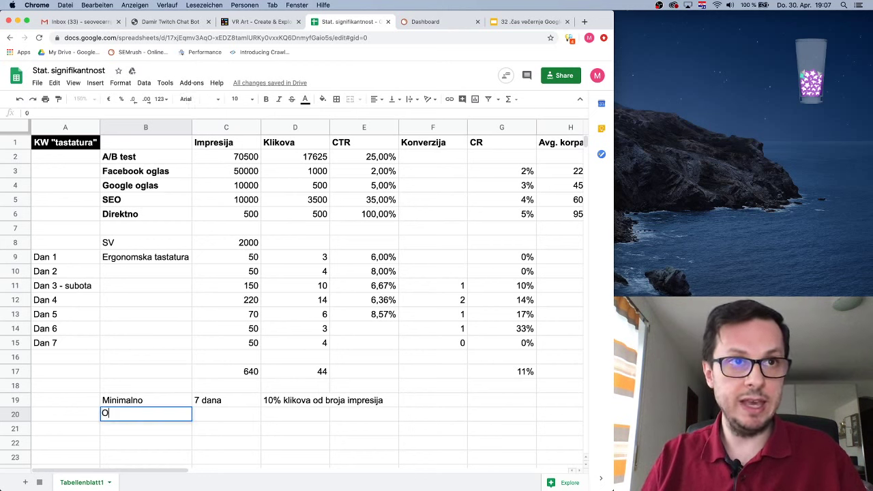
pyautogui.write('K mjerilo')
pyautogui.press('Tab')
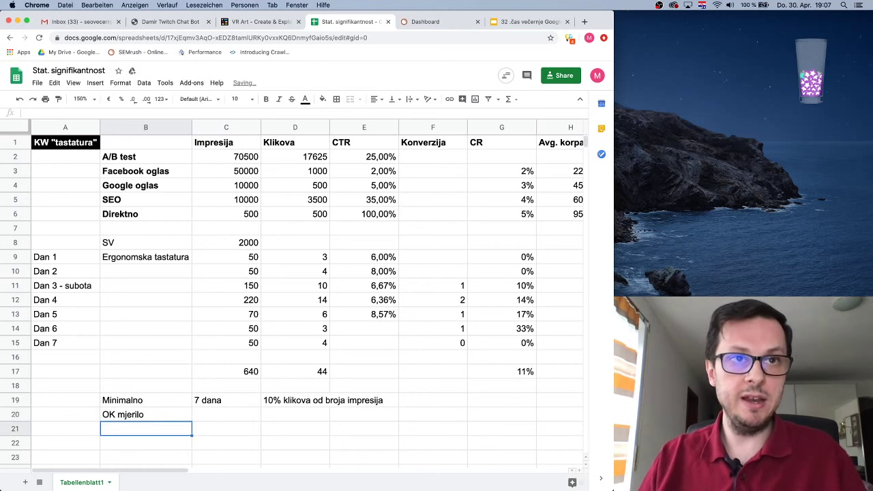
pyautogui.write('30 dana')
pyautogui.press('Return')
pyautogui.click(226, 414)
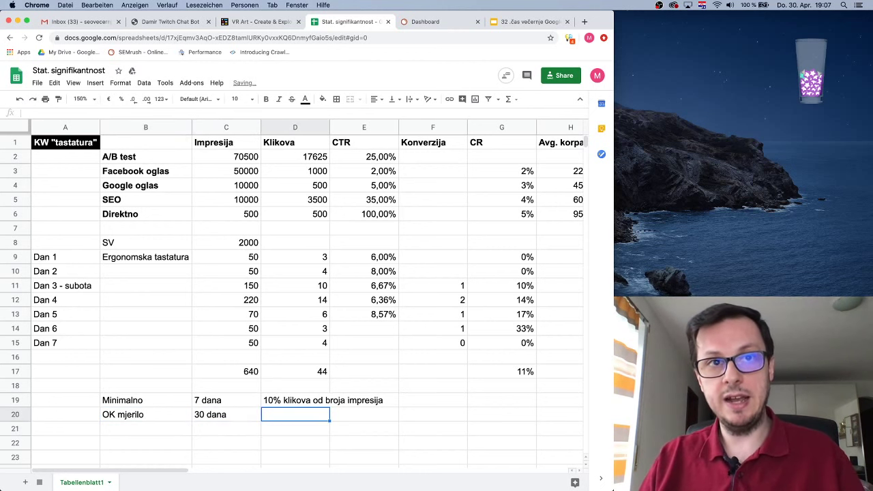
# Add "min. " before the 10% click rule in D19 and copy that rule down to D20.
pyautogui.click(285, 400)
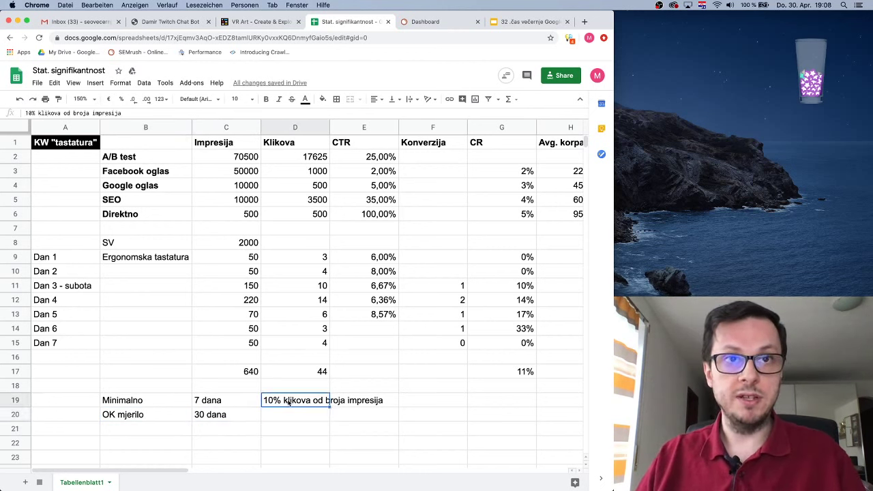
pyautogui.doubleClick(265, 400)
pyautogui.write('min.')
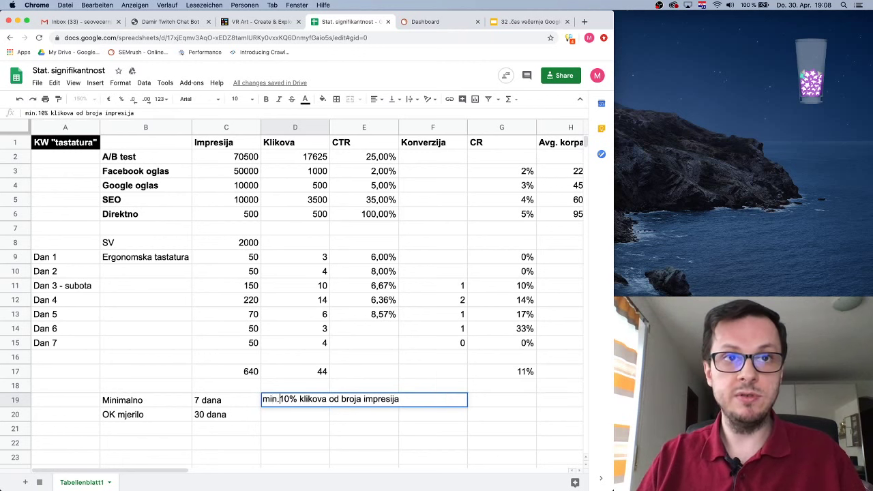
pyautogui.press('Return')
pyautogui.press('Up')
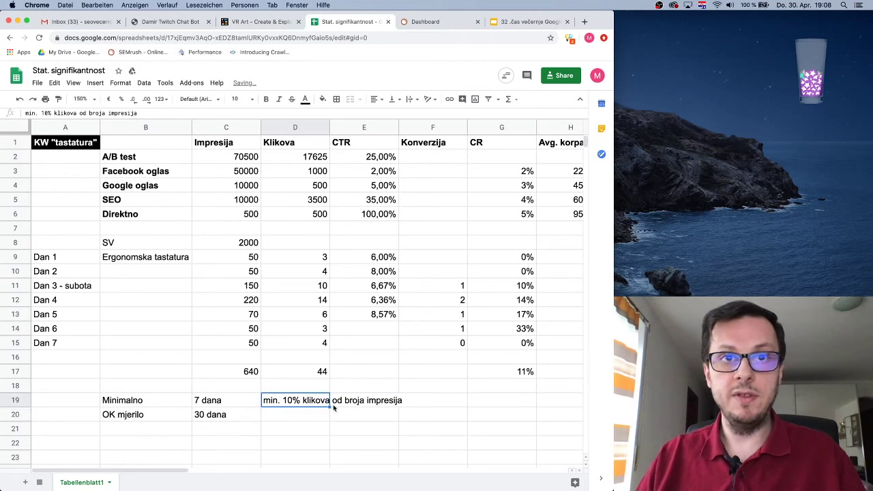
pyautogui.moveTo(329, 407); pyautogui.dragTo(328, 418)
pyautogui.click(341, 418)
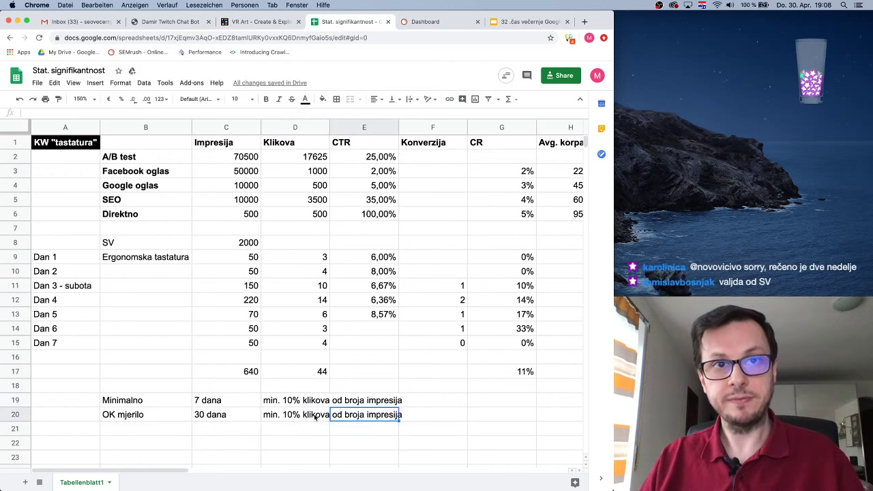
pyautogui.doubleClick(310, 417)
# Enter "Skoro pa sigurno" in B21 and fill the duration and click rule from C20:D20 down into row 21.
pyautogui.click(143, 428)
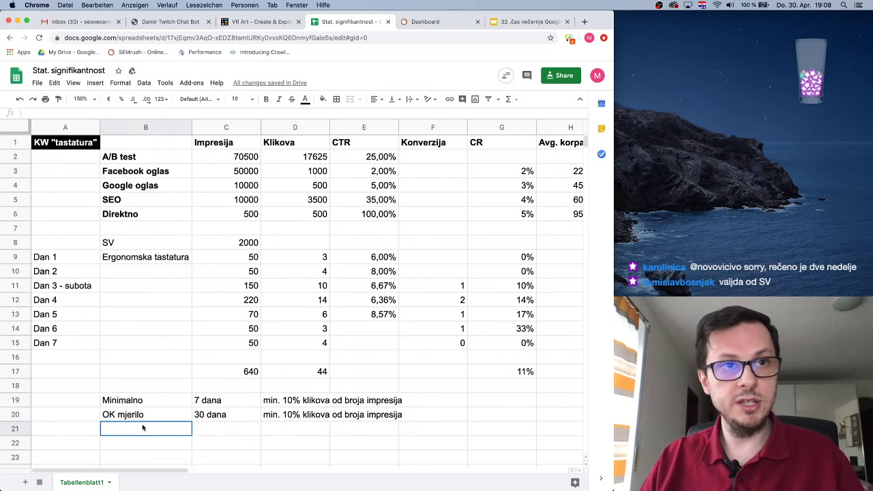
pyautogui.write('Skoro pa sigurno')
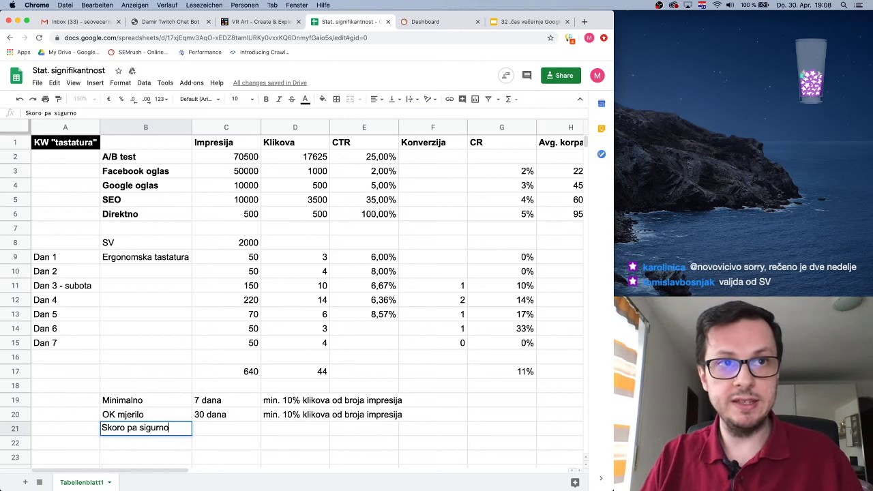
pyautogui.press('Return')
pyautogui.moveTo(258, 419); pyautogui.dragTo(320, 428)
# Change the percentage in D21's click rule to 25%.
pyautogui.doubleClick(291, 428)
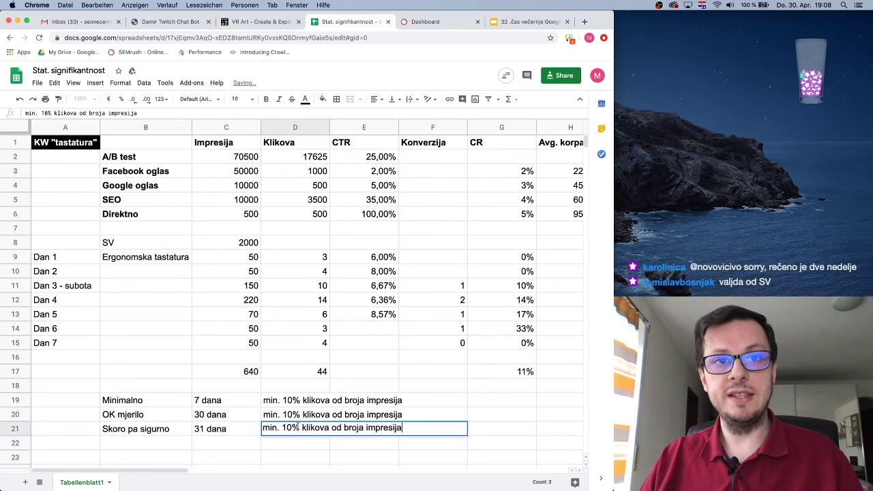
pyautogui.press('BackSpace')
pyautogui.press('BackSpace')
pyautogui.write('25')
pyautogui.press('Return')
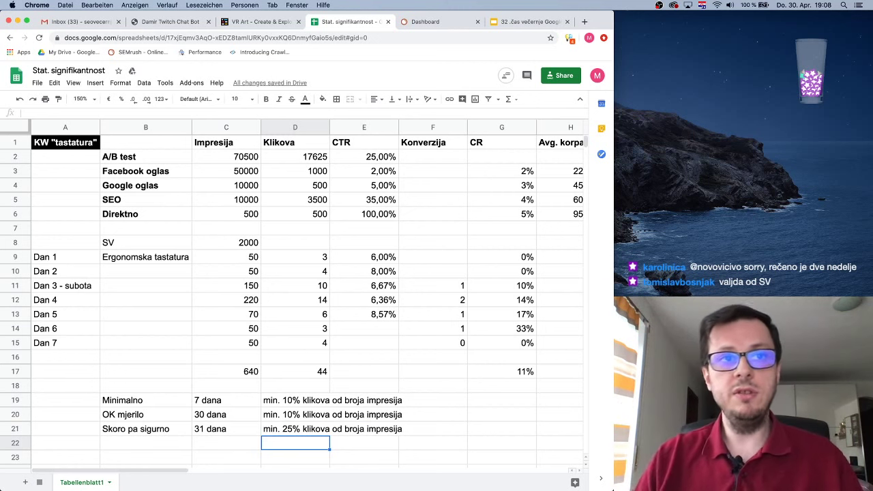
# Set the duration in C21 to "30 dana".
pyautogui.click(208, 428)
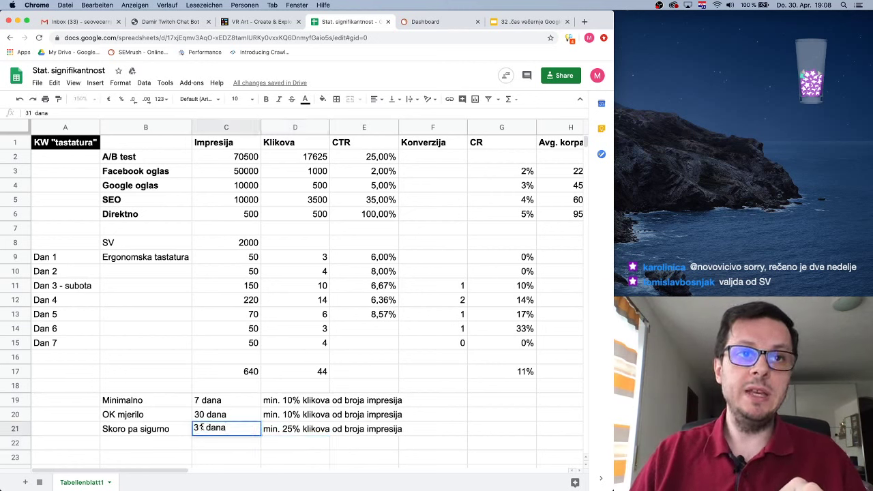
pyautogui.doubleClick(206, 428)
pyautogui.press('BackSpace')
pyautogui.write('0')
pyautogui.press('Return')
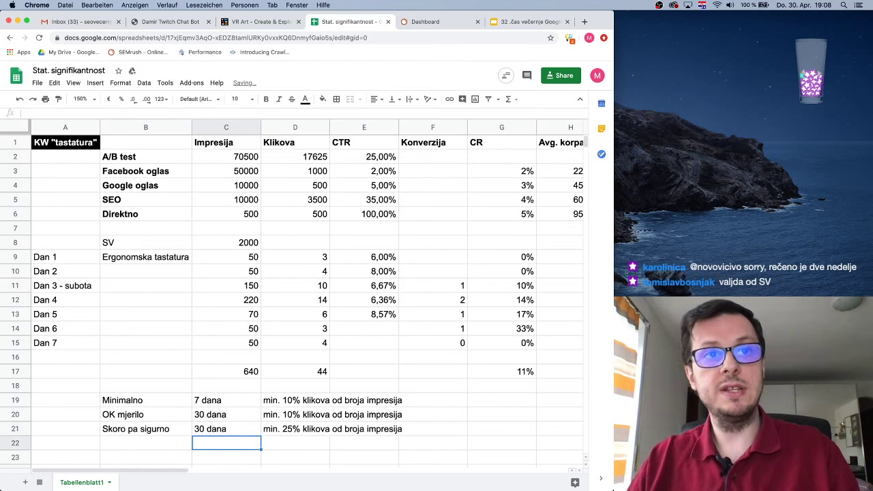
# Select the ROI column of the keyboard example from its header in J8 down to J15.
pyautogui.click(238, 243)
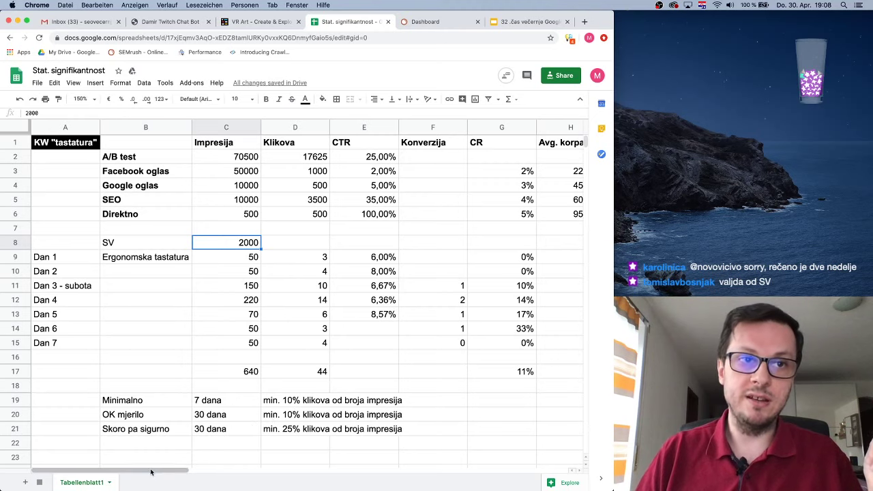
pyautogui.moveTo(152, 471); pyautogui.dragTo(234, 473)
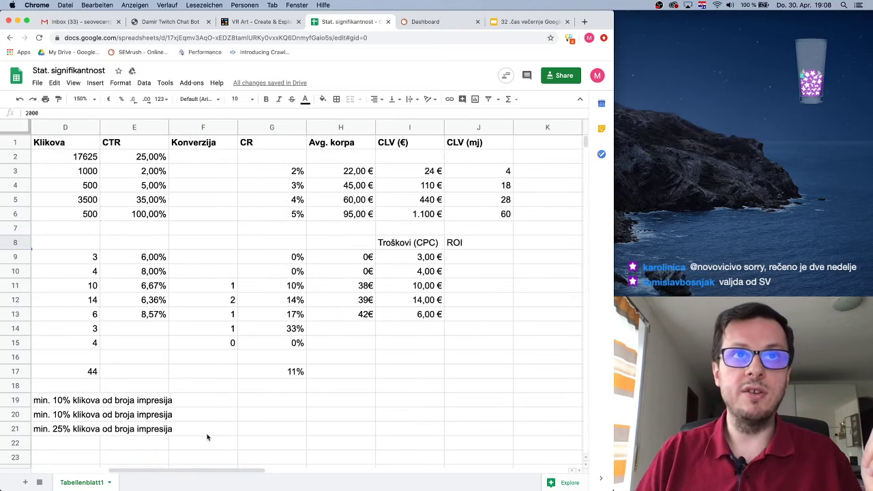
pyautogui.moveTo(464, 245); pyautogui.dragTo(474, 347)
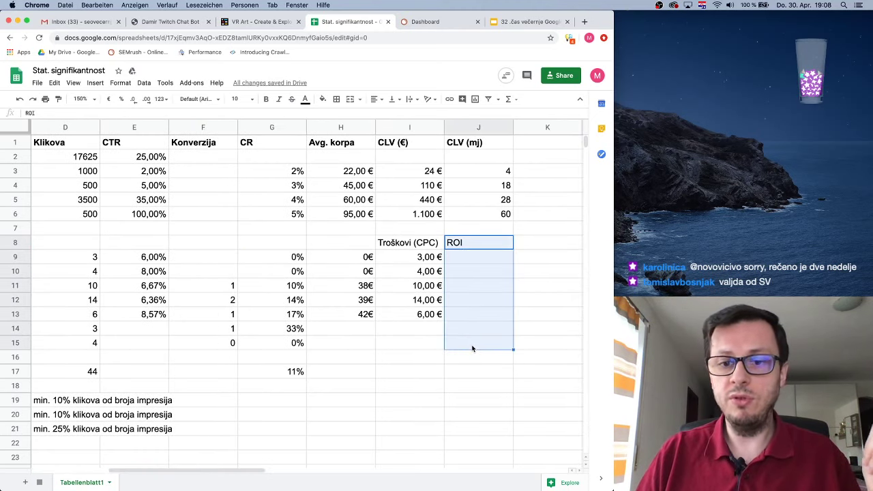
# Select the Troškovi (CPC) column of the keyboard example from I8 to I15 and review the daily rows beside it.
pyautogui.moveTo(391, 245); pyautogui.dragTo(394, 347)
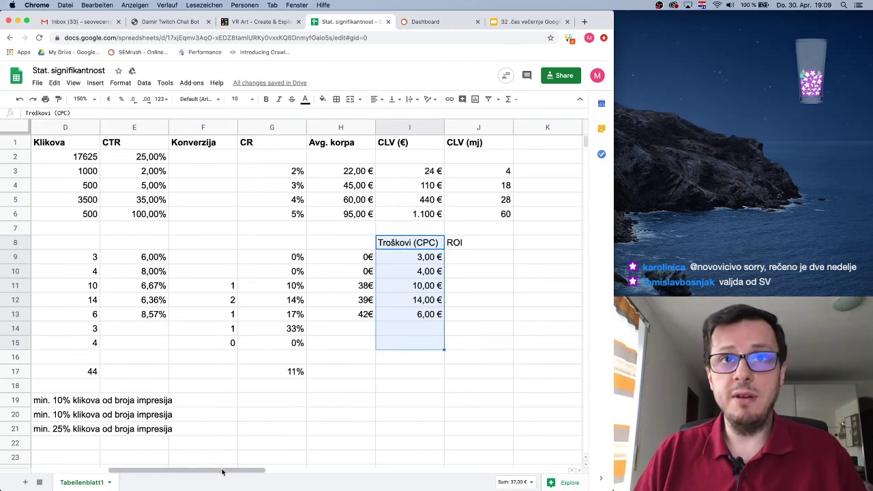
pyautogui.moveTo(222, 473)
pyautogui.mouseDown()
pyautogui.moveTo(136, 473)
pyautogui.moveTo(217, 478)
pyautogui.mouseUp()
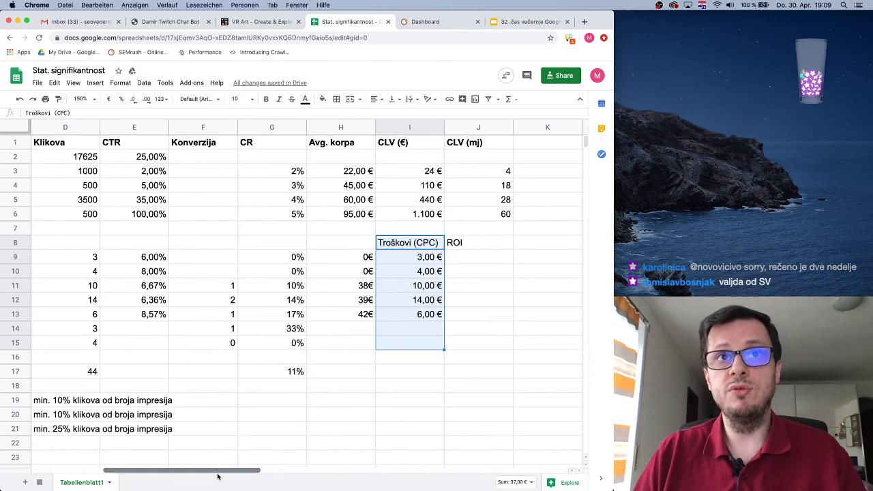
pyautogui.moveTo(217, 477); pyautogui.dragTo(148, 475)
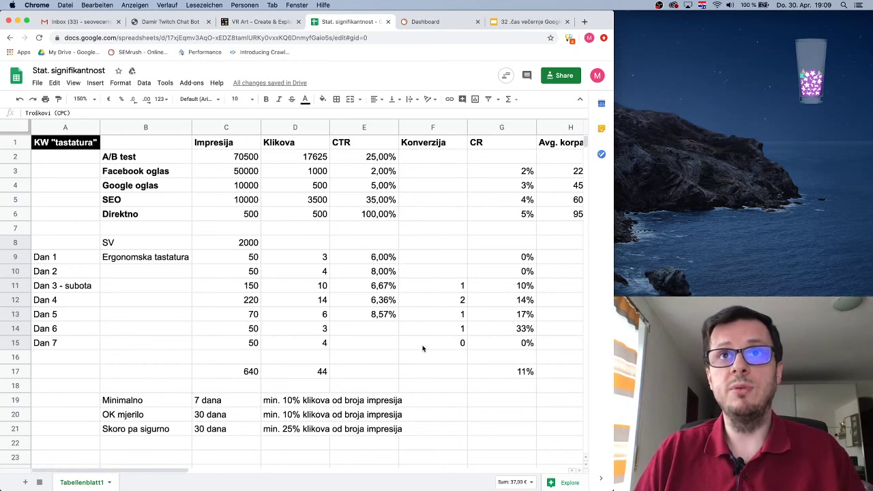
pyautogui.moveTo(113, 474); pyautogui.dragTo(140, 473)
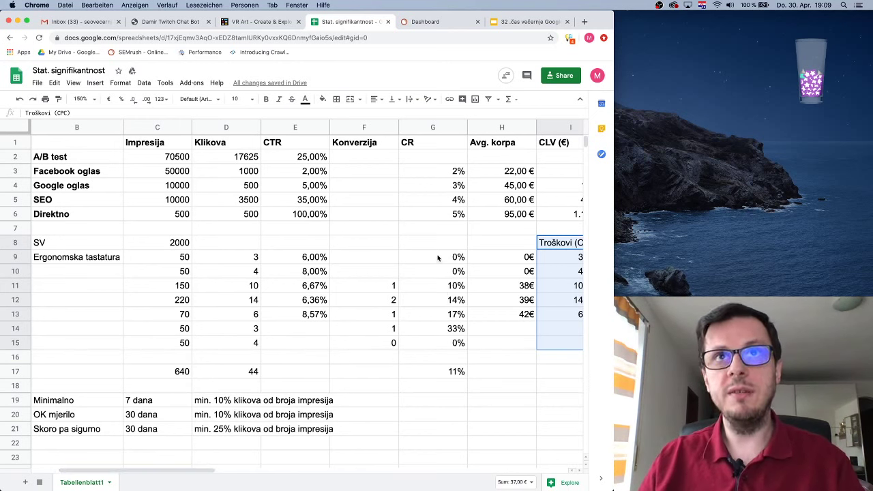
# Compare the daily CR values in G9:G15 with the Avg. korpa cells in H9:H15.
pyautogui.moveTo(451, 260); pyautogui.dragTo(452, 342)
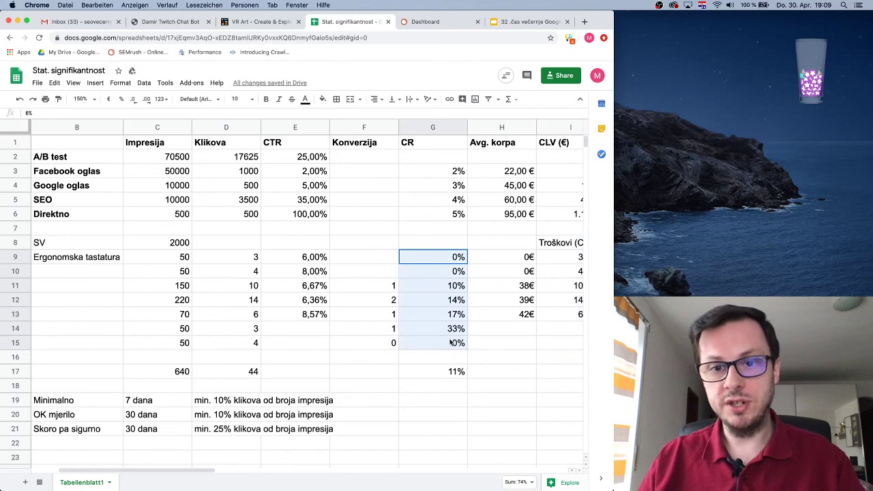
pyautogui.click(482, 333)
pyautogui.hscroll(2, 482, 333)
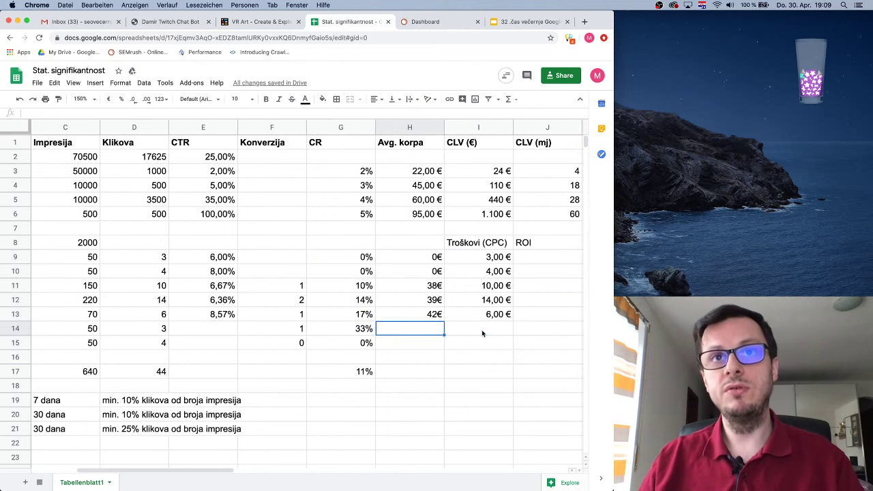
pyautogui.moveTo(428, 265); pyautogui.dragTo(426, 344)
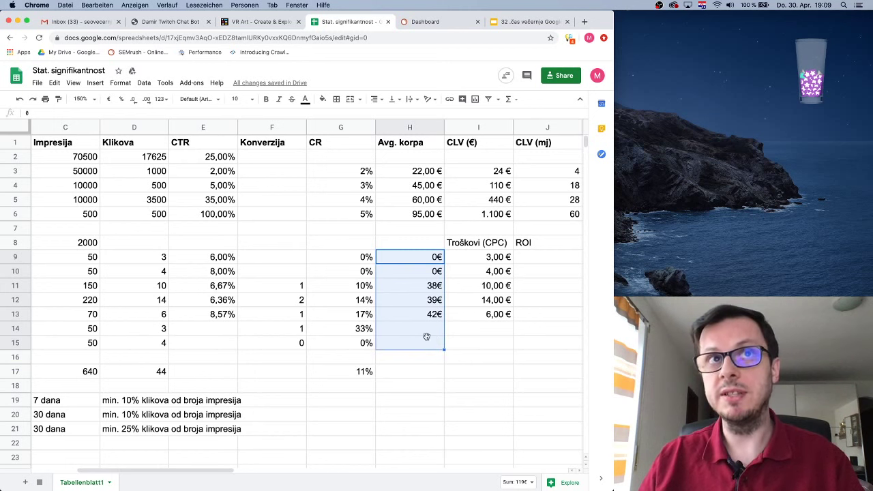
pyautogui.click(427, 344)
pyautogui.moveTo(358, 259); pyautogui.dragTo(355, 351)
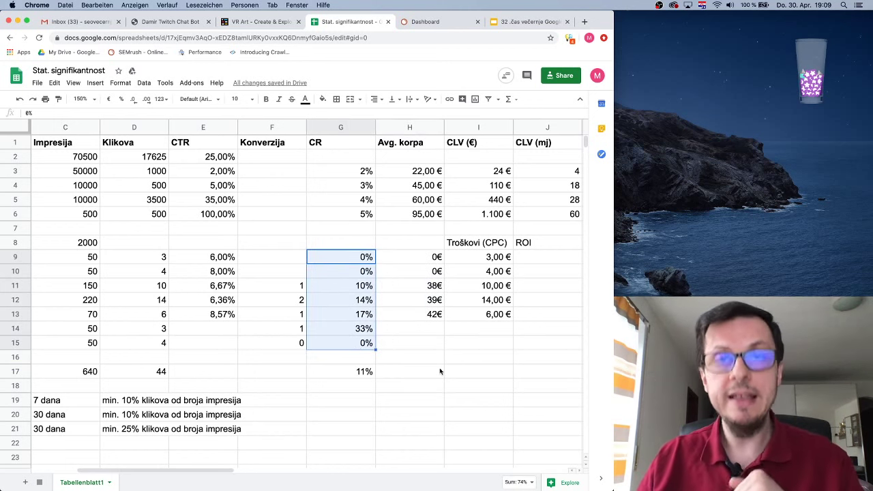
pyautogui.moveTo(429, 260); pyautogui.dragTo(429, 346)
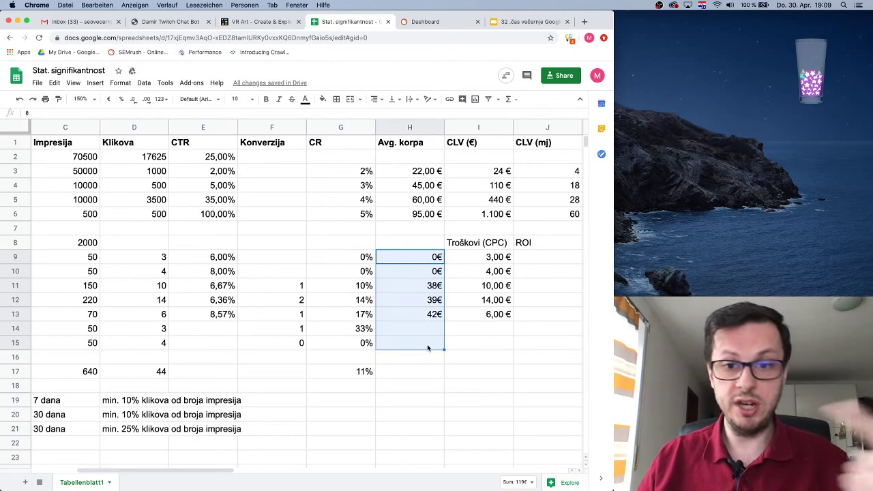
pyautogui.click(485, 344)
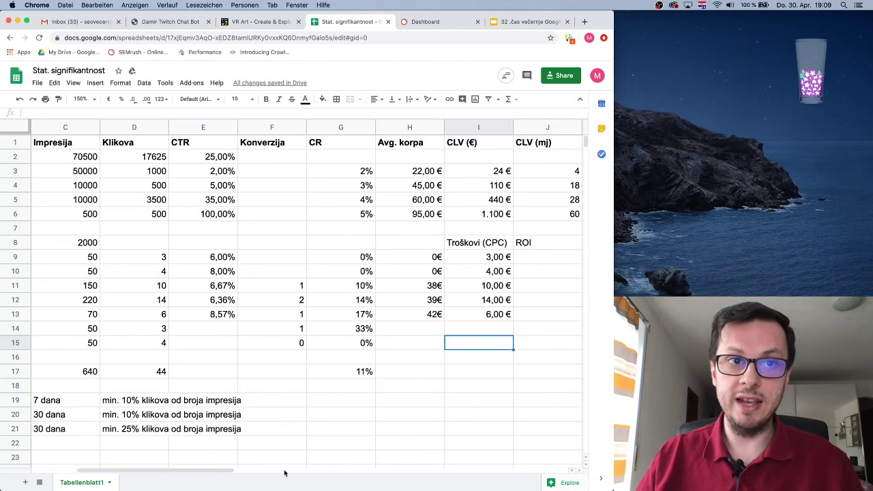
# Insert "mj." before "impresija" in D21's click rule so it reads "min. 25% klikova od broja mj. impresija".
pyautogui.moveTo(193, 472); pyautogui.dragTo(148, 472)
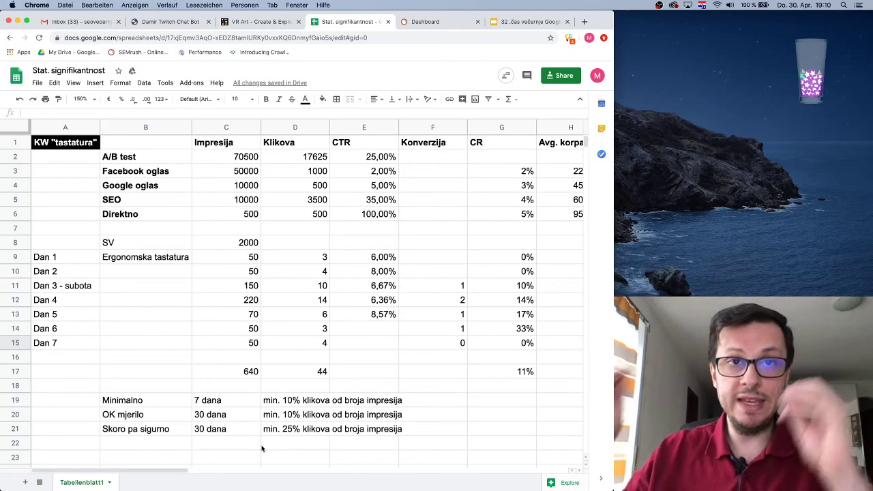
pyautogui.click(278, 429)
pyautogui.doubleClick(279, 428)
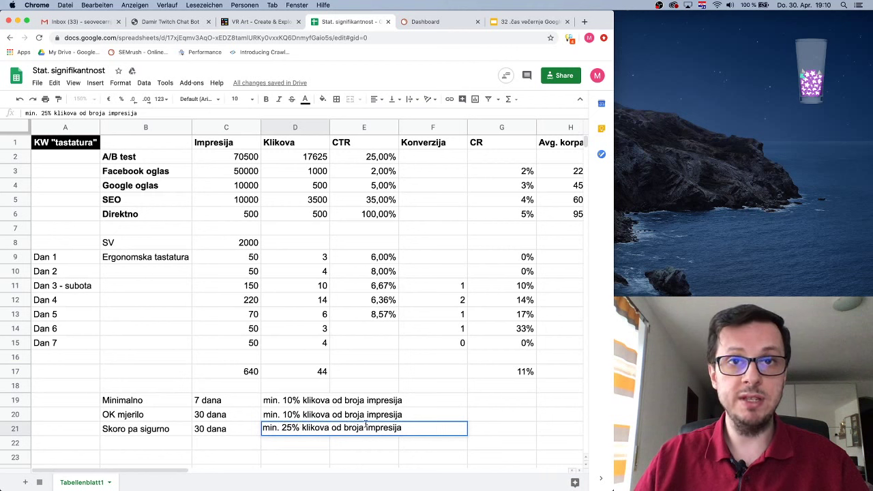
pyautogui.write('mj.')
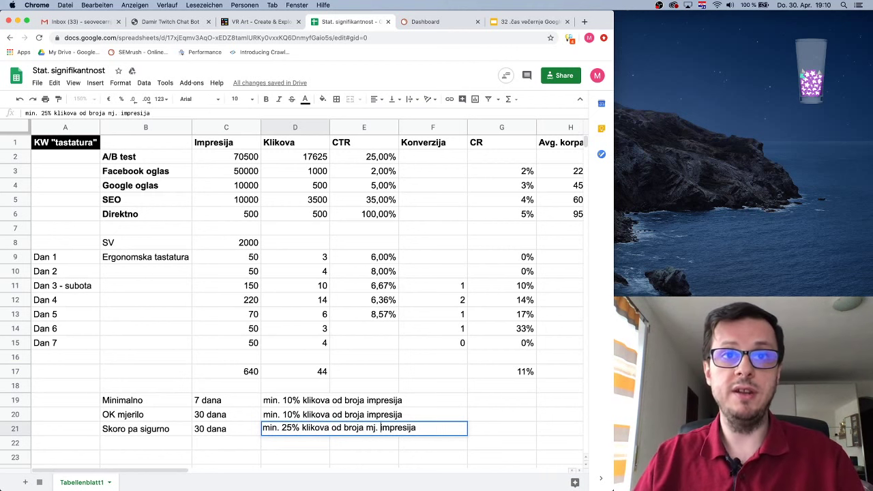
pyautogui.press('Return')
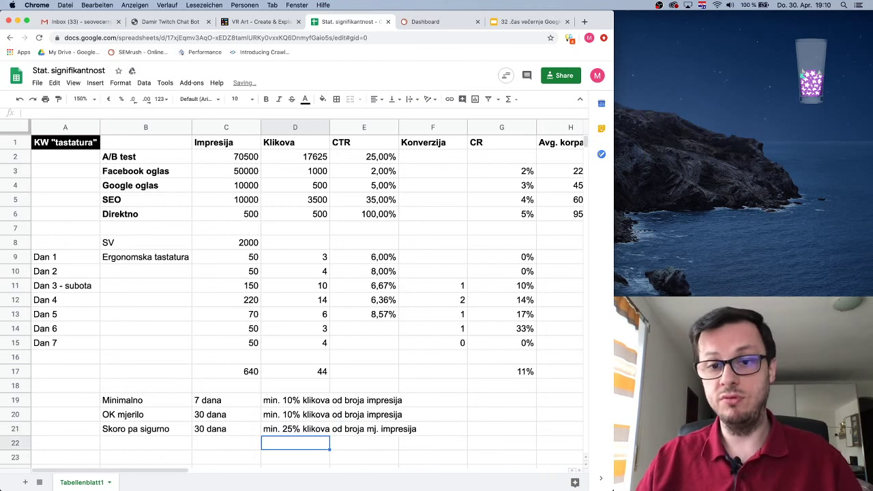
# Examine row 21's thresholds, the SV value in C8, and the SEO row's CR and average basket.
pyautogui.click(292, 433)
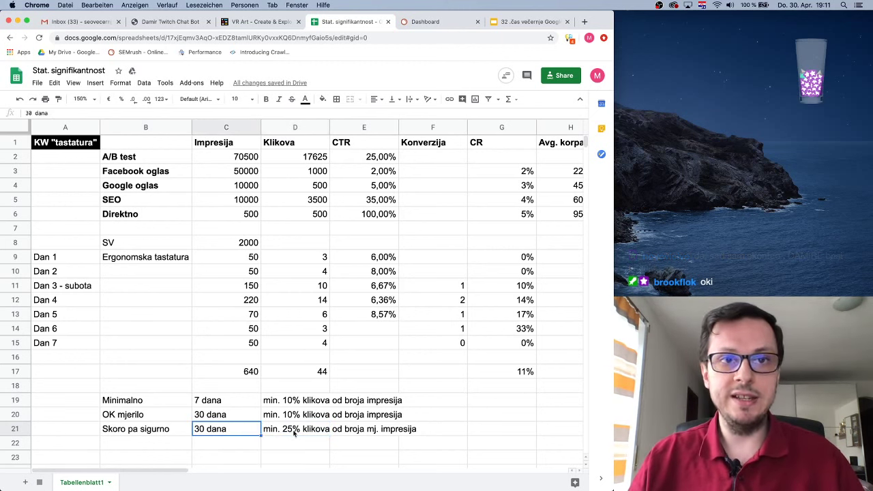
pyautogui.click(258, 244)
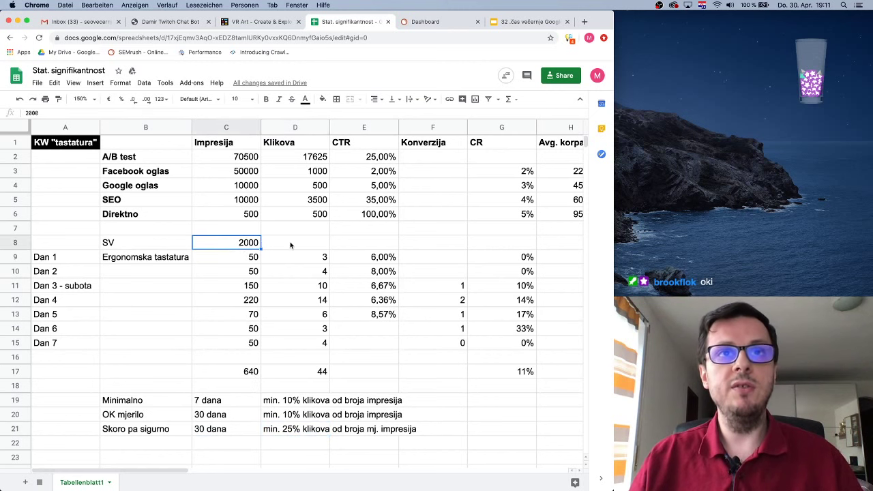
pyautogui.hscroll(3, 320, 246)
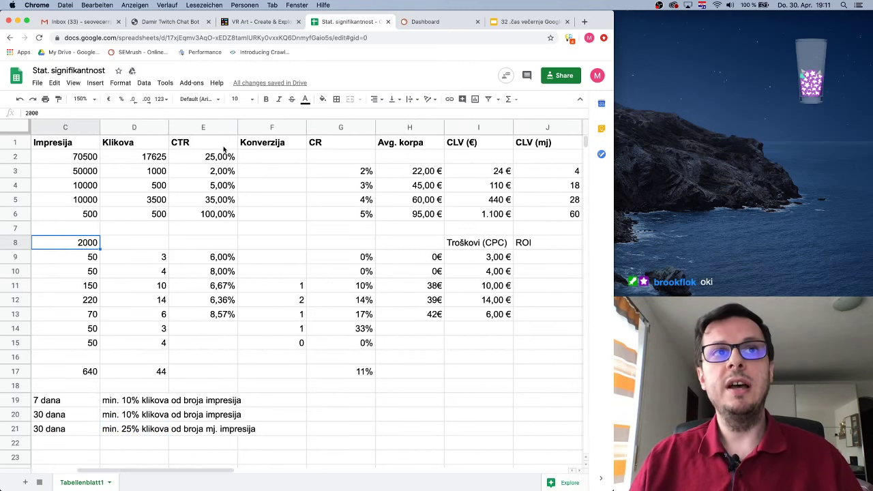
pyautogui.click(362, 200)
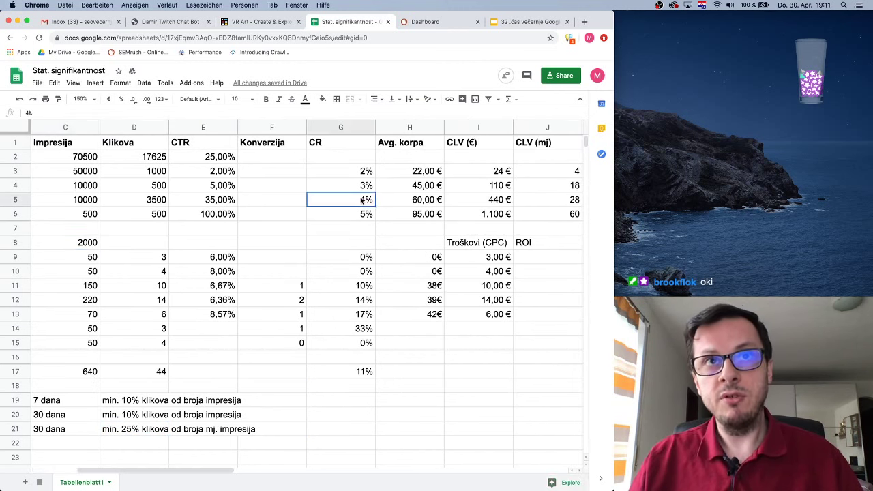
pyautogui.hscroll(-3, 204, 215)
pyautogui.click(157, 205)
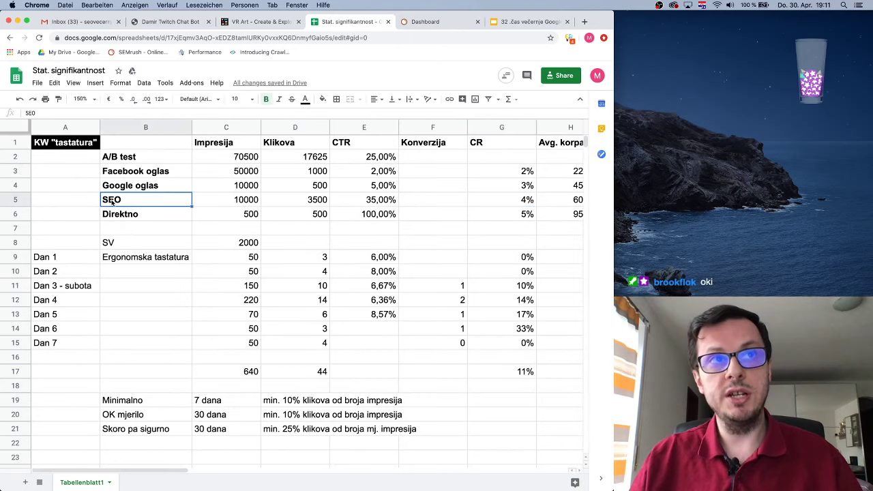
pyautogui.hscroll(3, 410, 204)
pyautogui.click(361, 203)
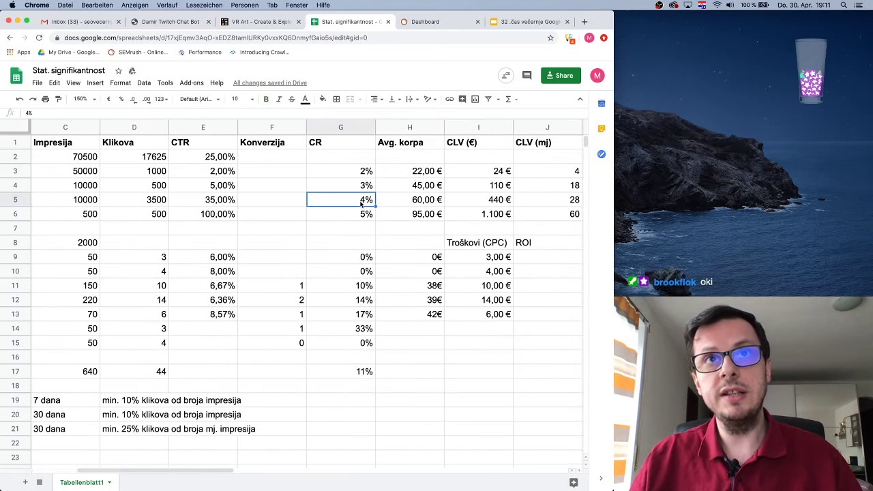
pyautogui.click(417, 203)
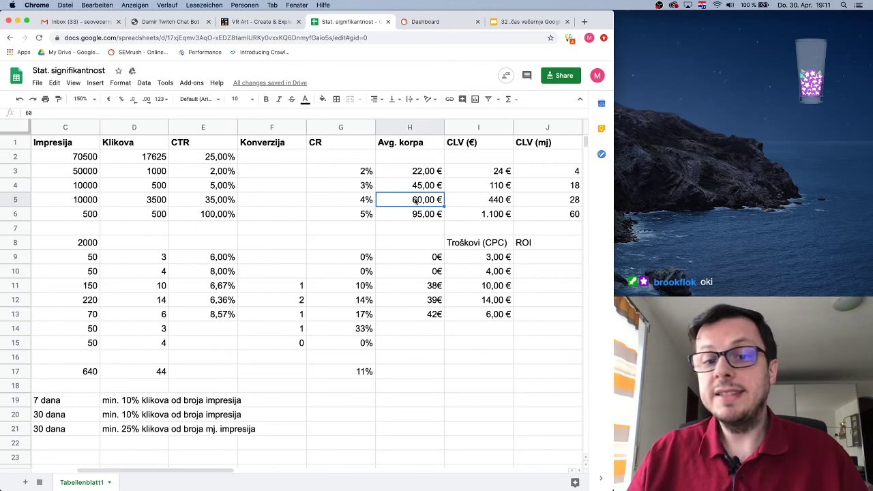
pyautogui.click(355, 203)
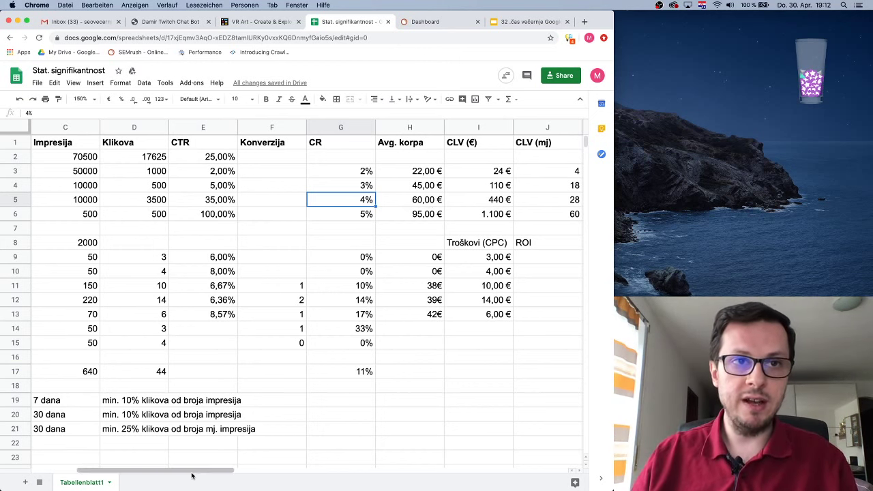
pyautogui.moveTo(195, 472); pyautogui.dragTo(104, 472)
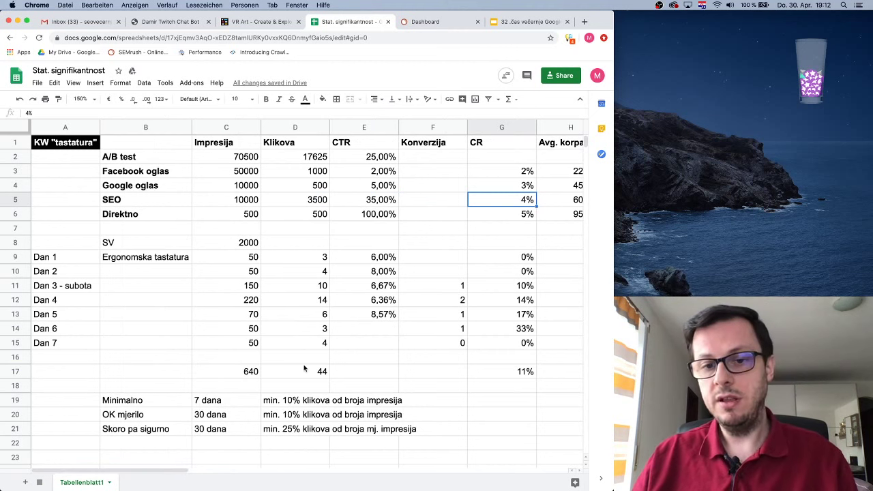
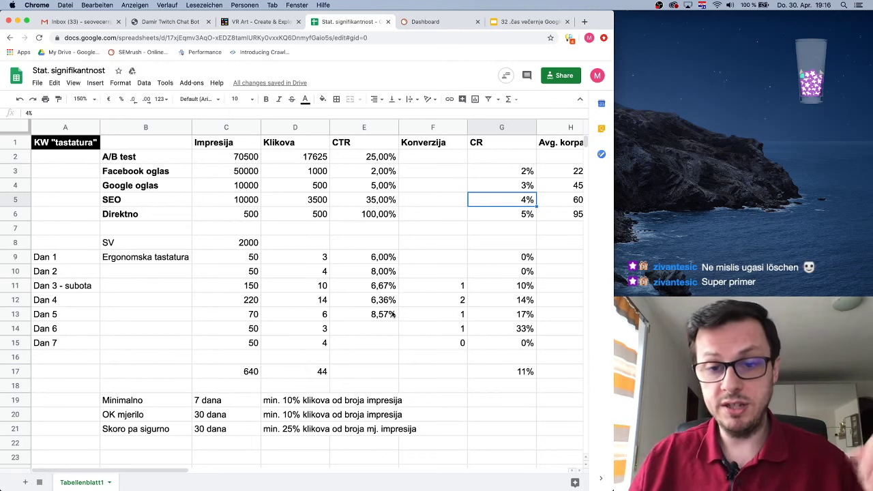
# Switch to the VR Art page, remove "#explore" from its address, reload it and copy the vrallart.com URL.
pyautogui.click(259, 21)
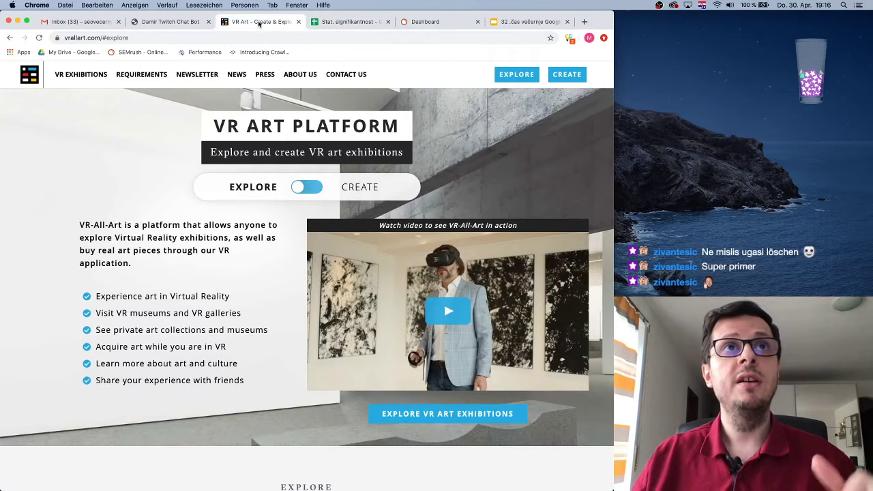
pyautogui.moveTo(101, 38); pyautogui.dragTo(164, 37)
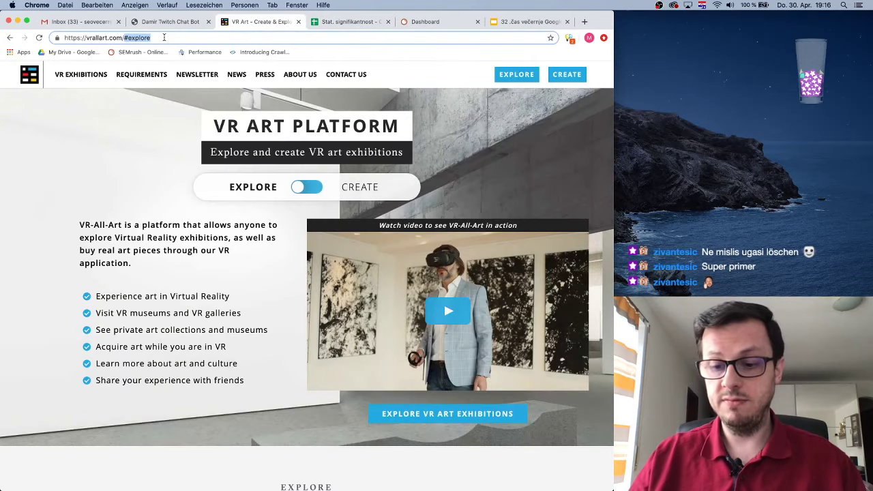
pyautogui.press('BackSpace')
pyautogui.press('Return')
pyautogui.click(164, 37)
pyautogui.press('super+c')
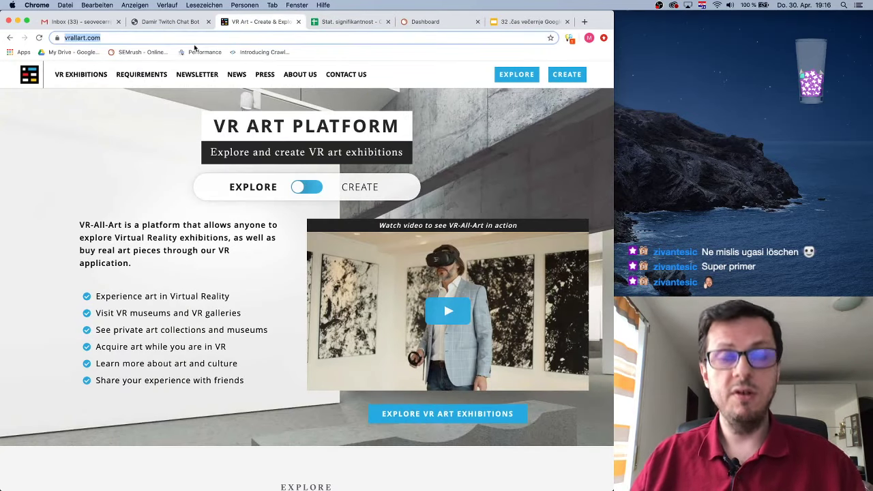
pyautogui.click(421, 21)
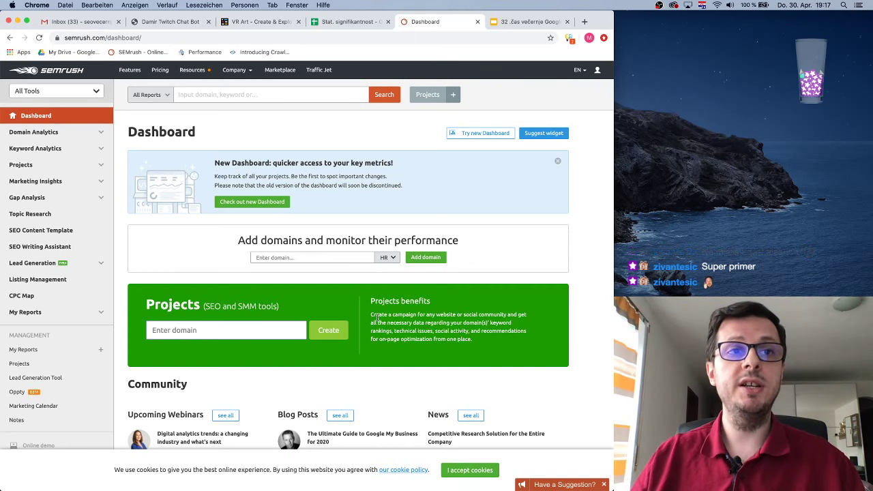
pyautogui.press('super+v')
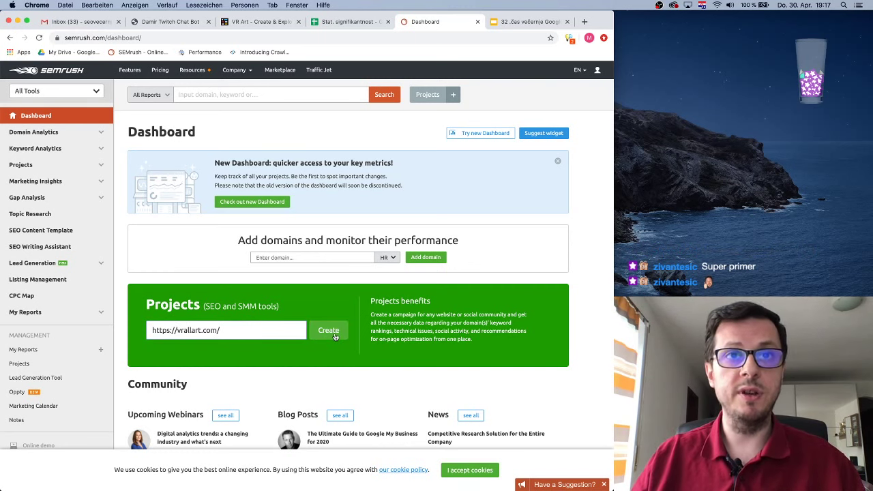
pyautogui.click(329, 332)
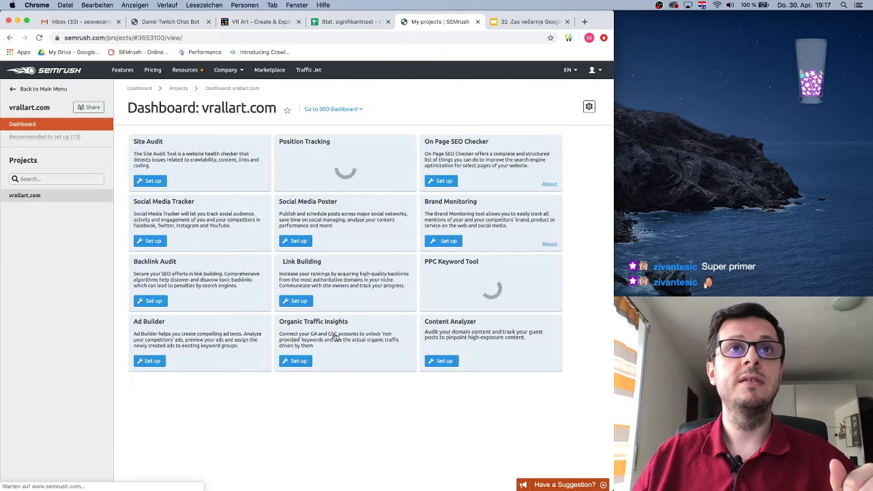
# Open the Site Audit setup for vrallart.com and set the limit of checked pages to 1,000 per audit.
pyautogui.scroll(-1, 328, 230)
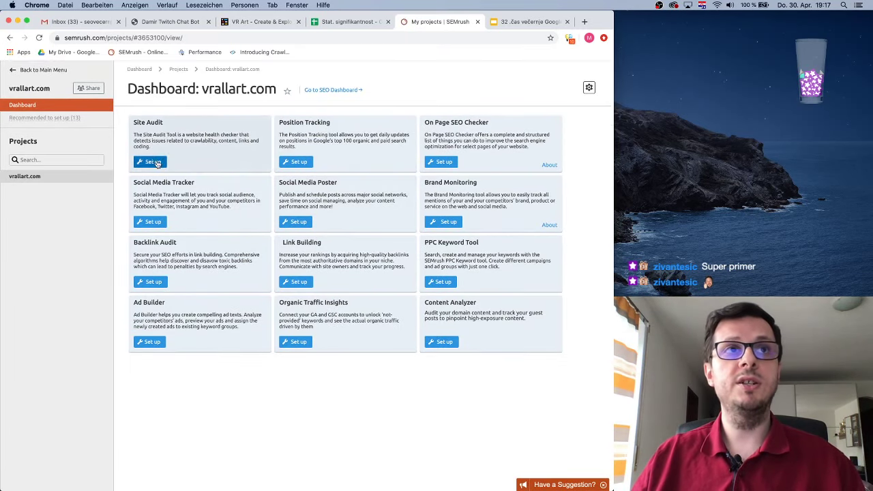
pyautogui.scroll(1, 185, 152)
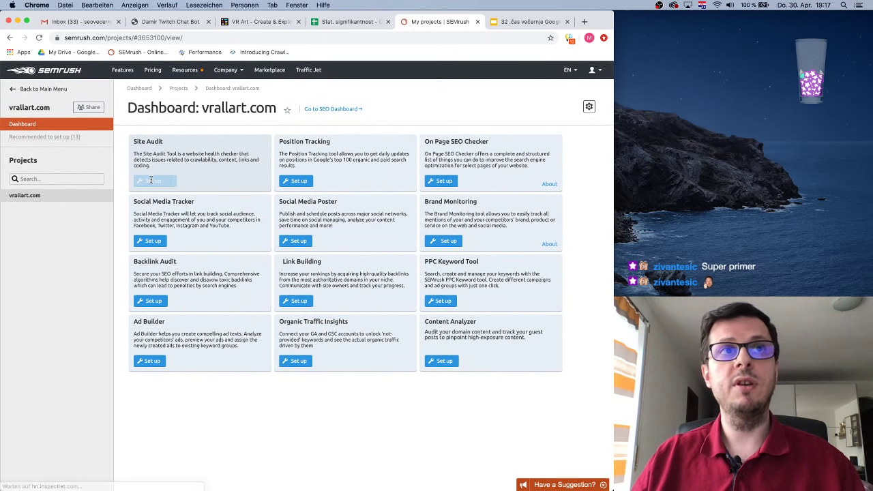
pyautogui.click(152, 180)
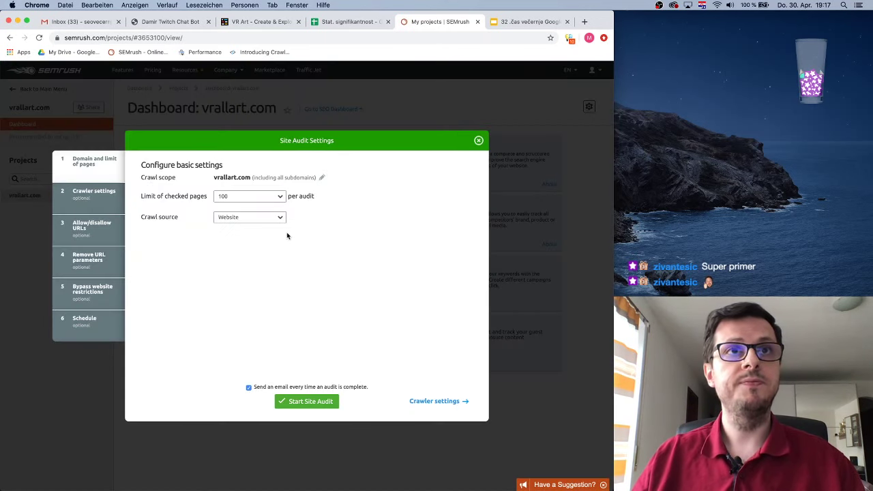
pyautogui.click(250, 198)
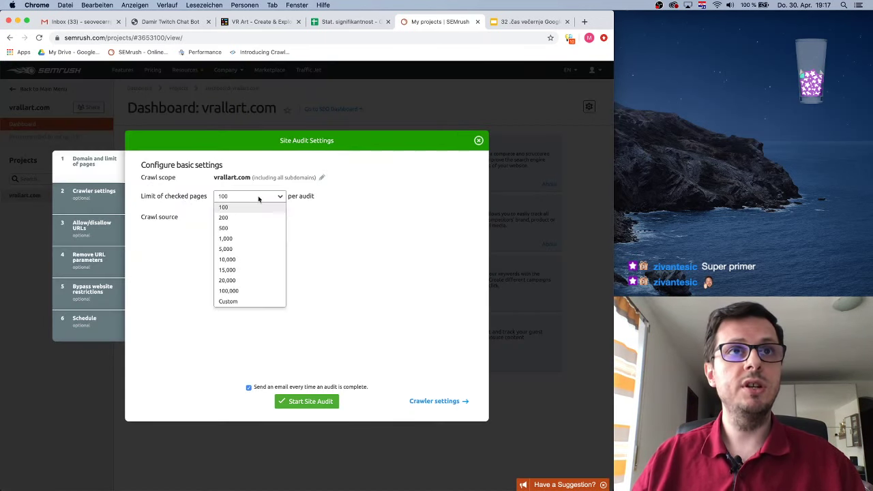
pyautogui.click(232, 229)
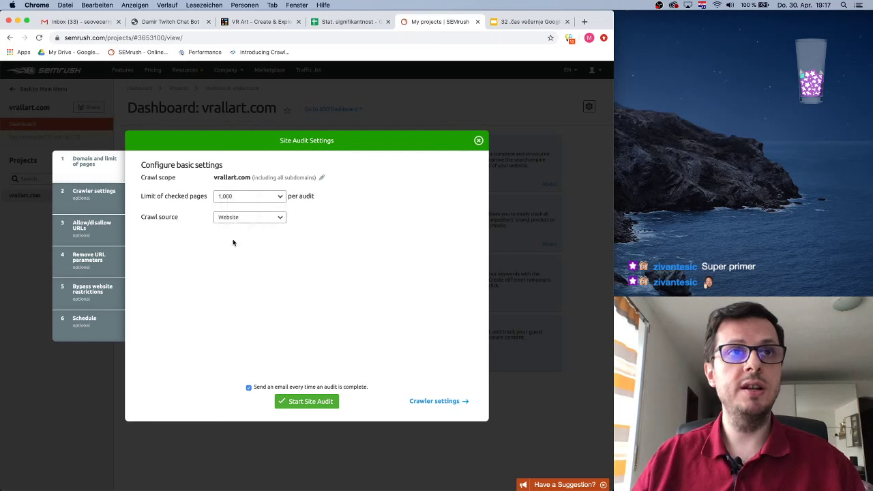
# Keep Website as the crawl source and start the Site Audit for vrallart.com.
pyautogui.click(257, 220)
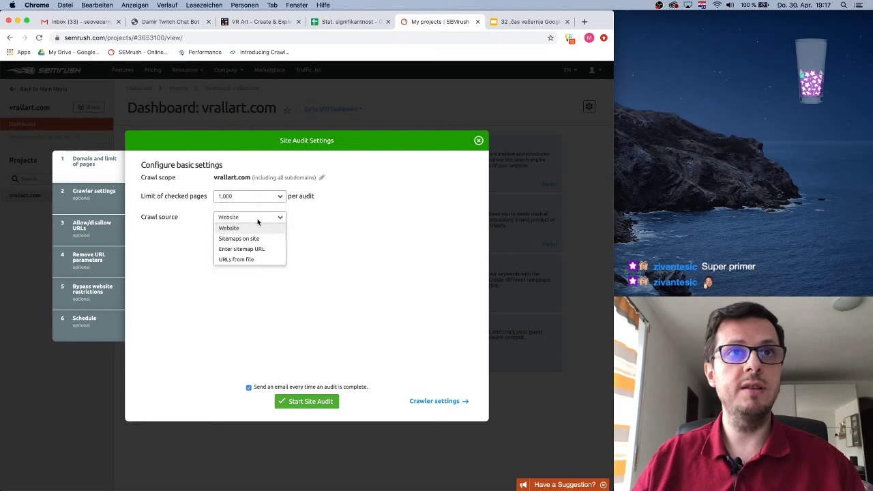
pyautogui.click(317, 223)
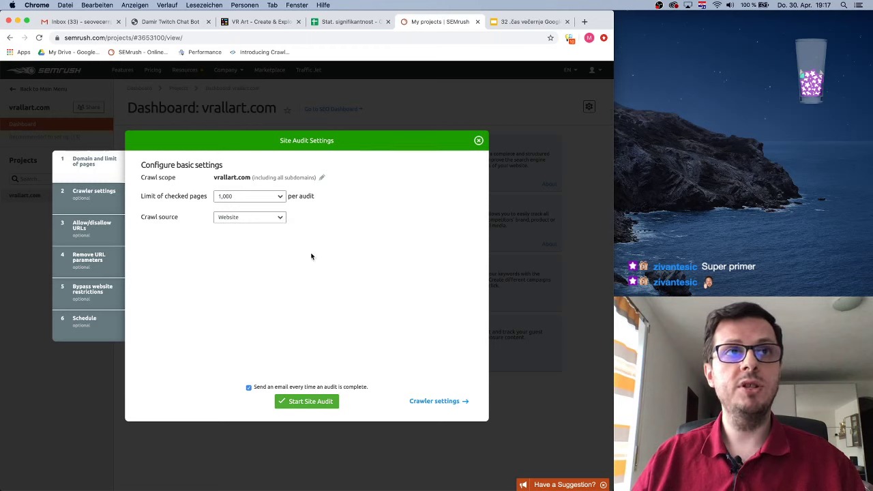
pyautogui.click(315, 402)
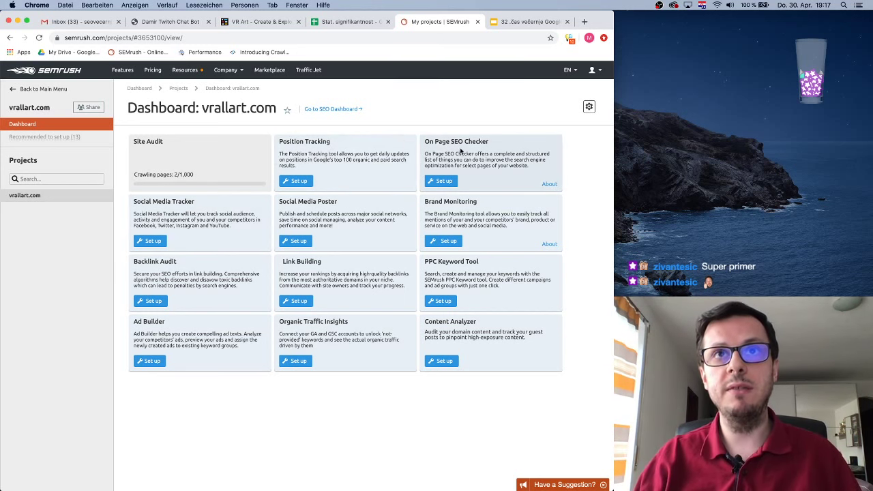
# Examine the keywords and ranking pages that the On Page SEO Checker setup auto-imports for United States - English, and leave without collecting ideas.
pyautogui.click(445, 182)
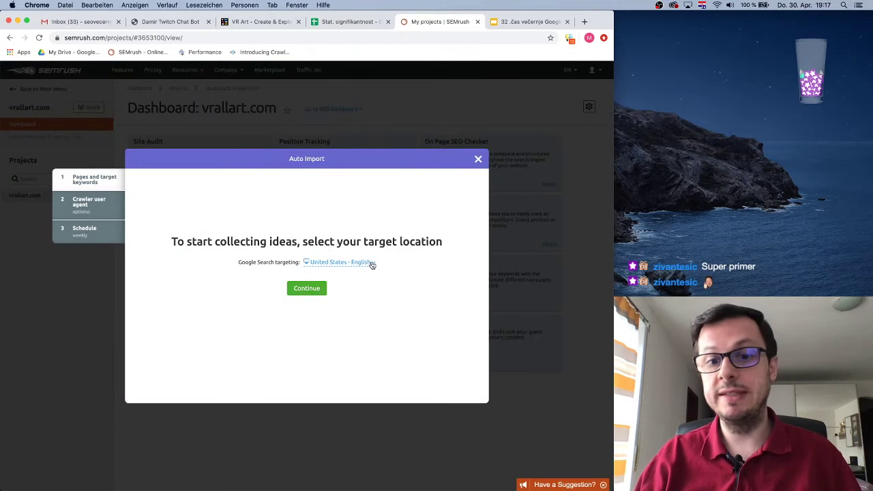
pyautogui.click(307, 288)
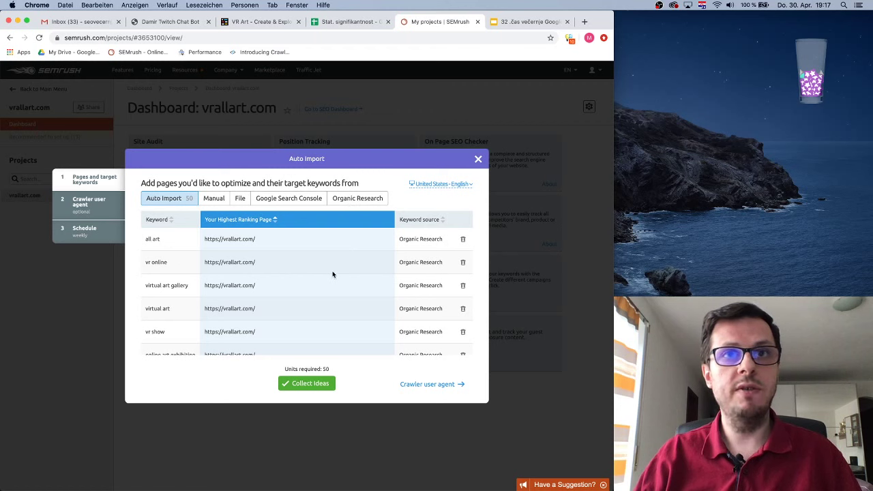
pyautogui.scroll(-10, 333, 274)
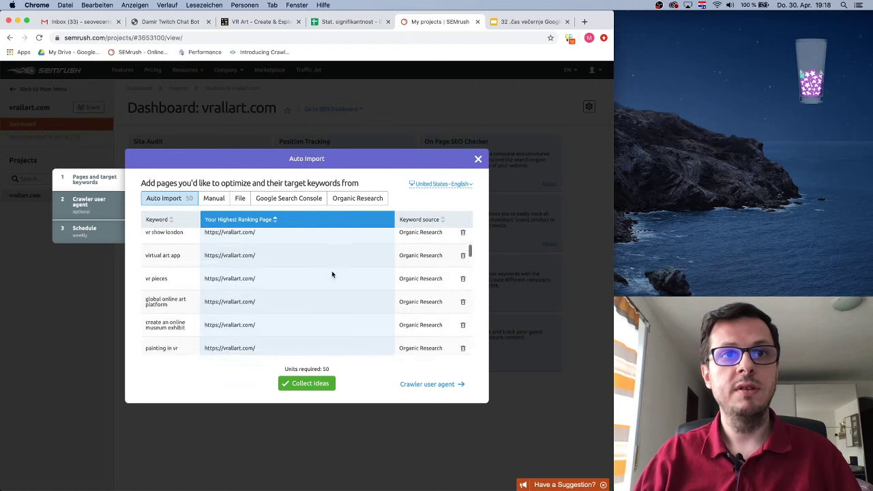
pyautogui.scroll(-10, 332, 274)
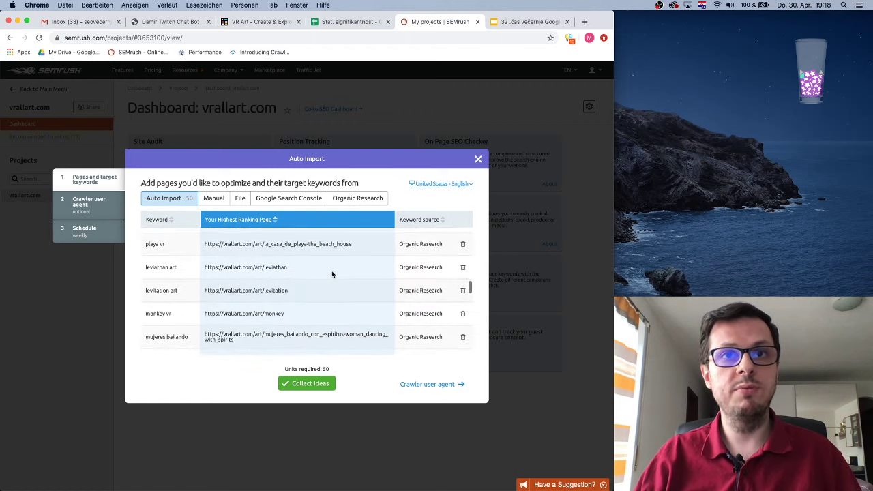
pyautogui.scroll(5, 333, 274)
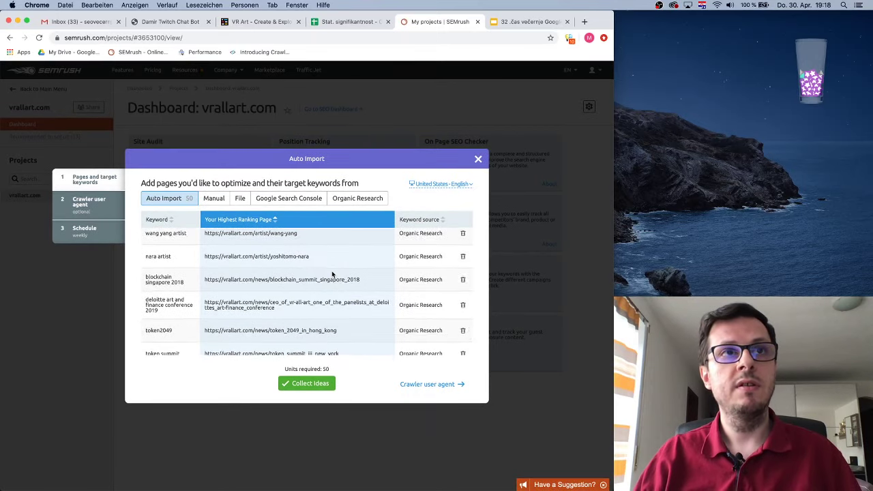
pyautogui.scroll(10, 332, 274)
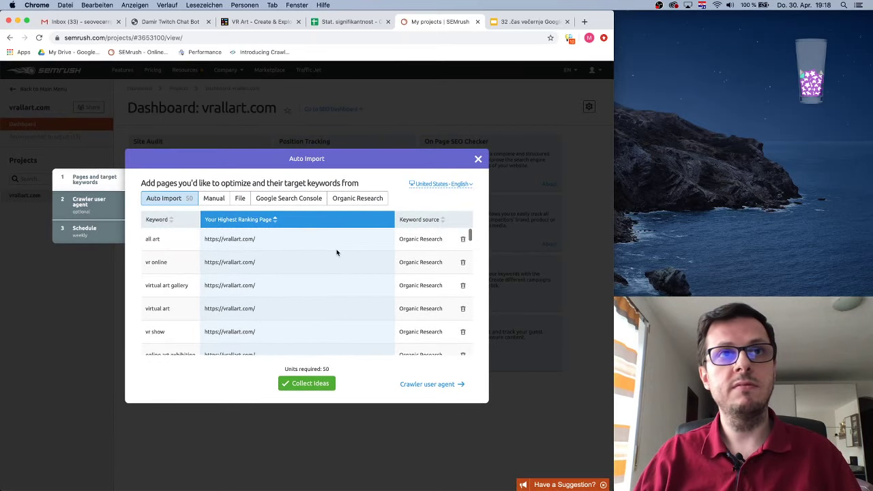
pyautogui.click(287, 199)
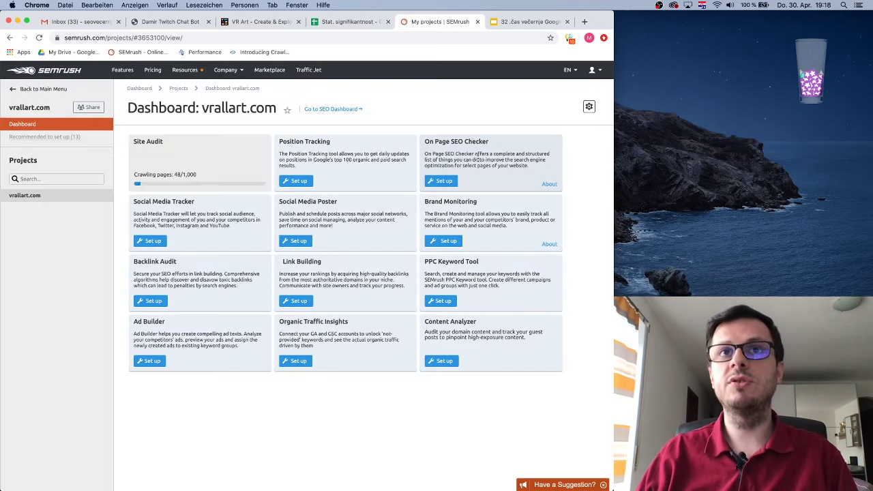
pyautogui.click(478, 158)
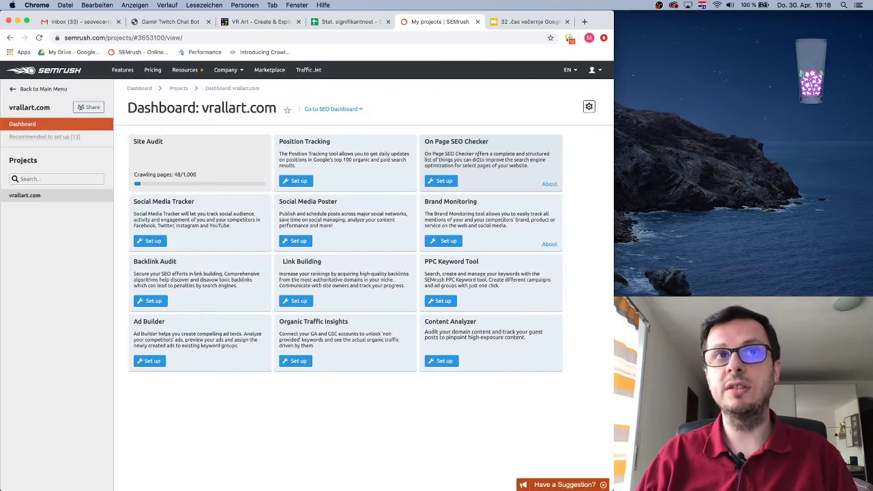
# Set up a Position Tracking campaign for vrallart.com with mobile as the device and United States as the location, and proceed to its keywords.
pyautogui.click(297, 180)
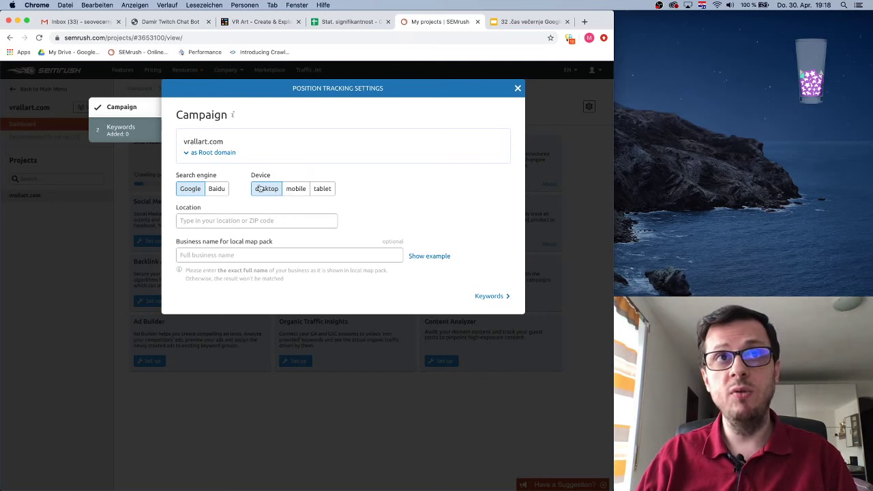
pyautogui.click(295, 191)
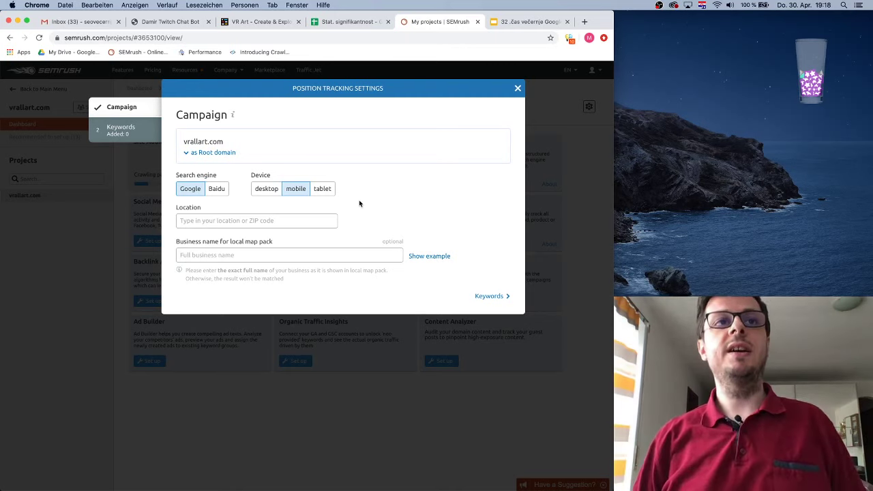
pyautogui.click(307, 219)
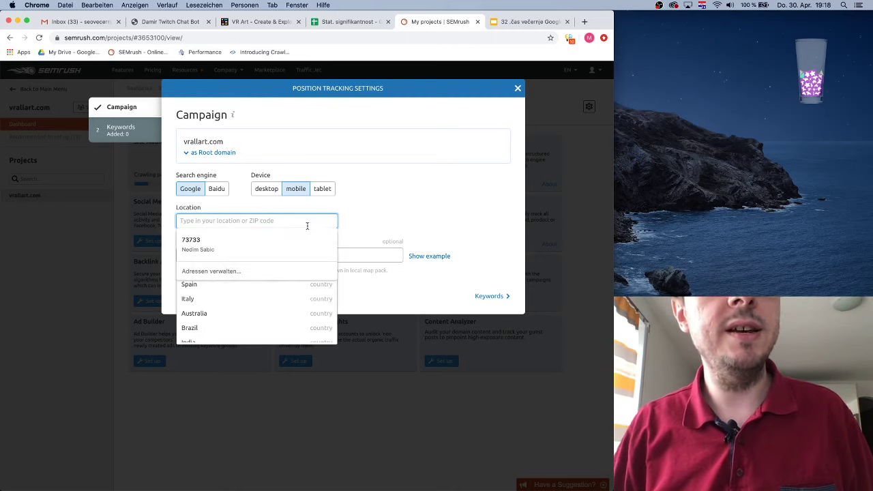
pyautogui.write('Uni')
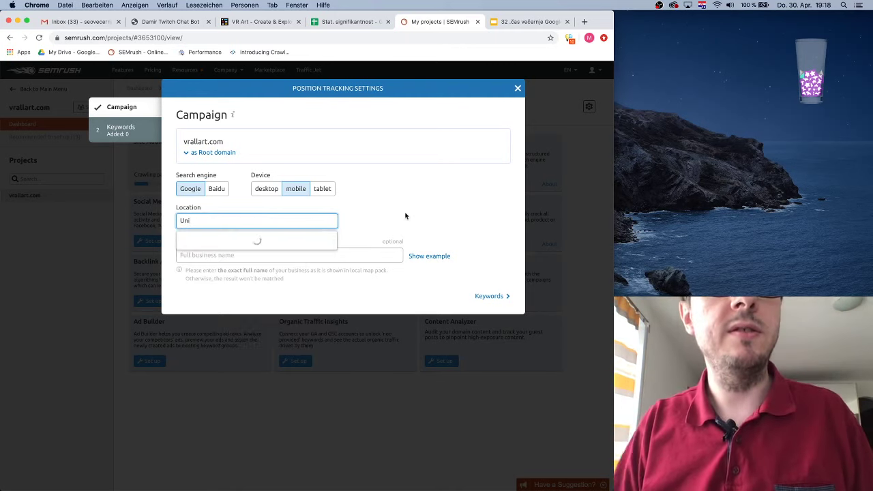
pyautogui.click(235, 240)
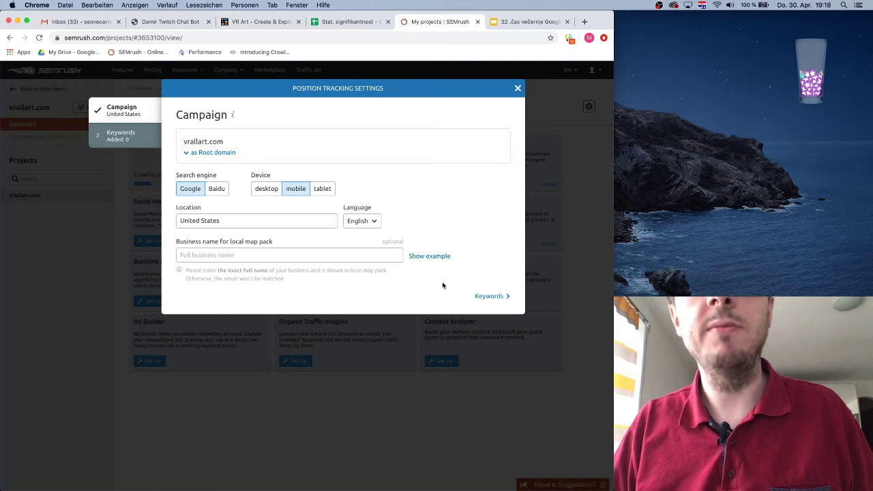
pyautogui.click(497, 296)
# Enter the tracking keywords VR art, VR museum, VR gallery, VR artist, Virtual reality art exhibition, online art gallery and online art museum, one per line.
pyautogui.click(256, 187)
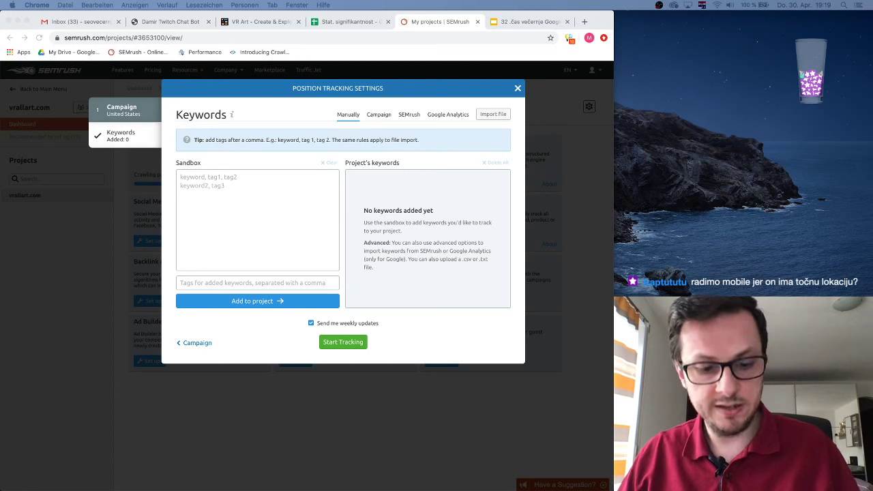
pyautogui.click(251, 220)
pyautogui.write('VR art VR museum VR gallery VR artist Virtual reality art exhibition online art gallery online art museum')
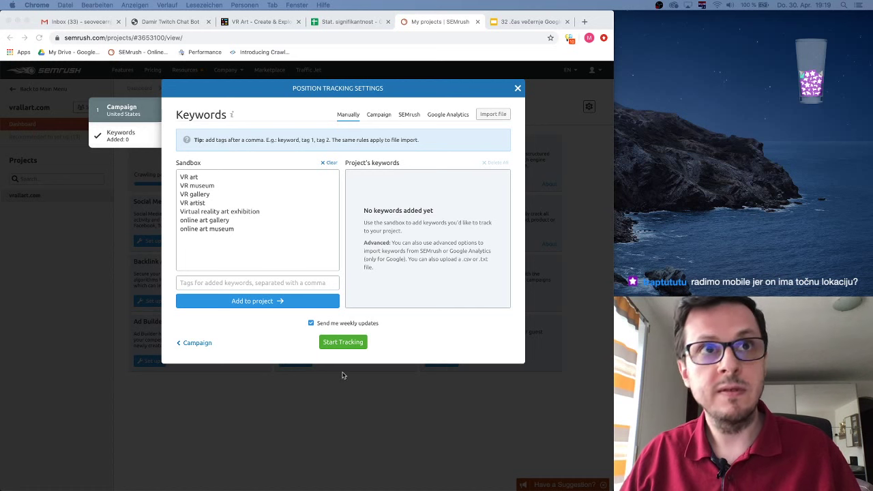
# Add "virtual reality technology and museum exhibit", "virtual art gallery" and "virtual art museum tours" to the keywords, without blank lines between them.
pyautogui.click(210, 240)
pyautogui.write('virtual reality technology and museum exhibit    virtual art gallery virtual art museum tours')
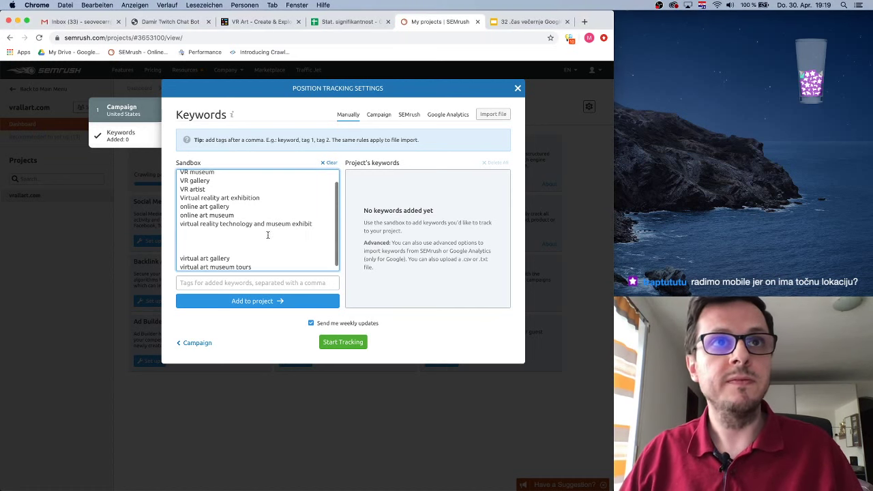
pyautogui.click(243, 250)
pyautogui.press('BackSpace')
pyautogui.press('BackSpace')
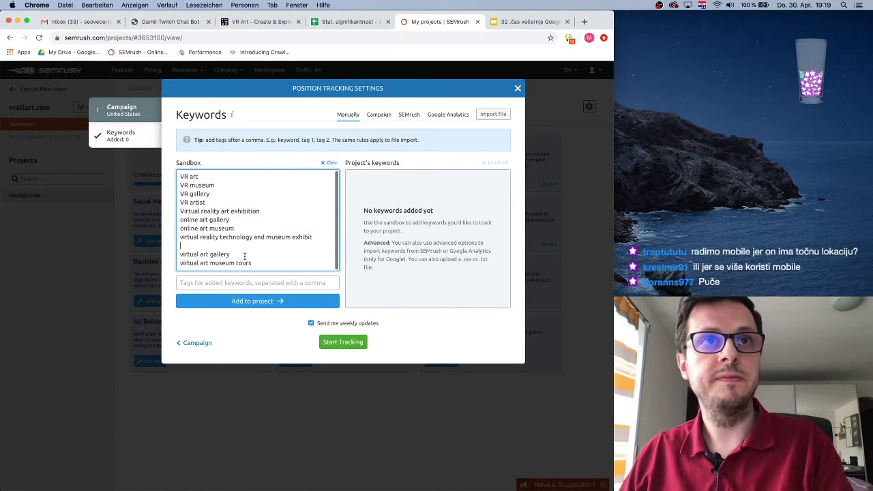
pyautogui.press('BackSpace')
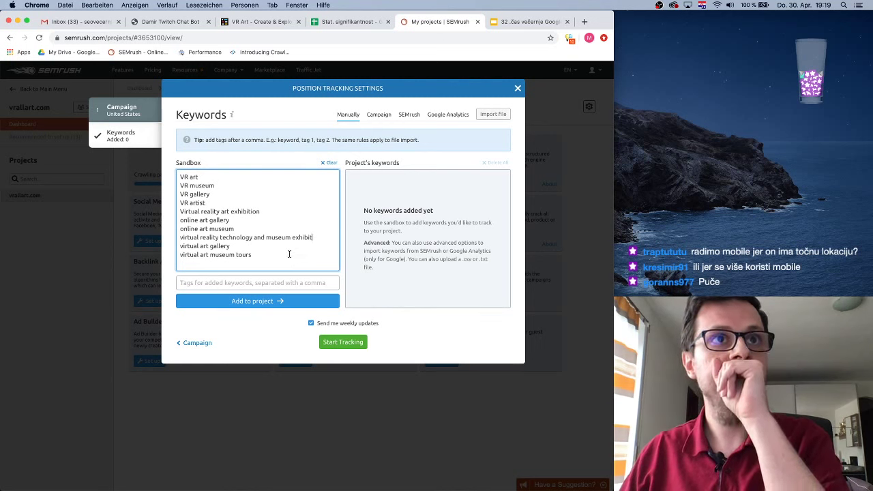
# Append the keywords vr exhibition, online museum, online art exhibition and virtual museum to the sandbox list, one per line.
pyautogui.click(271, 256)
pyautogui.press('Return')
pyautogui.write('v')
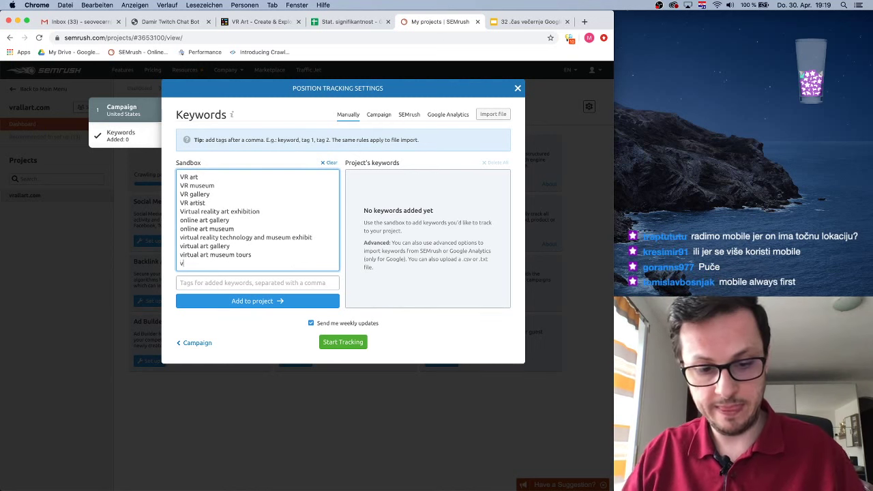
pyautogui.write('r exhibition')
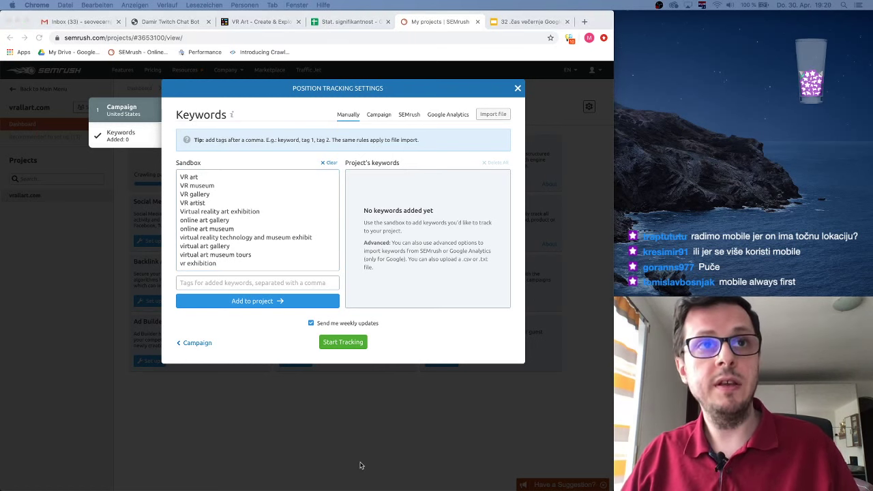
pyautogui.click(222, 265)
pyautogui.press('Return')
pyautogui.write('online museum')
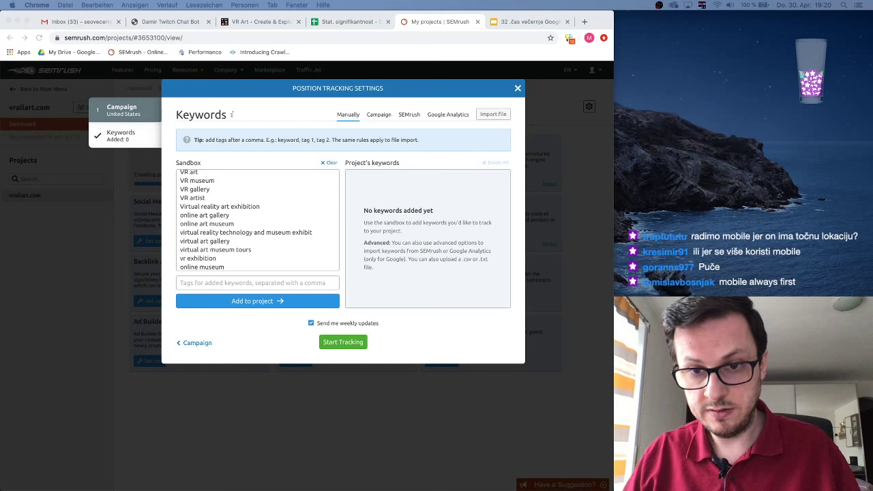
pyautogui.click(243, 272)
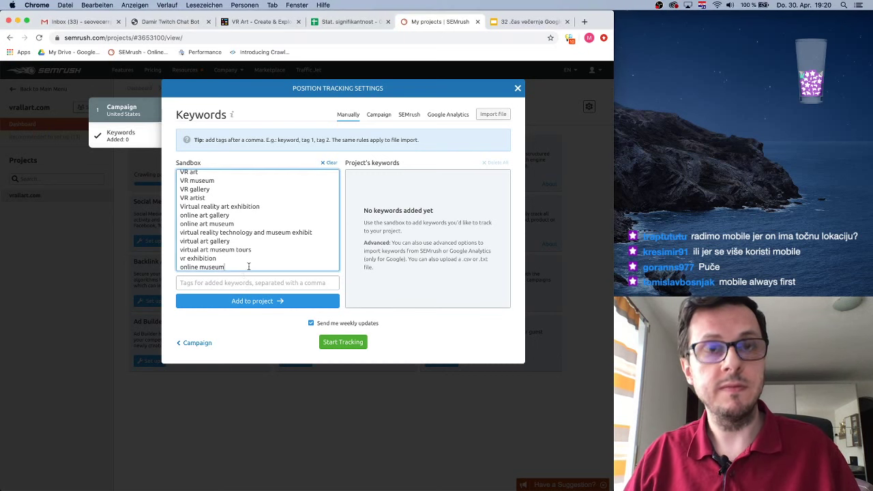
pyautogui.press('Return')
pyautogui.write('online art exhibition virtual museum virtual art museum tours virtual art gallery')
# Check the sandbox keyword list, add it to the project and start position tracking with weekly updates.
pyautogui.scroll(3, 264, 244)
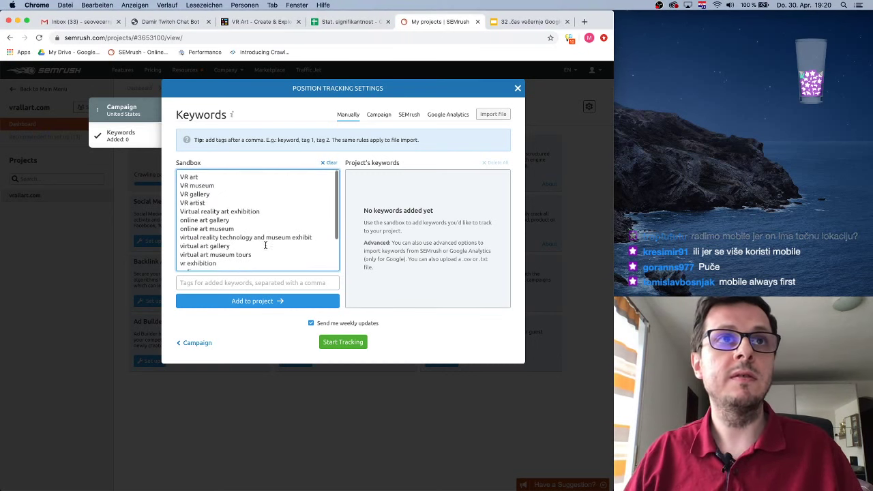
pyautogui.scroll(-2, 264, 243)
pyautogui.scroll(2, 270, 240)
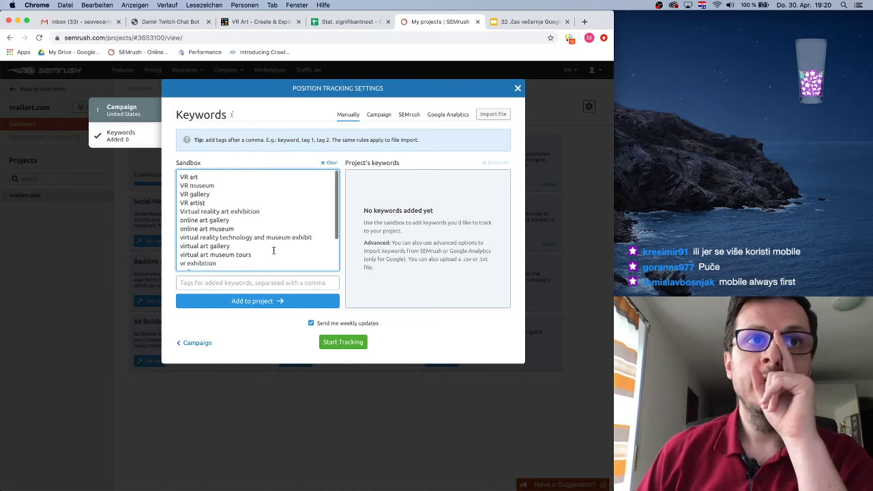
pyautogui.click(261, 302)
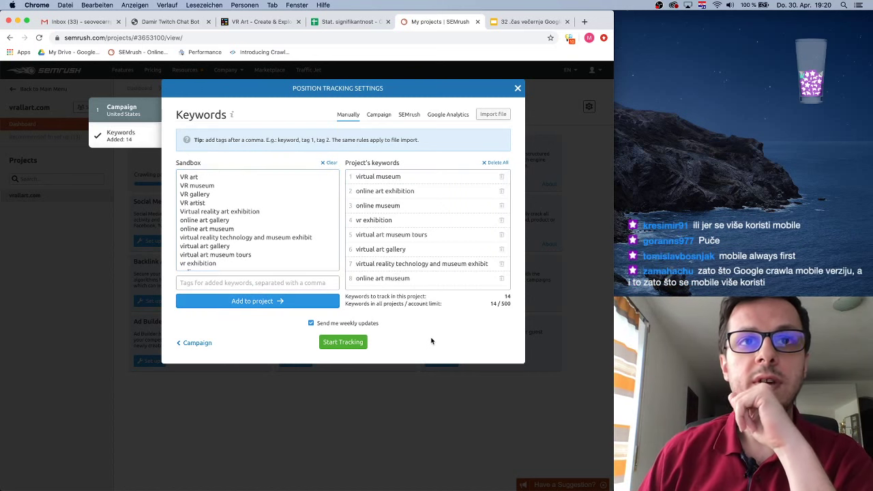
pyautogui.click(358, 341)
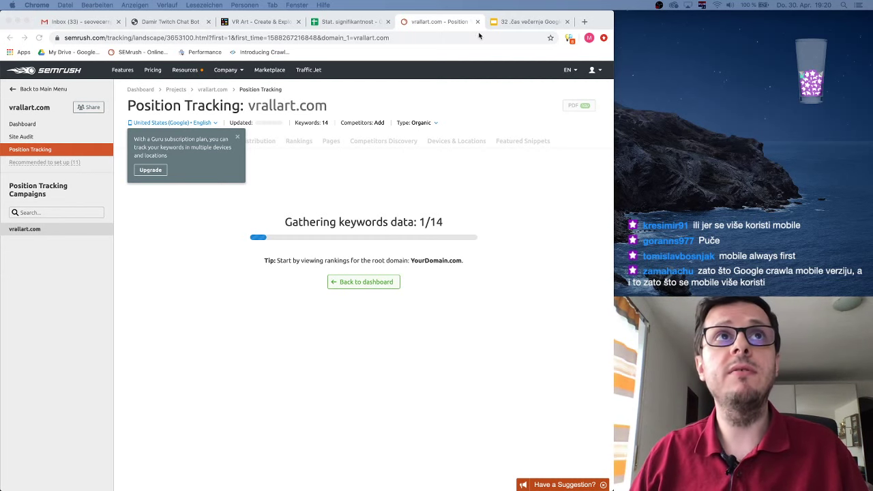
pyautogui.click(583, 22)
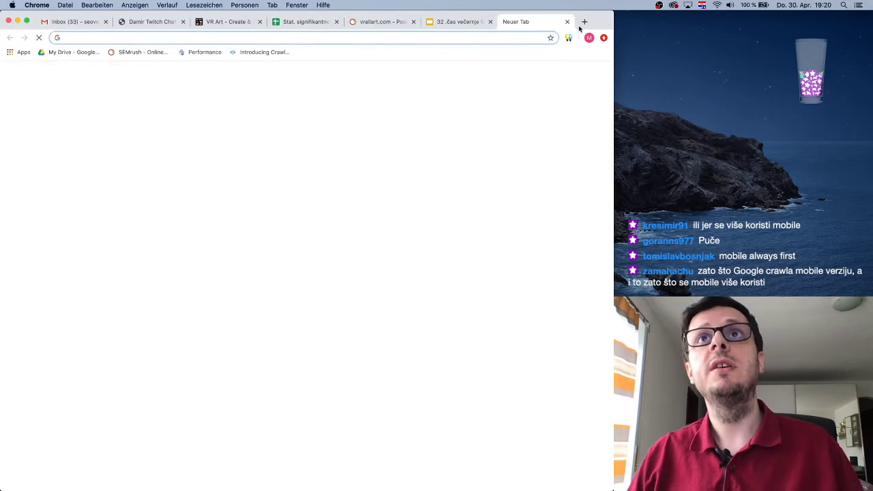
pyautogui.click(566, 21)
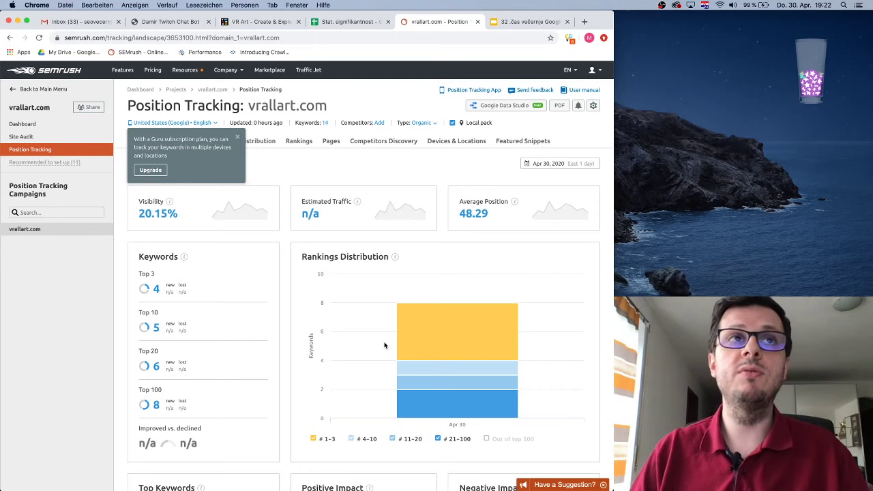
# Examine the Position Tracking overview for vrallart.com: visibility, rankings distribution, top keywords and top competitors.
pyautogui.scroll(-1, 255, 176)
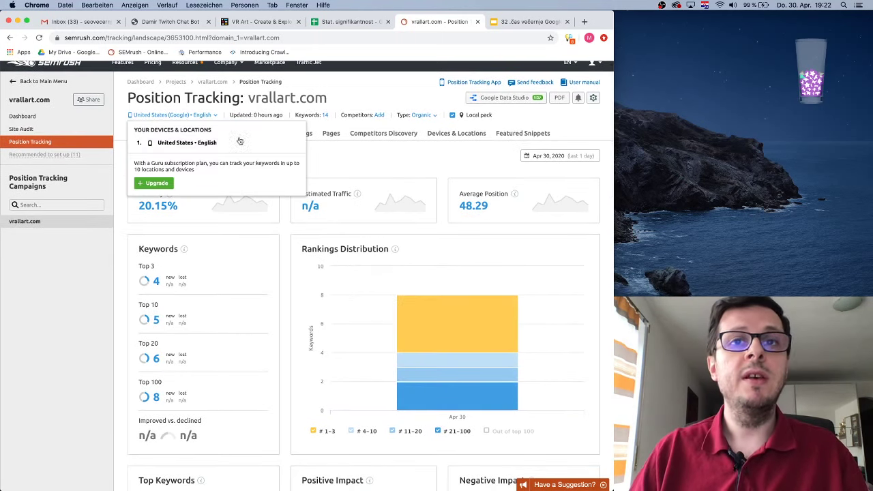
pyautogui.scroll(-3, 341, 234)
pyautogui.scroll(-3, 339, 300)
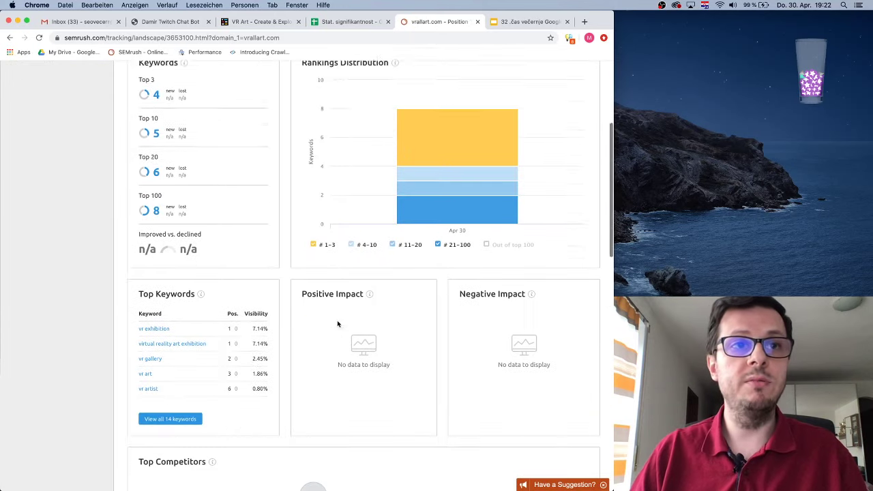
pyautogui.scroll(-1, 338, 321)
pyautogui.scroll(1, 270, 314)
pyautogui.scroll(2, 270, 313)
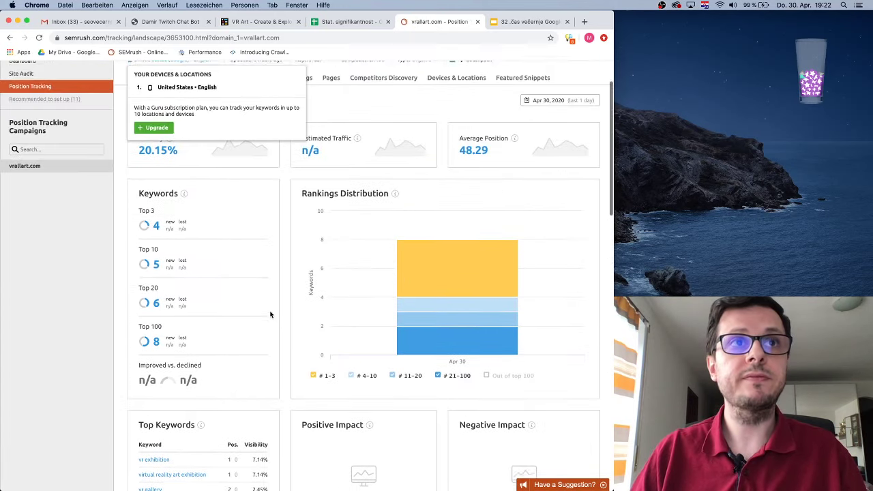
pyautogui.scroll(-4, 269, 315)
pyautogui.scroll(-4, 241, 289)
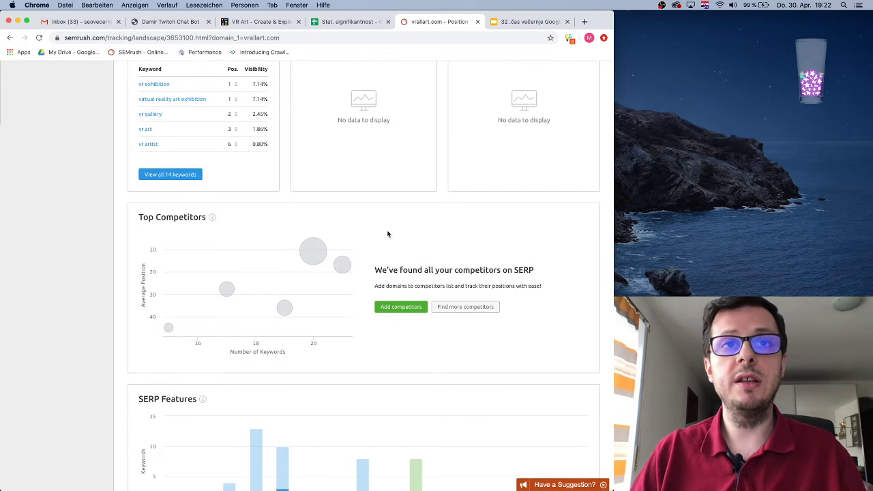
# Open the full list of tracked keywords from Top Keywords and dismiss the keyword chart hint.
pyautogui.scroll(-5, 388, 244)
pyautogui.scroll(6, 388, 244)
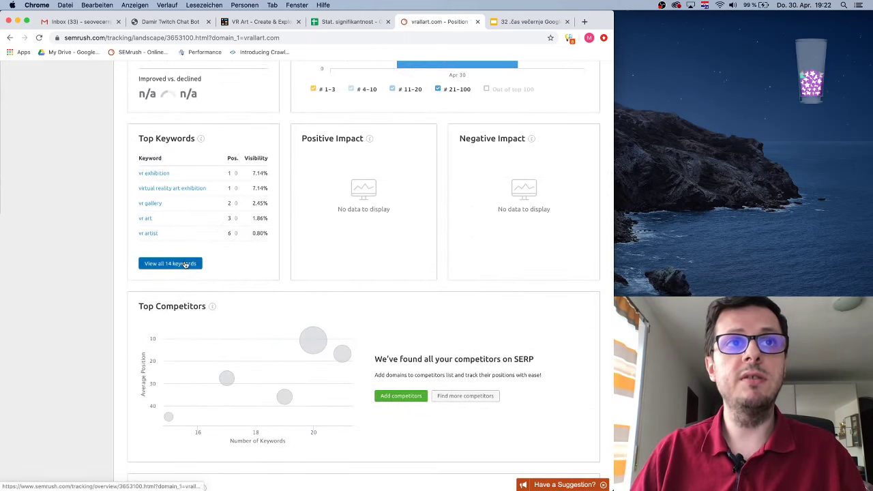
pyautogui.click(184, 263)
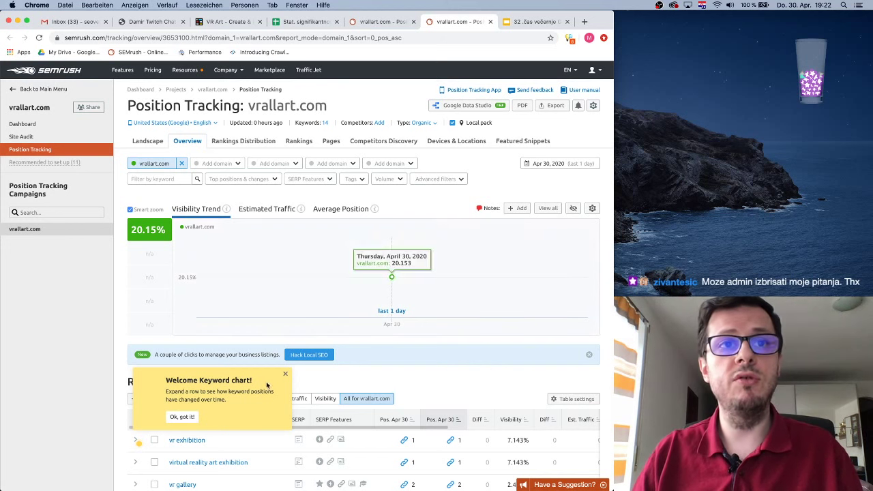
pyautogui.click(182, 416)
# Return to the Landscape report and examine it from the visibility figures down to the landing pages.
pyautogui.click(380, 24)
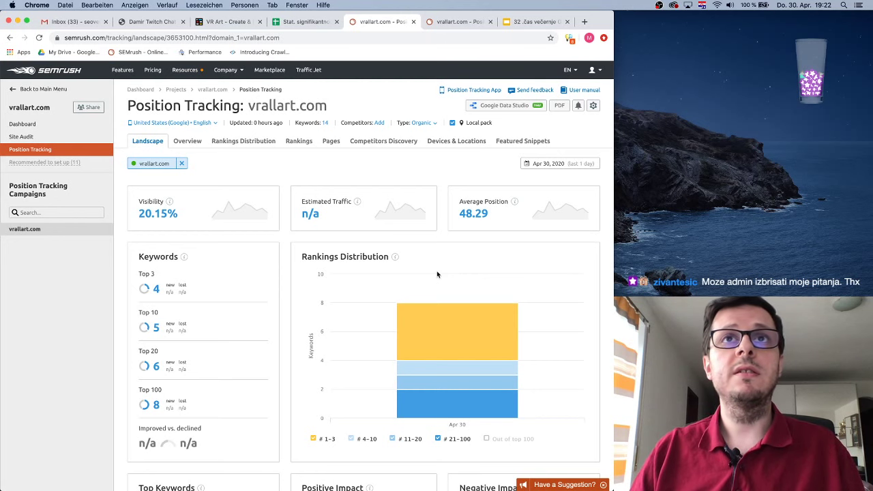
pyautogui.scroll(-1, 348, 168)
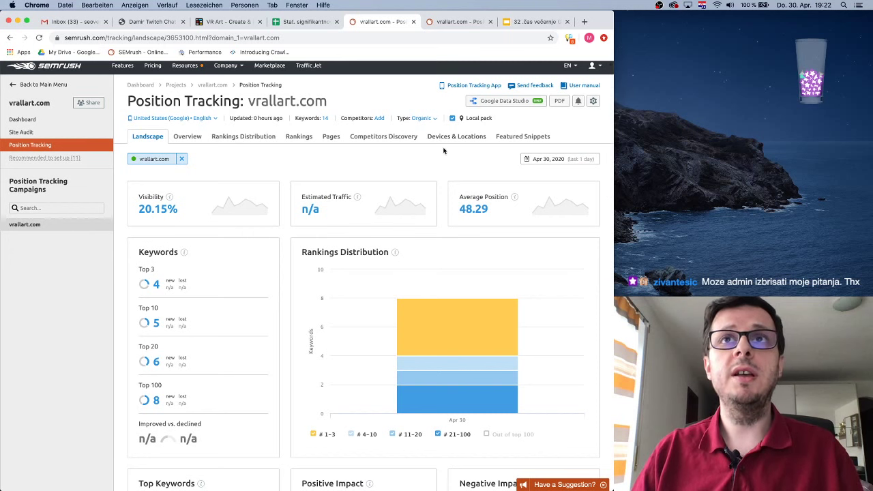
pyautogui.scroll(-1, 443, 151)
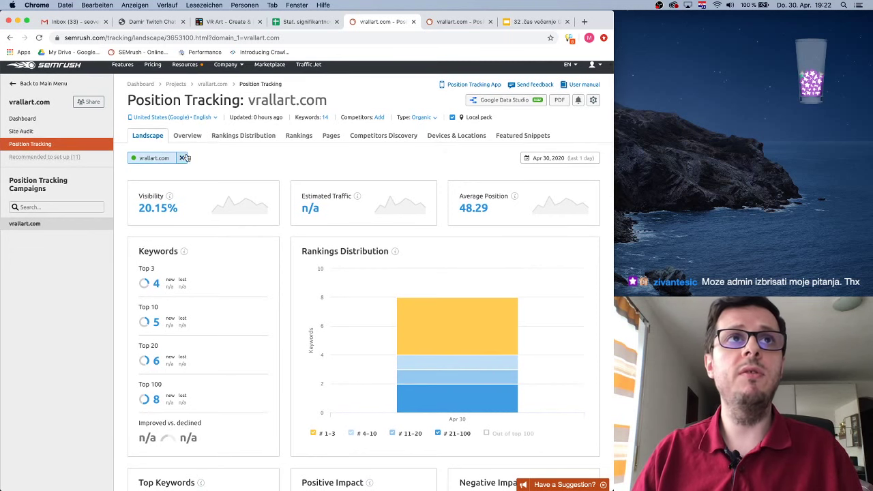
pyautogui.scroll(-20, 348, 259)
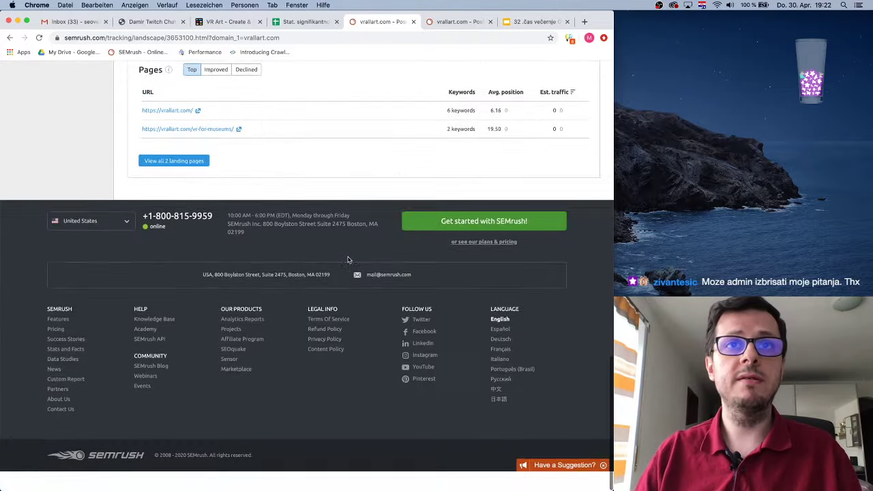
pyautogui.scroll(20, 348, 259)
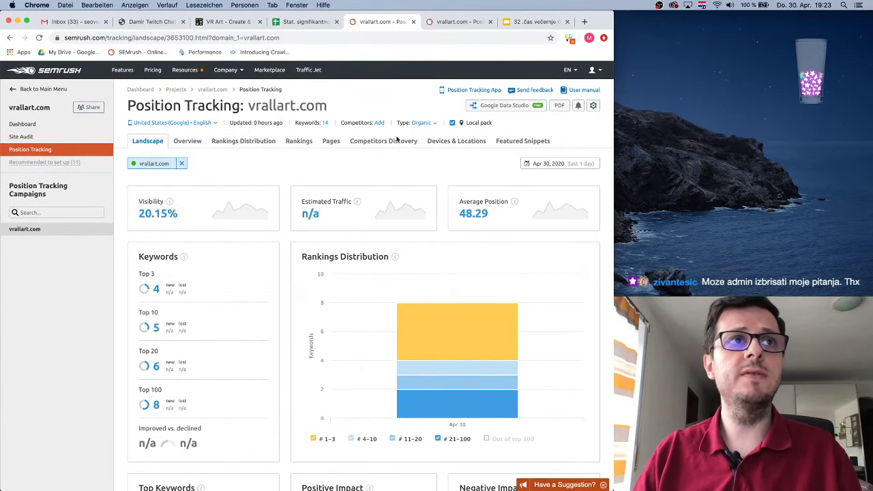
# Compare the Estimated Traffic and Visibility Trend charts in the Overview report, and check the keyword rankings below them.
pyautogui.click(440, 25)
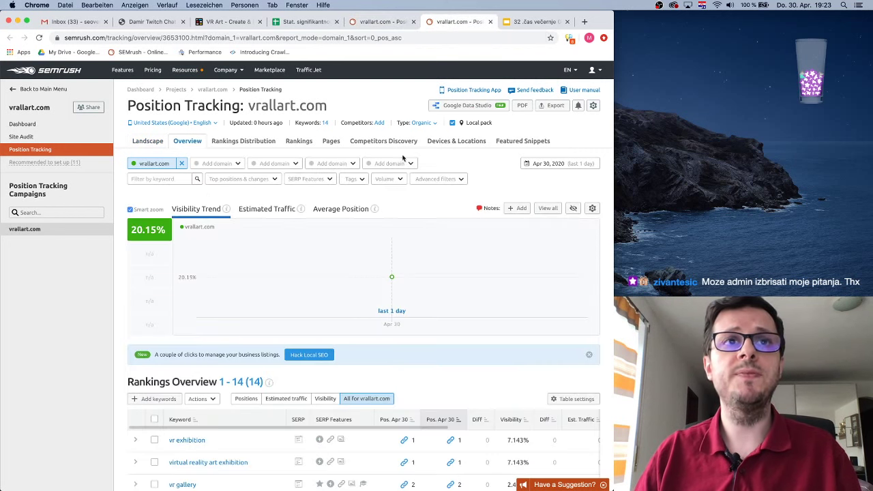
pyautogui.scroll(-3, 408, 332)
pyautogui.scroll(3, 408, 333)
pyautogui.scroll(1, 408, 332)
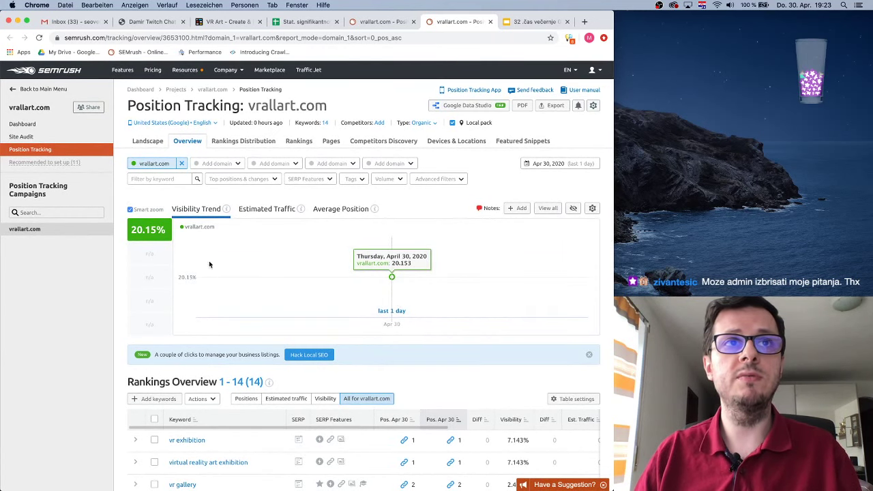
pyautogui.click(277, 208)
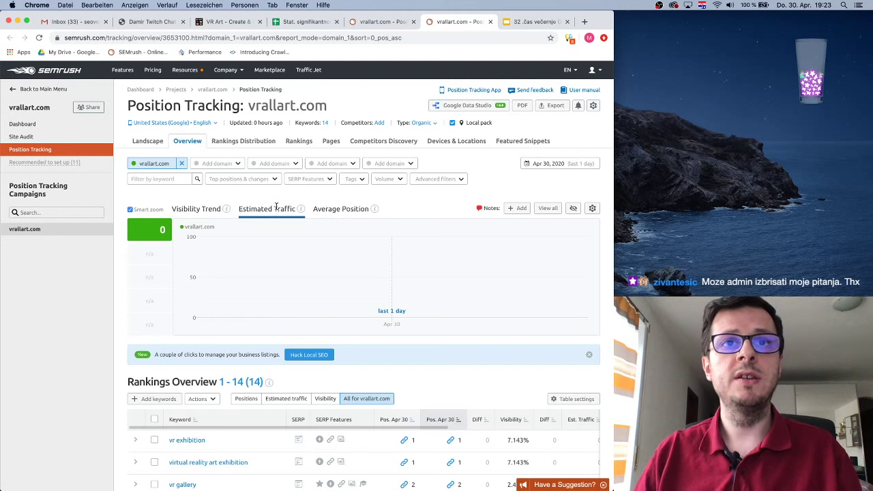
pyautogui.click(200, 209)
pyautogui.scroll(-2, 409, 341)
pyautogui.scroll(-3, 410, 353)
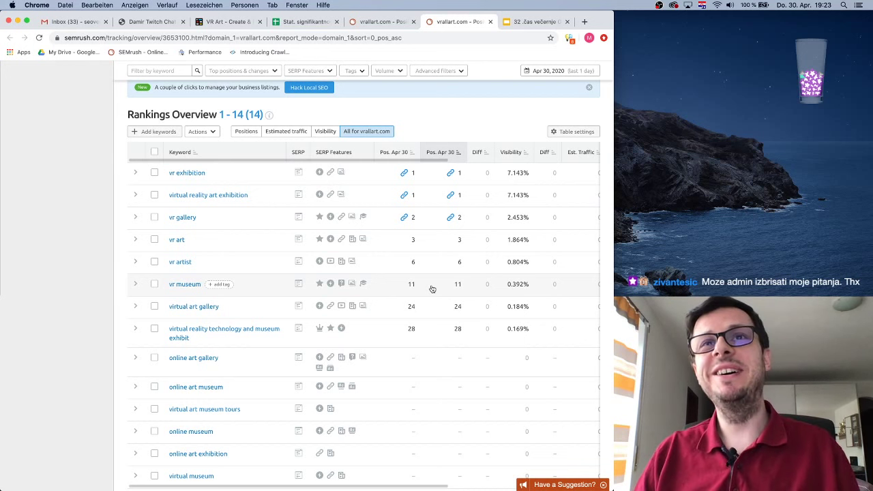
# View the VR Exhibitions page on the vrallart.com website and return to the tracked keyword rankings.
pyautogui.click(221, 23)
pyautogui.click(80, 76)
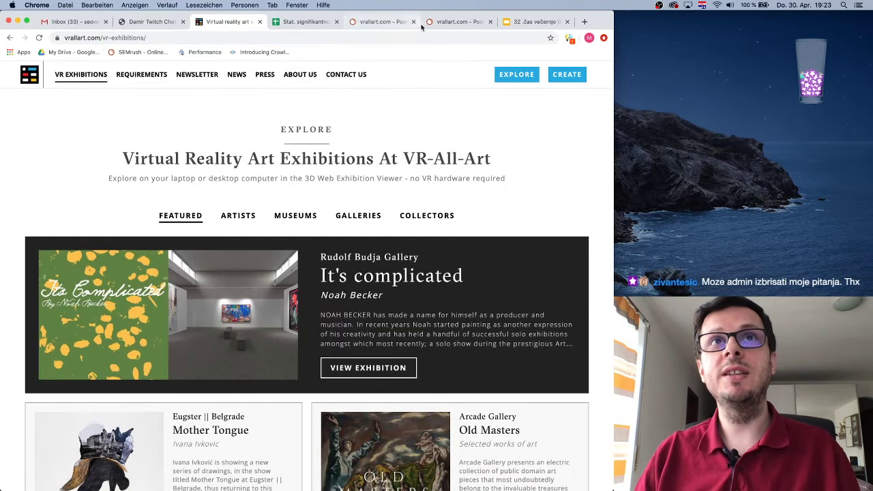
pyautogui.click(453, 25)
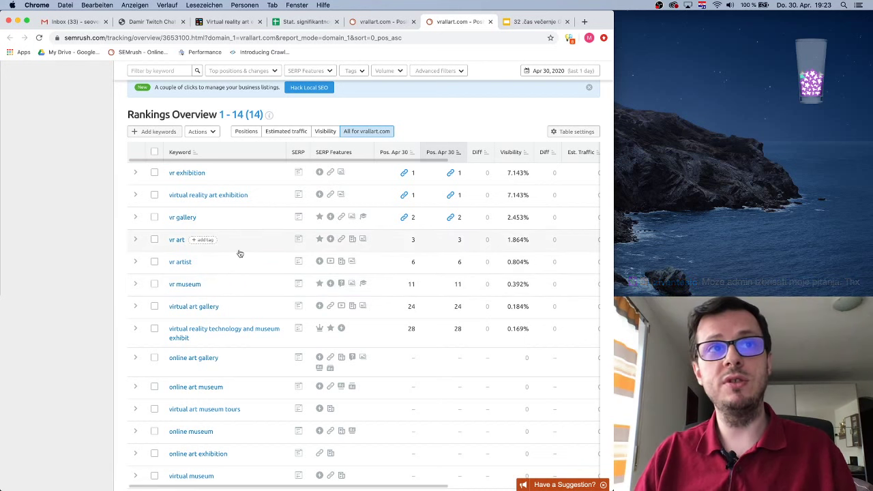
# Examine the Rankings Overview table's positions, visibility, estimated traffic and landing page URLs, together with the visibility trend chart.
pyautogui.scroll(-1, 299, 283)
pyautogui.scroll(-1, 299, 284)
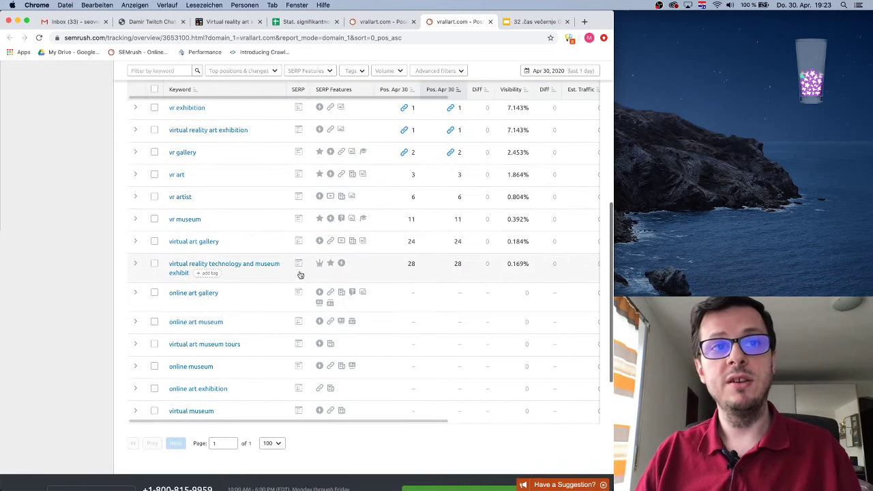
pyautogui.scroll(5, 393, 325)
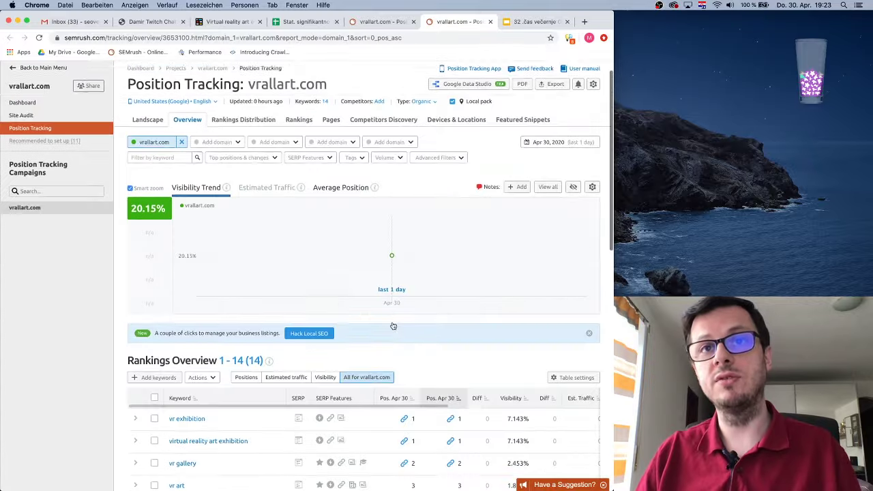
pyautogui.scroll(-4, 393, 326)
pyautogui.hscroll(5, 393, 325)
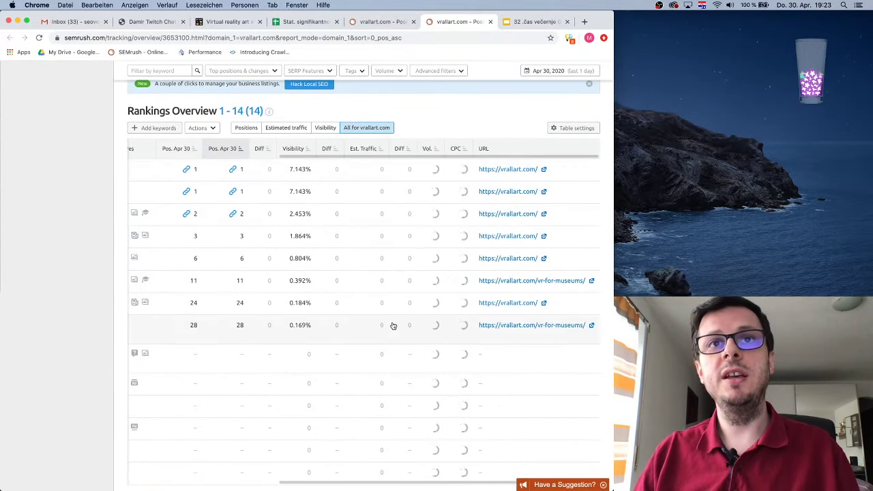
pyautogui.hscroll(-5, 412, 330)
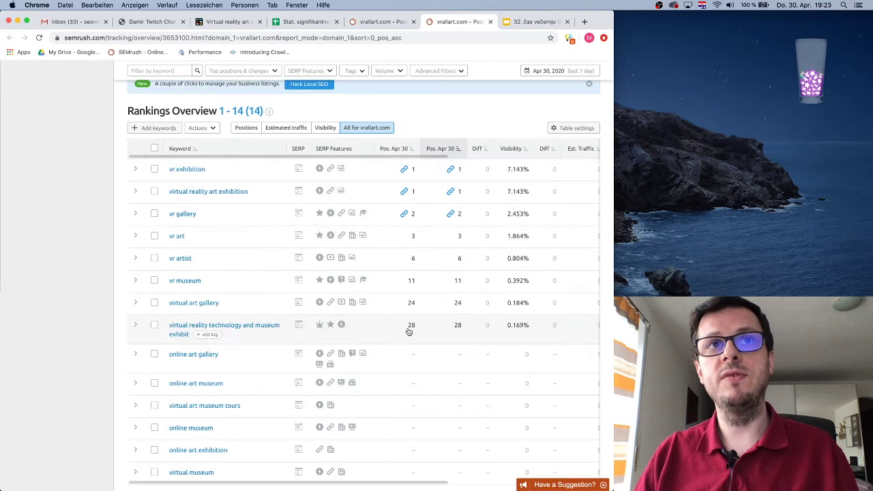
pyautogui.scroll(3, 387, 290)
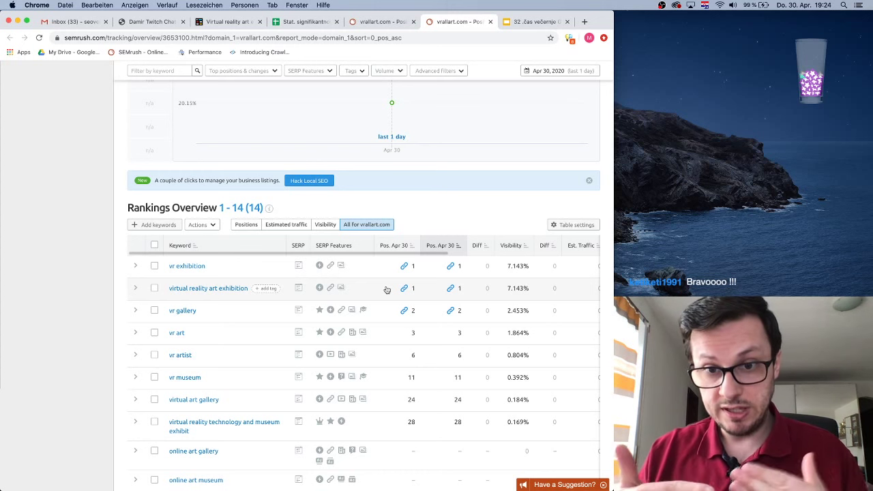
pyautogui.scroll(5, 387, 290)
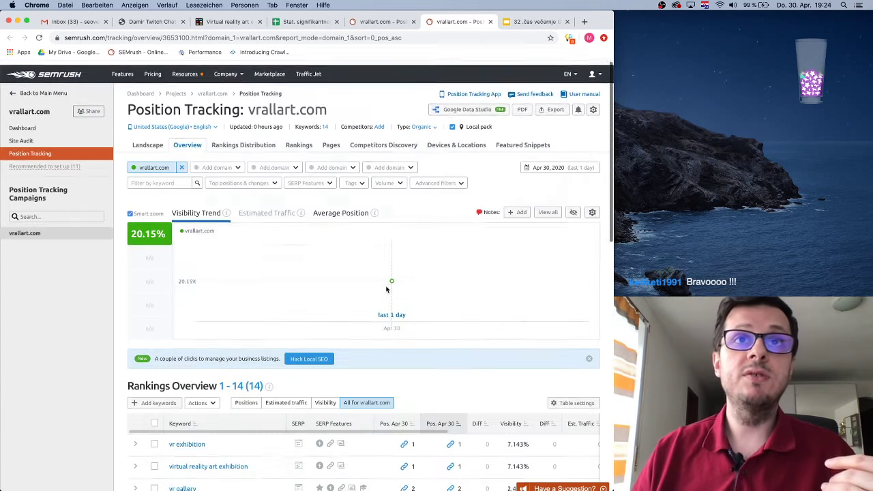
pyautogui.scroll(-6, 382, 286)
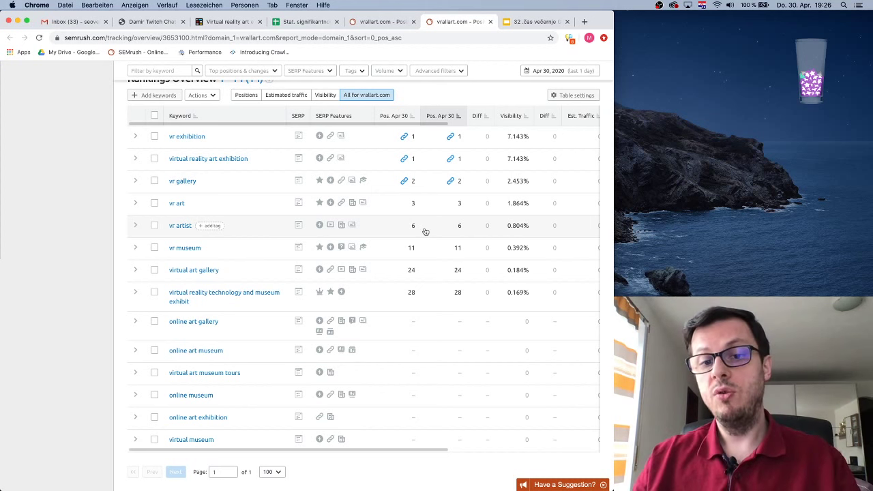
pyautogui.scroll(5, 335, 222)
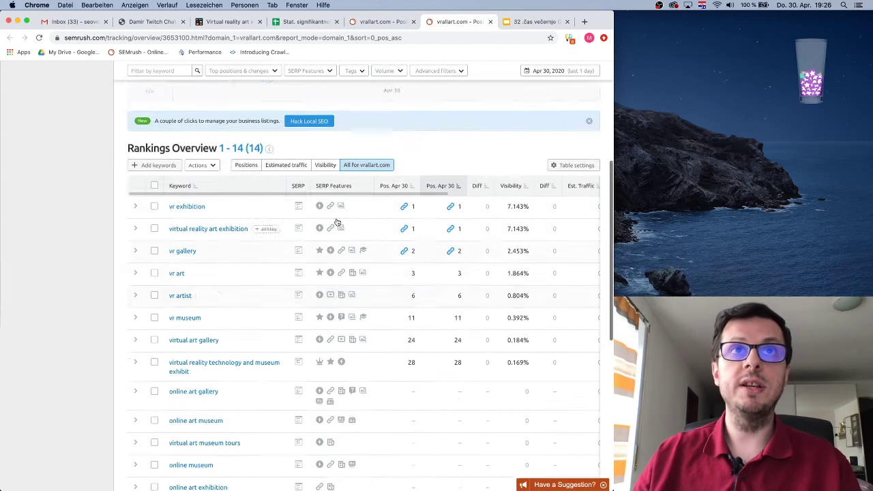
pyautogui.moveTo(409, 254)
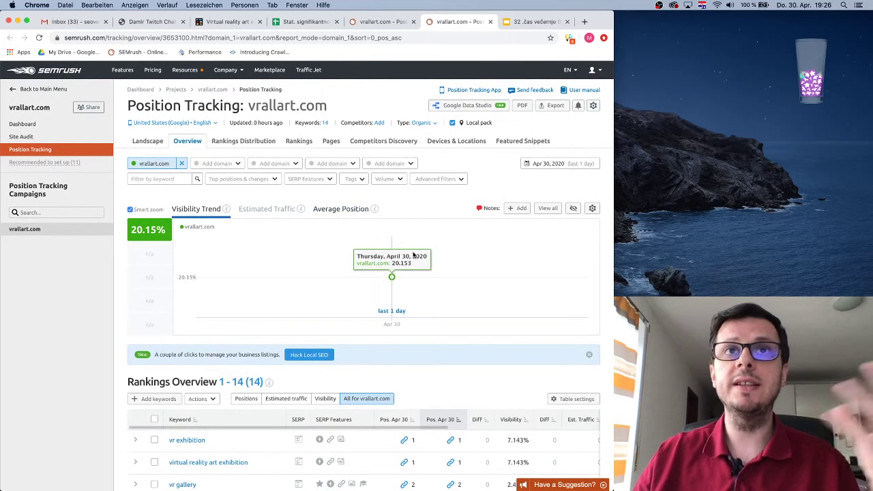
pyautogui.scroll(-1, 438, 246)
pyautogui.scroll(-10, 438, 245)
pyautogui.scroll(12, 438, 245)
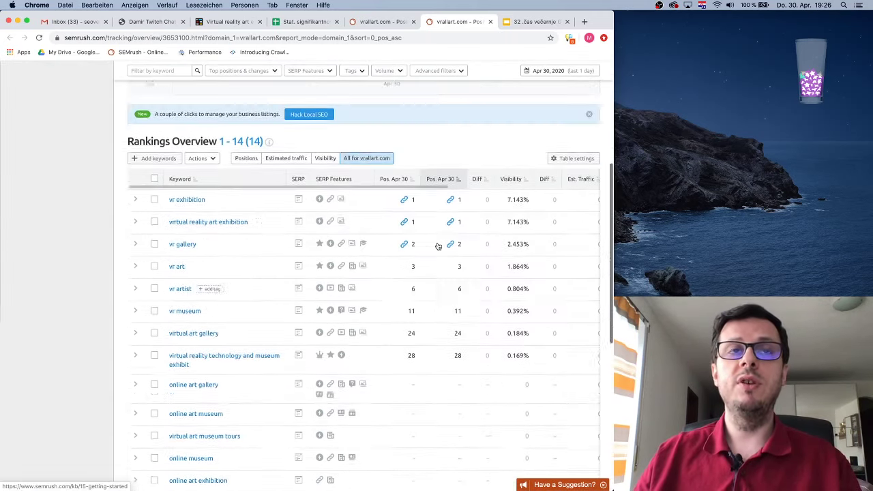
pyautogui.scroll(-1, 438, 245)
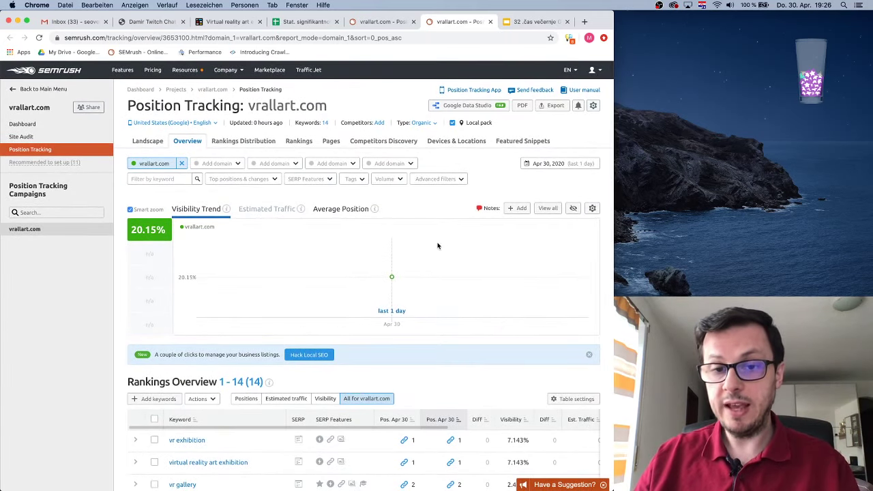
pyautogui.moveTo(437, 246)
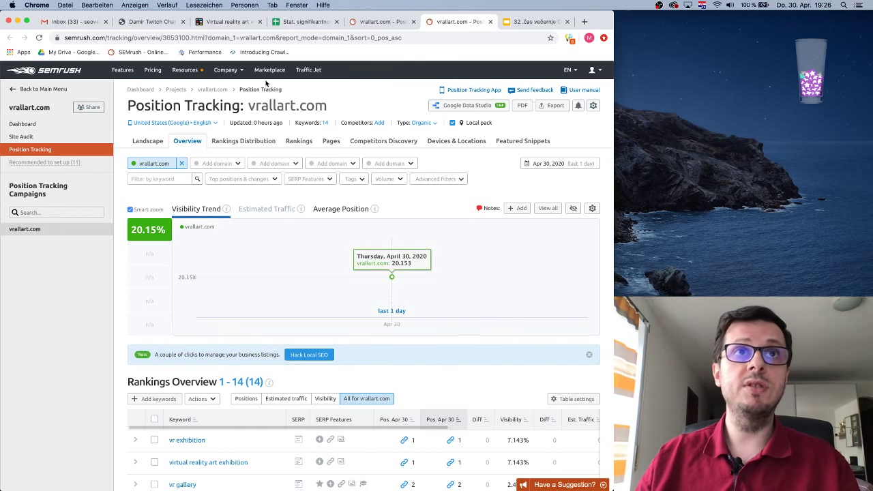
# Copy the domain vrallart.com from the Position Tracking heading and open a new, enlarged browser window.
pyautogui.moveTo(249, 106); pyautogui.dragTo(328, 107)
pyautogui.hotkey('ctrl', 'c')
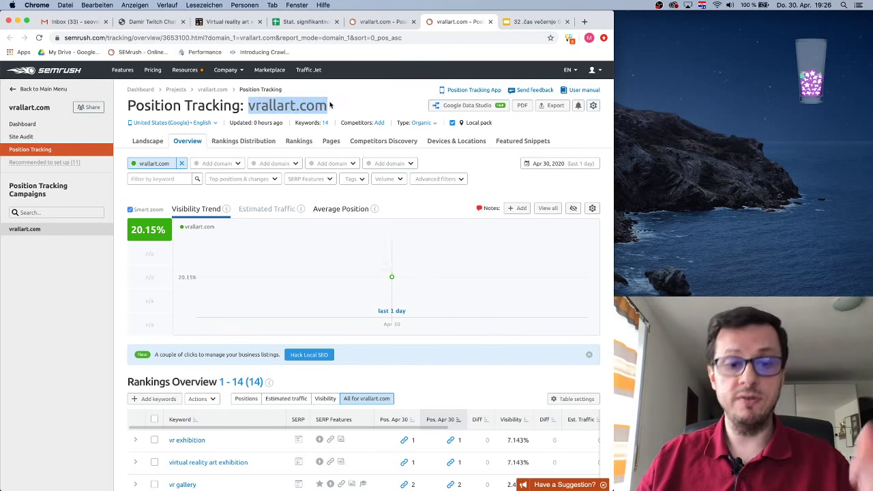
pyautogui.moveTo(392, 275)
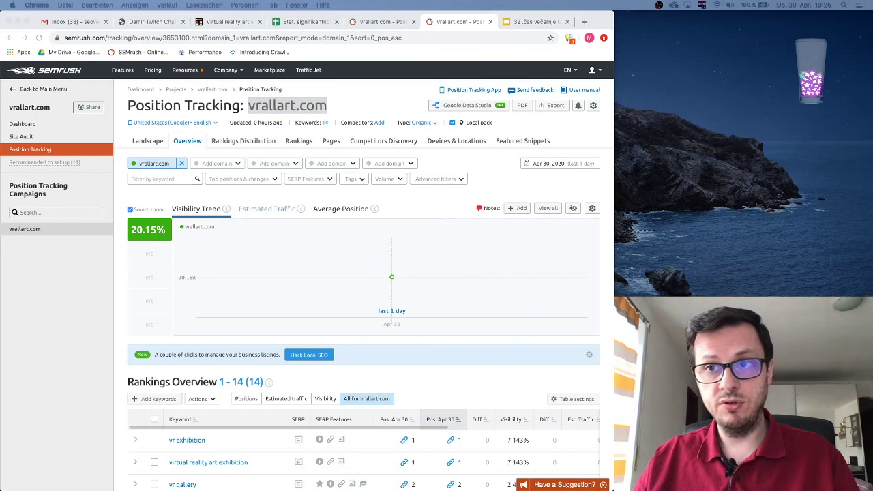
pyautogui.press('super+n')
pyautogui.moveTo(456, 147); pyautogui.dragTo(508, 27)
pyautogui.doubleClick(508, 27)
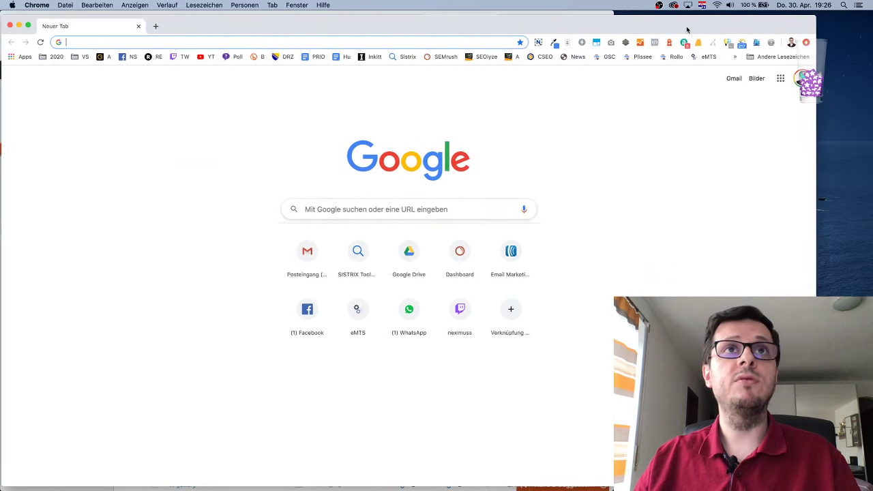
# Load the bookmarked SEMrush dashboard and narrow the new window to the width of the one behind it.
pyautogui.click(444, 56)
pyautogui.moveTo(332, 31); pyautogui.dragTo(309, 25)
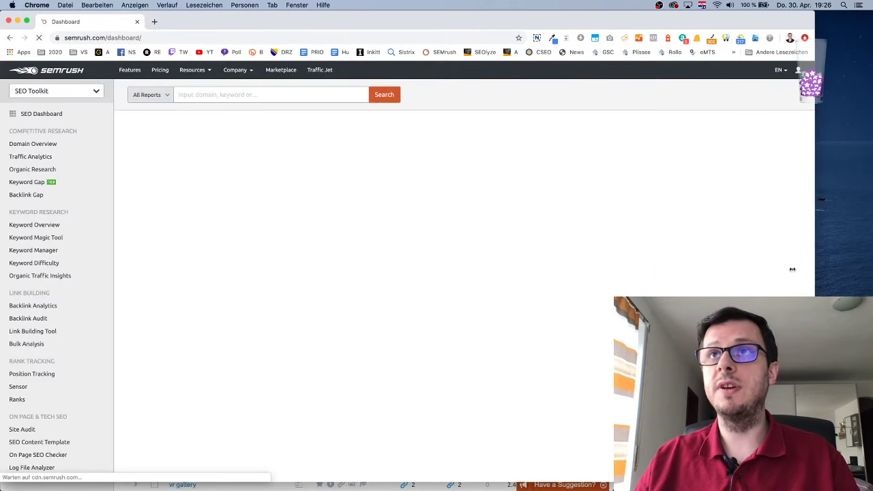
pyautogui.moveTo(815, 267); pyautogui.dragTo(611, 264)
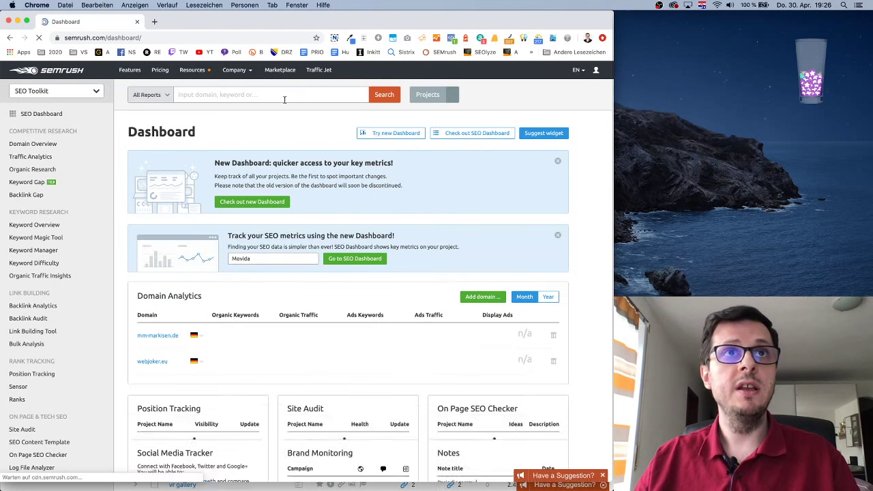
# Search SEMrush for vrallart.com and switch the Domain Overview database to United States.
pyautogui.click(283, 95)
pyautogui.hotkey('ctrl', 'v')
pyautogui.click(384, 96)
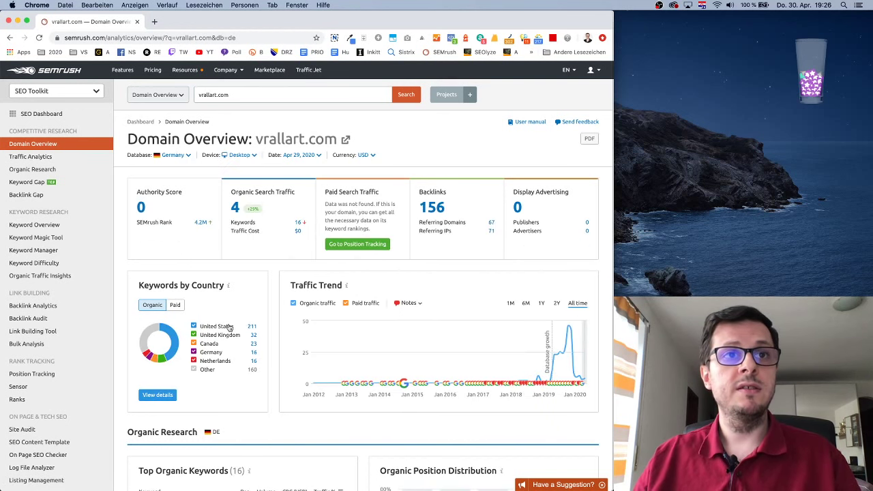
pyautogui.click(174, 155)
pyautogui.click(179, 188)
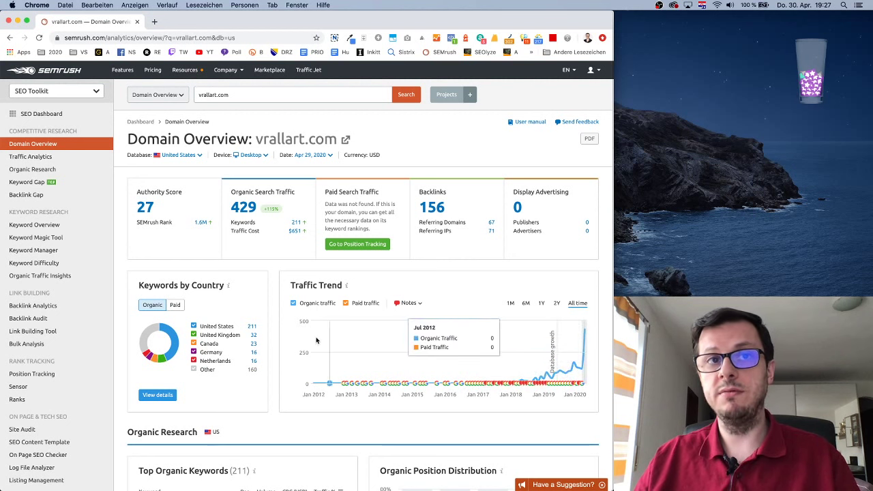
# Examine the Top Organic Keywords for vrallart.com in the US database, including their positions and search volumes.
pyautogui.scroll(-5, 399, 332)
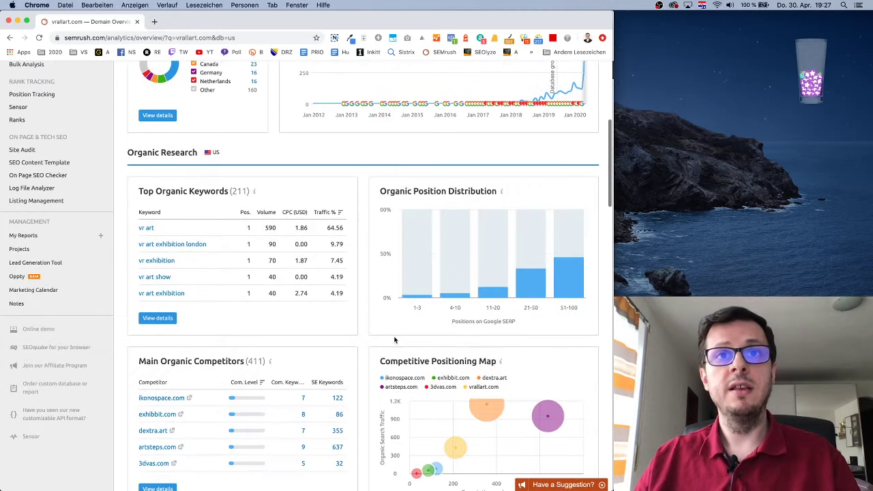
pyautogui.scroll(-1, 288, 328)
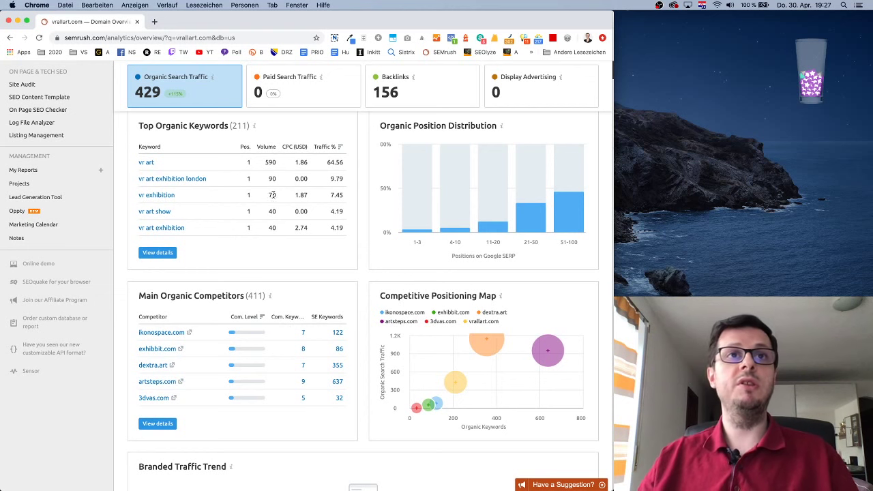
pyautogui.doubleClick(273, 195)
pyautogui.click(279, 204)
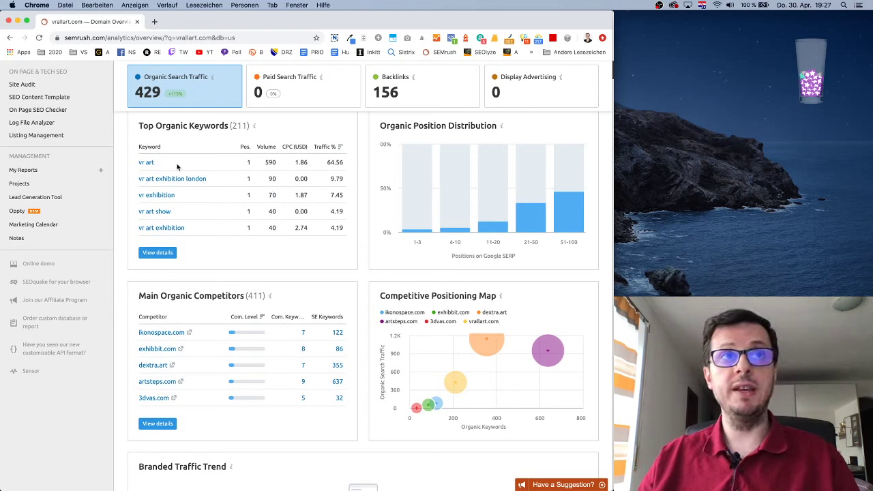
# Examine the search volume and CPC values of the top organic keywords, particularly for "vr art".
pyautogui.doubleClick(270, 163)
pyautogui.click(287, 195)
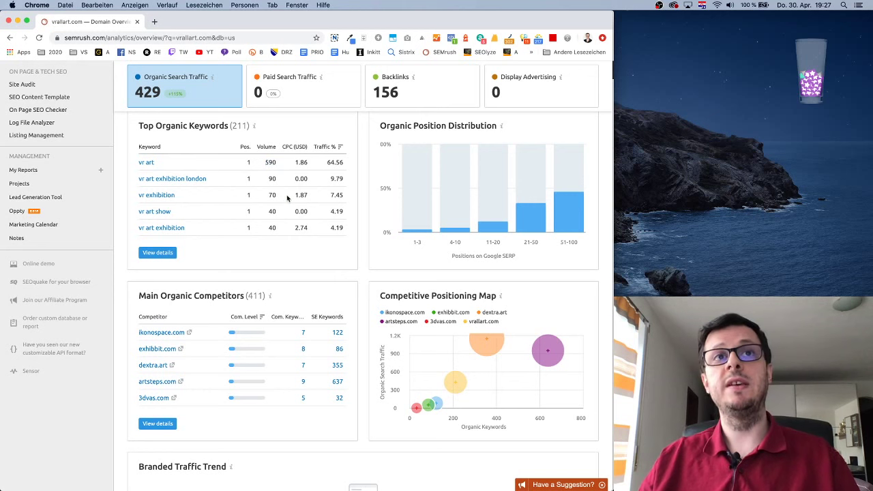
pyautogui.moveTo(282, 147)
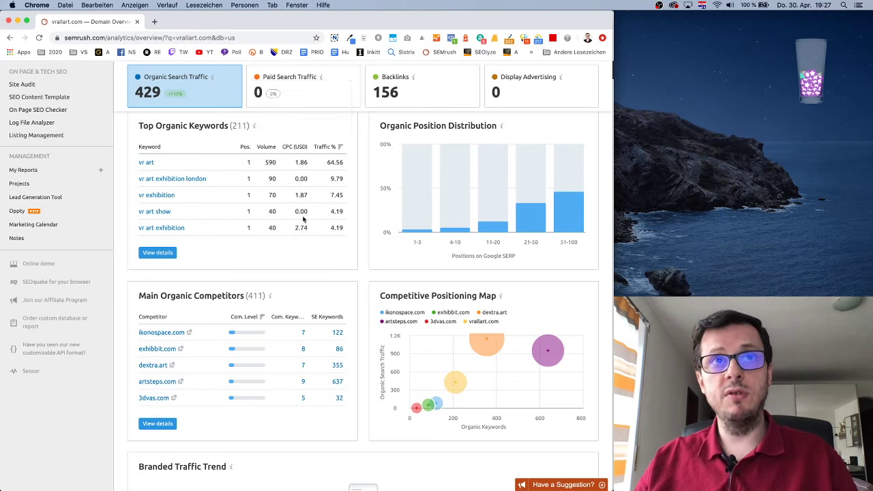
pyautogui.doubleClick(304, 164)
pyautogui.click(311, 169)
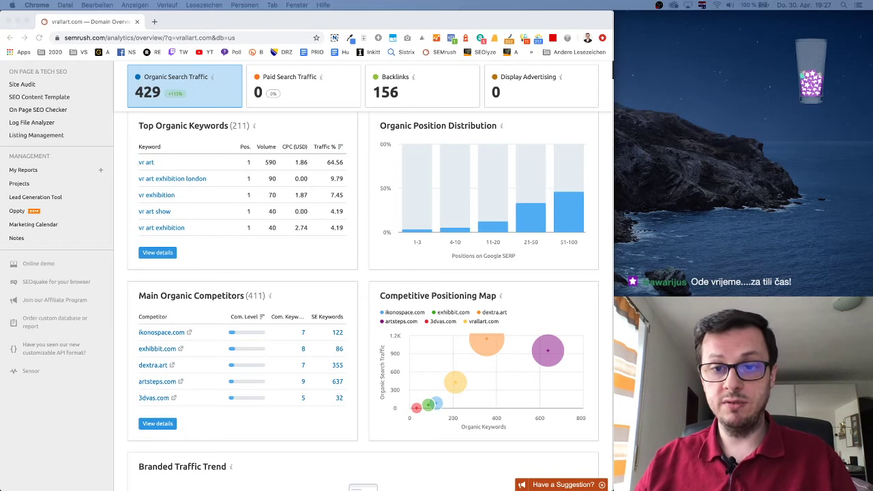
# Review the main organic competitors and compare vrallart.com with them on the Competitive Positioning Map.
pyautogui.click(306, 238)
pyautogui.scroll(-5, 320, 265)
pyautogui.scroll(3, 319, 264)
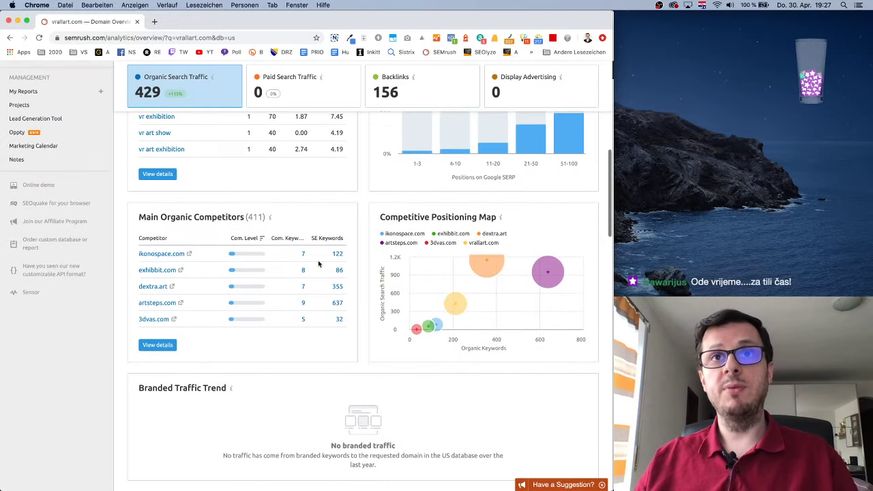
pyautogui.moveTo(475, 279)
pyautogui.moveTo(461, 302)
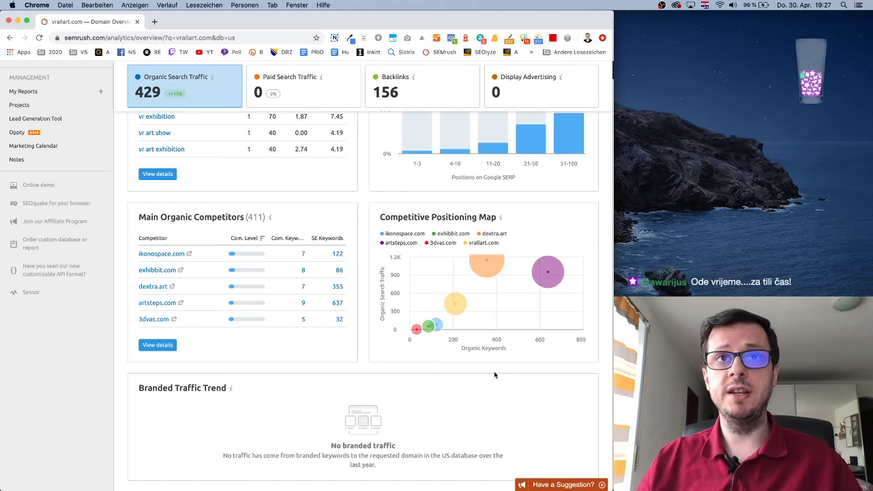
# Look through the backlink data for vrallart.com, including follow and nofollow links, backlink types, top anchors and referring domains.
pyautogui.scroll(-5, 494, 374)
pyautogui.scroll(-10, 494, 375)
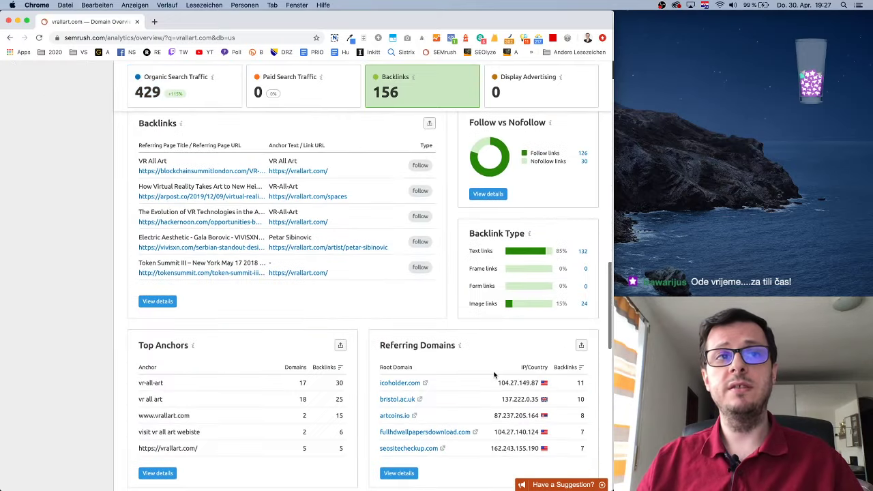
pyautogui.scroll(-2, 494, 375)
pyautogui.scroll(10, 495, 375)
pyautogui.scroll(-10, 494, 375)
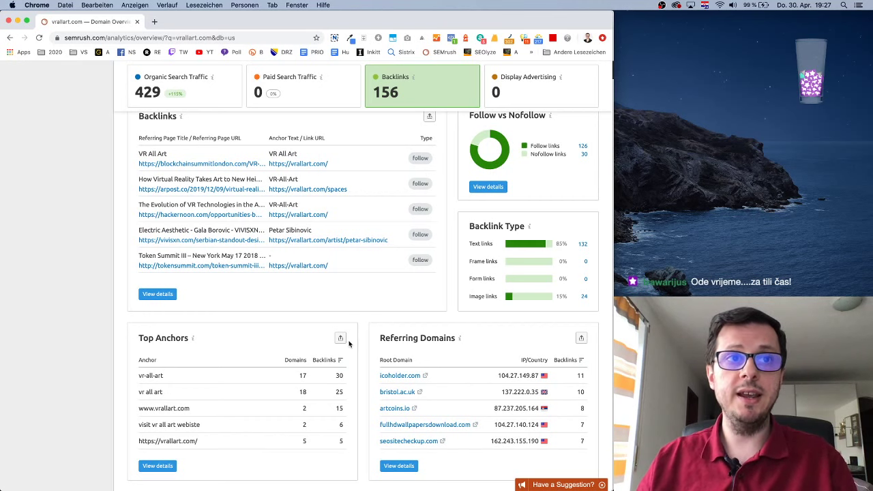
pyautogui.scroll(-3, 349, 344)
# Return to the start of the Domain Overview report and review the summary metrics and Traffic Trend for vrallart.com.
pyautogui.scroll(15, 349, 344)
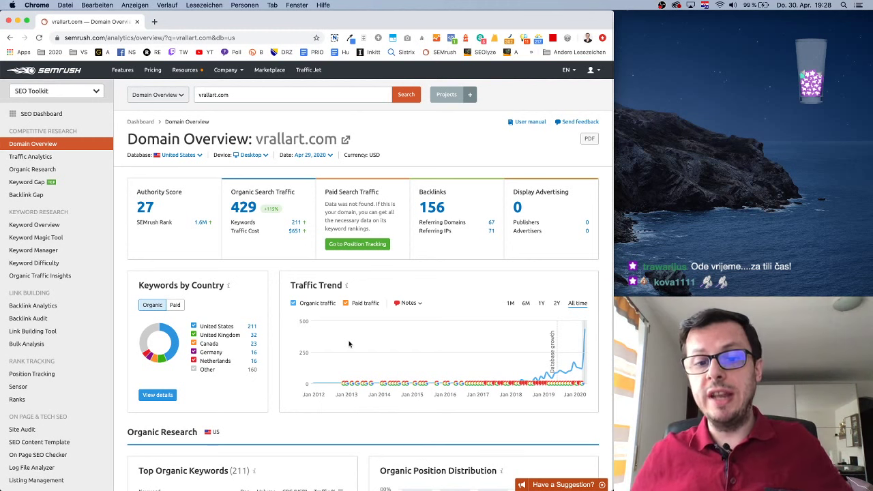
pyautogui.scroll(-3, 402, 348)
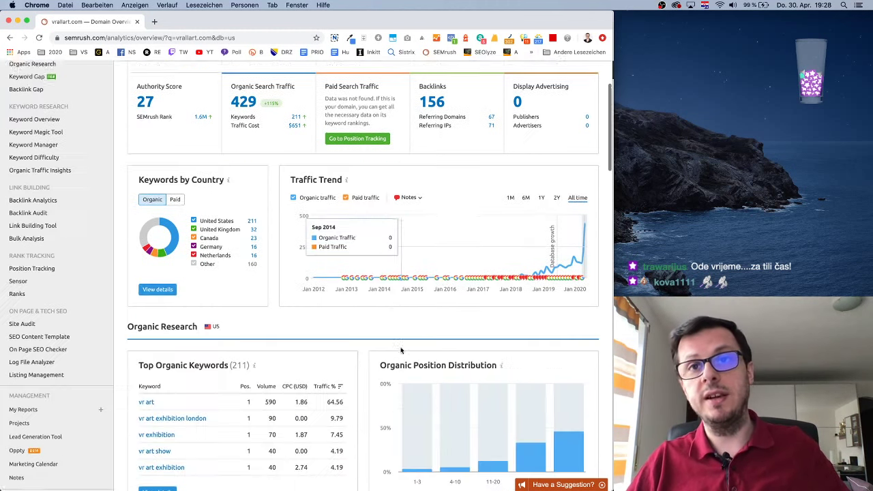
pyautogui.scroll(3, 399, 316)
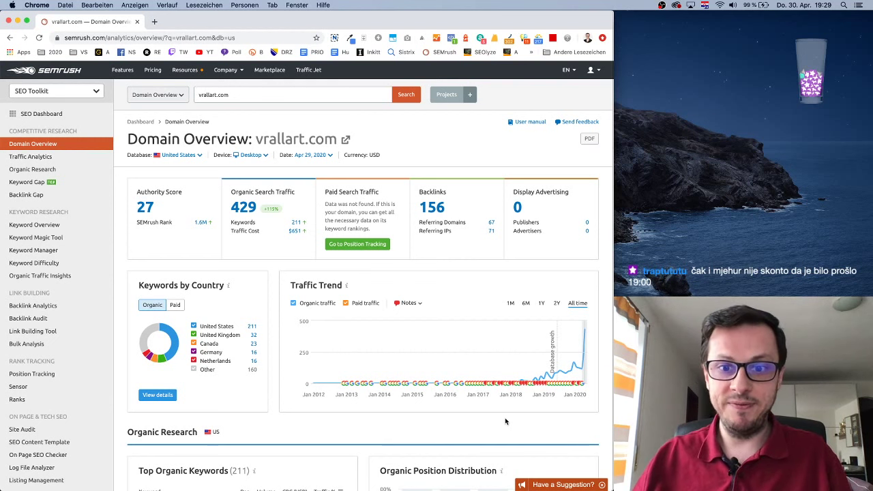
pyautogui.moveTo(497, 385)
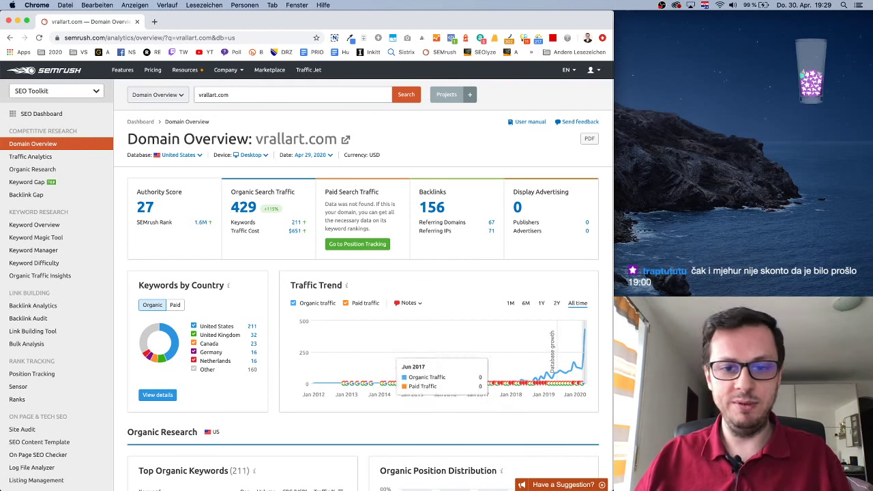